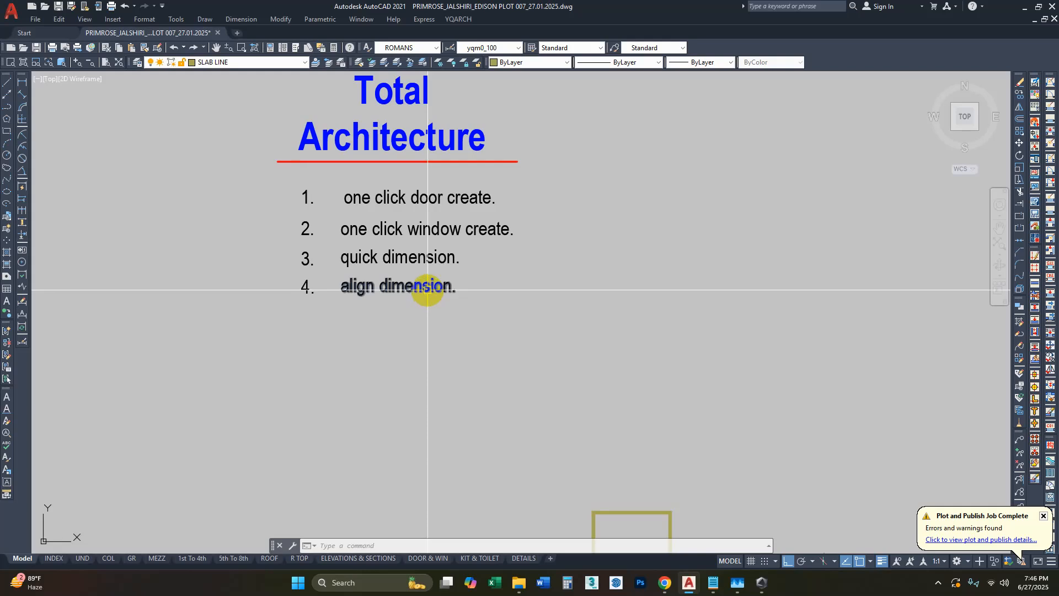
Step: Check by selection whether the inner and outer wall rectangles are joined polylines
{"action": "key", "text": "Escape"}
{"action": "key", "text": "Escape"}
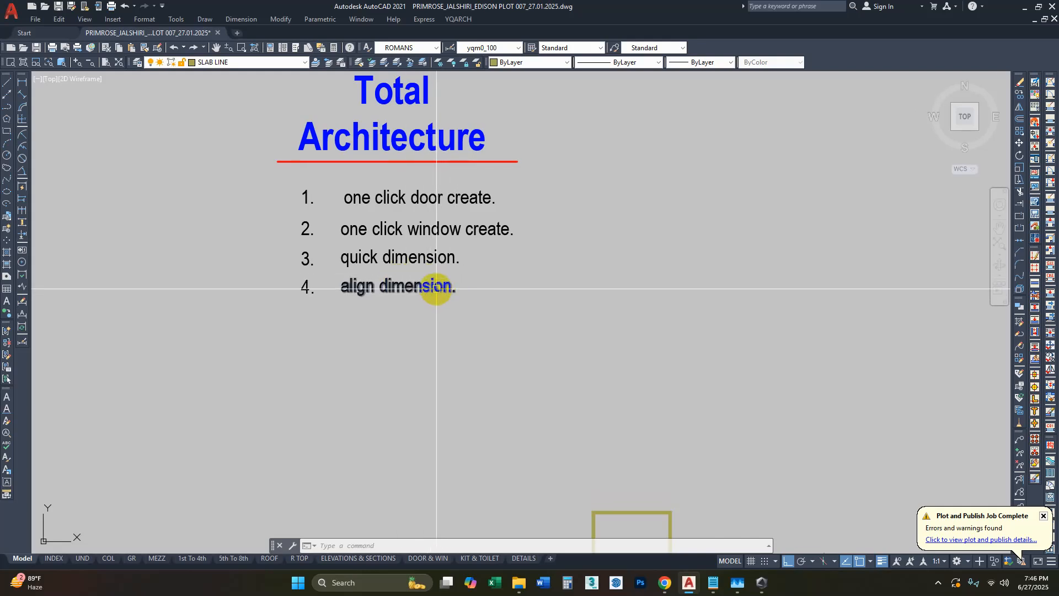
{"action": "scroll", "coordinate": [435, 284], "scroll_direction": "up", "scroll_amount": 3}
{"action": "scroll", "coordinate": [441, 204], "scroll_direction": "down", "scroll_amount": 3}
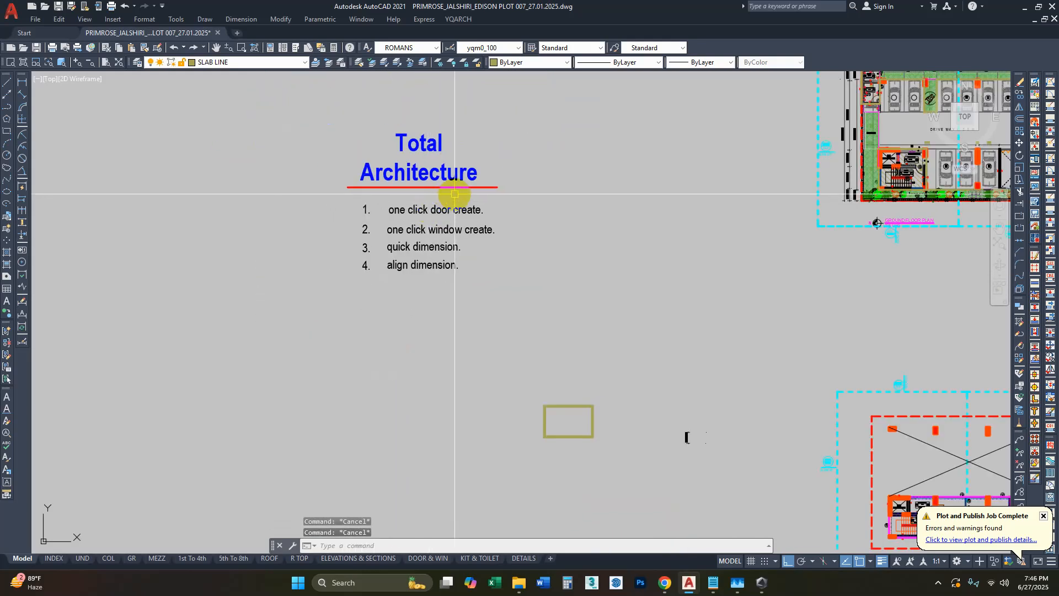
{"action": "scroll", "coordinate": [500, 306], "scroll_direction": "up", "scroll_amount": 3}
{"action": "scroll", "coordinate": [501, 305], "scroll_direction": "up", "scroll_amount": 4}
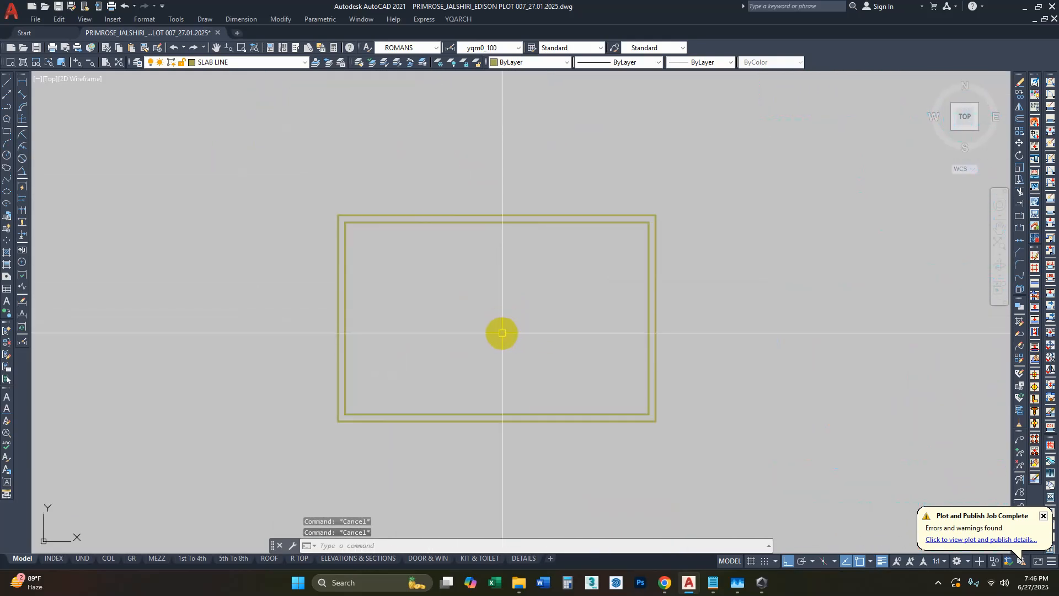
{"action": "left_click", "coordinate": [503, 236]}
{"action": "left_click", "coordinate": [484, 208]}
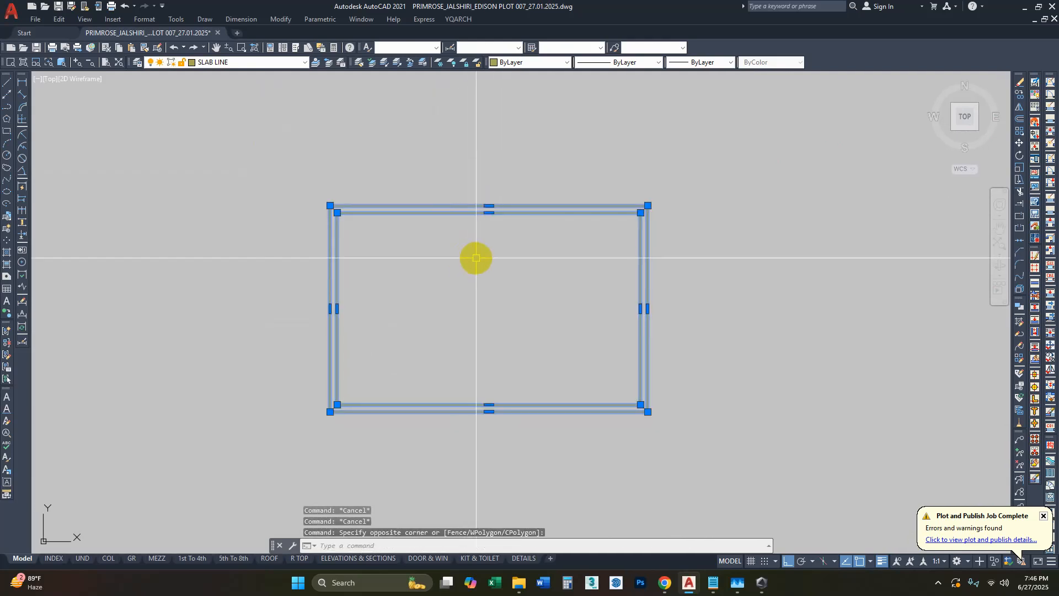
{"action": "middle_click_drag", "start_coordinate": [475, 256], "coordinate": [463, 250]}
{"action": "key", "text": "Escape"}
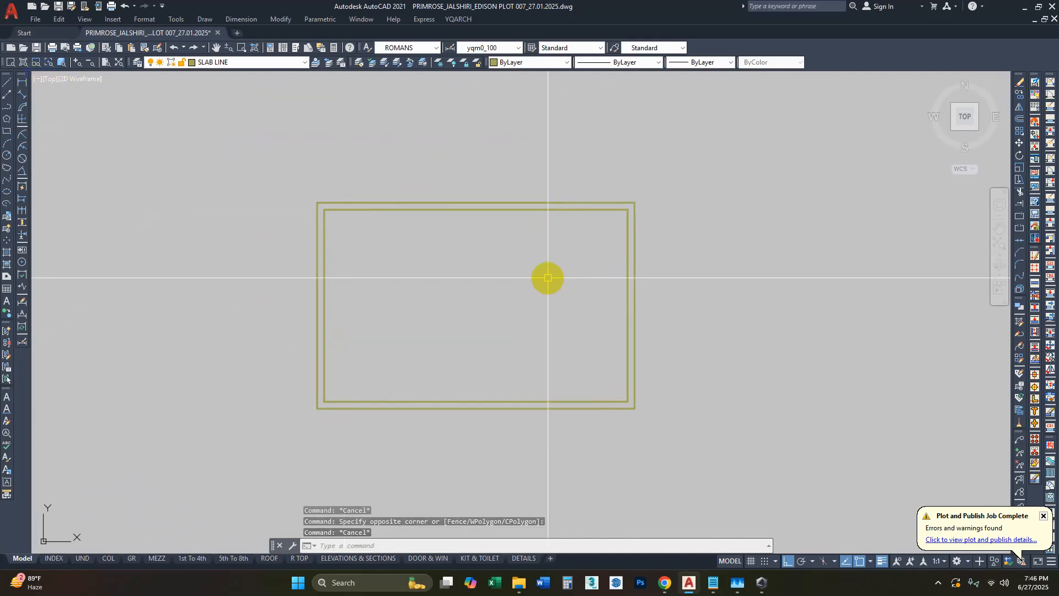
{"action": "key", "text": "Escape"}
{"action": "key", "text": "Escape"}
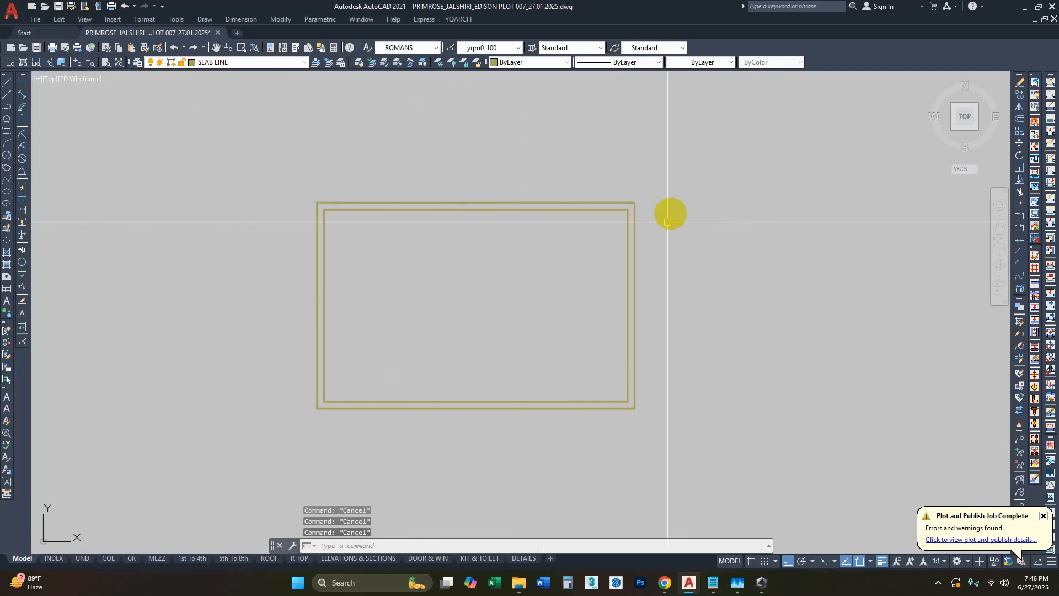
{"action": "middle_click_drag", "start_coordinate": [418, 308], "coordinate": [410, 299]}
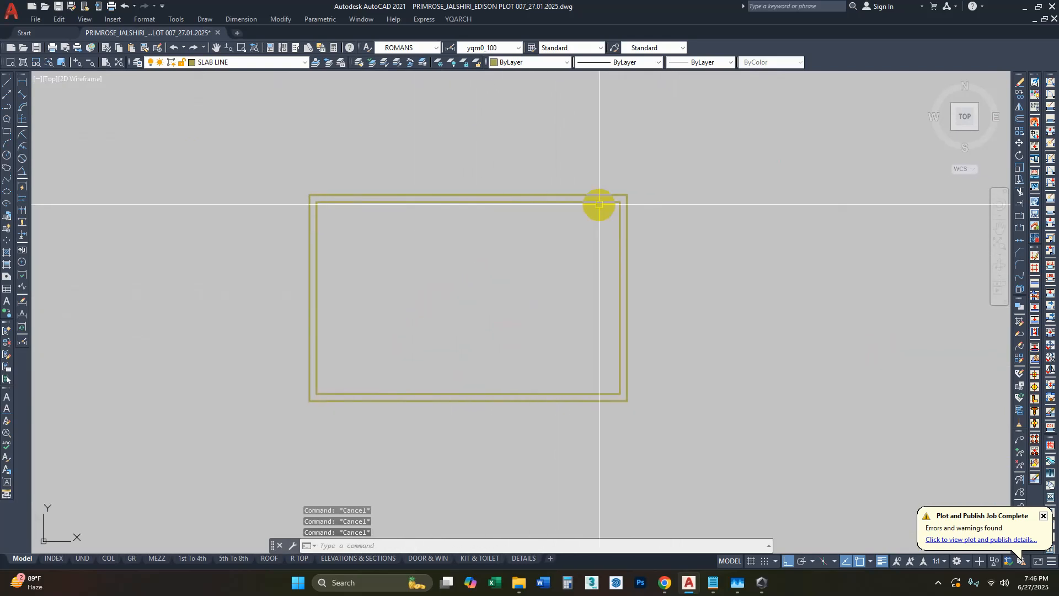
{"action": "middle_click_drag", "start_coordinate": [570, 220], "coordinate": [558, 208]}
{"action": "left_click", "coordinate": [526, 201]}
{"action": "left_click", "coordinate": [507, 157]}
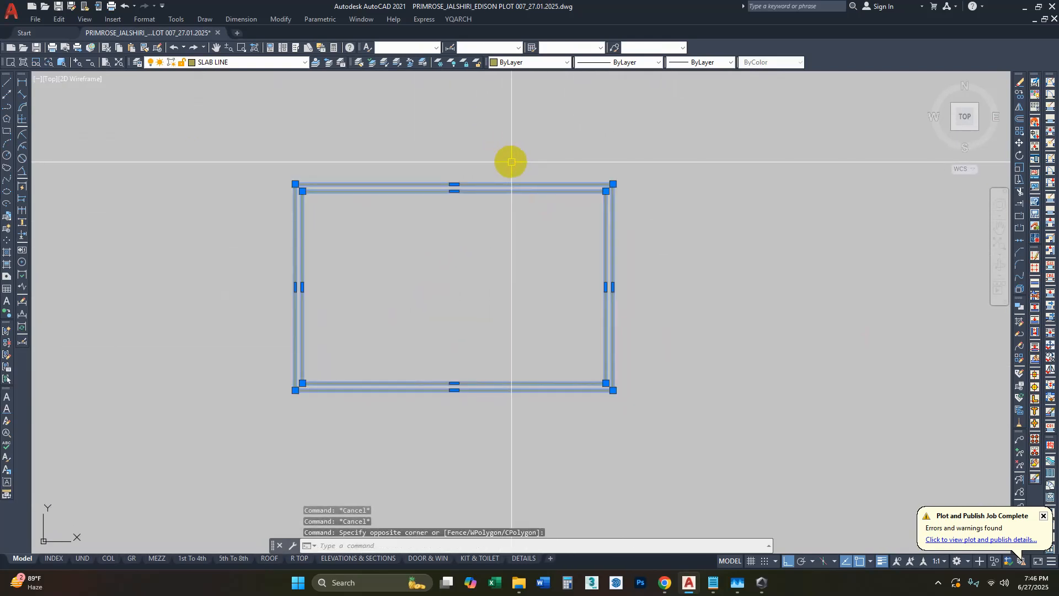
{"action": "key", "text": "Escape"}
{"action": "left_click", "coordinate": [528, 150]}
{"action": "left_click", "coordinate": [485, 221]}
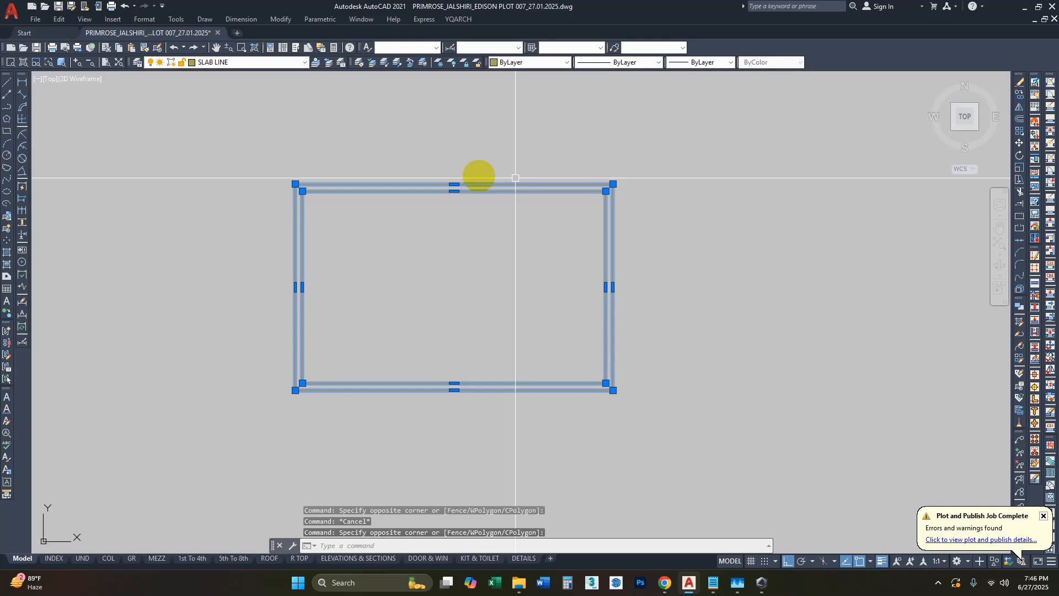
{"action": "key", "text": "Escape"}
{"action": "left_click", "coordinate": [552, 219]}
{"action": "left_click", "coordinate": [525, 164]}
{"action": "key", "text": "Escape"}
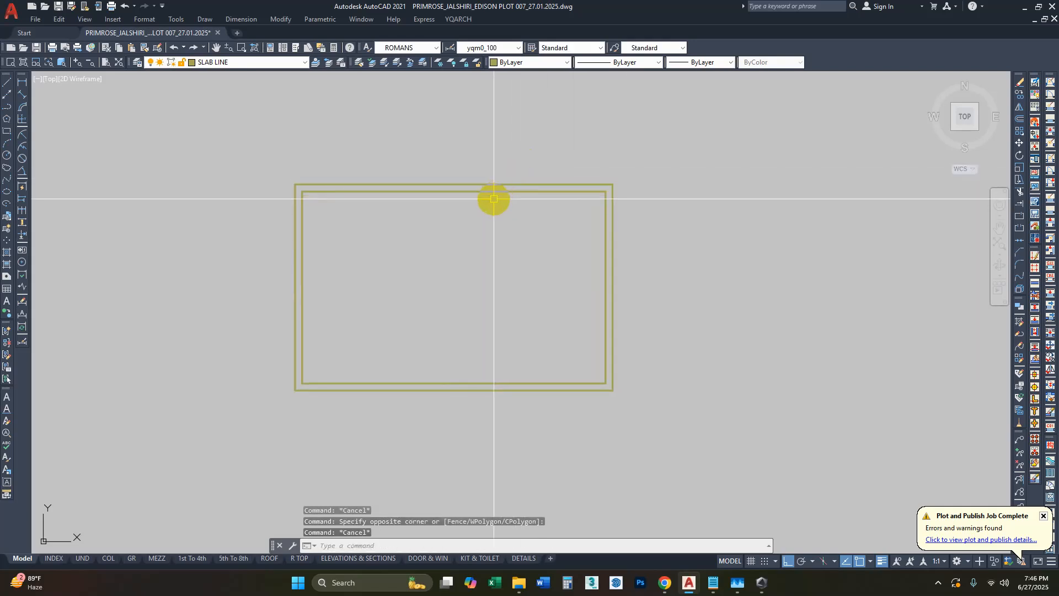
Step: Explode the inner and outer wall rectangles into separate lines
{"action": "left_click", "coordinate": [491, 197]}
{"action": "left_click", "coordinate": [469, 155]}
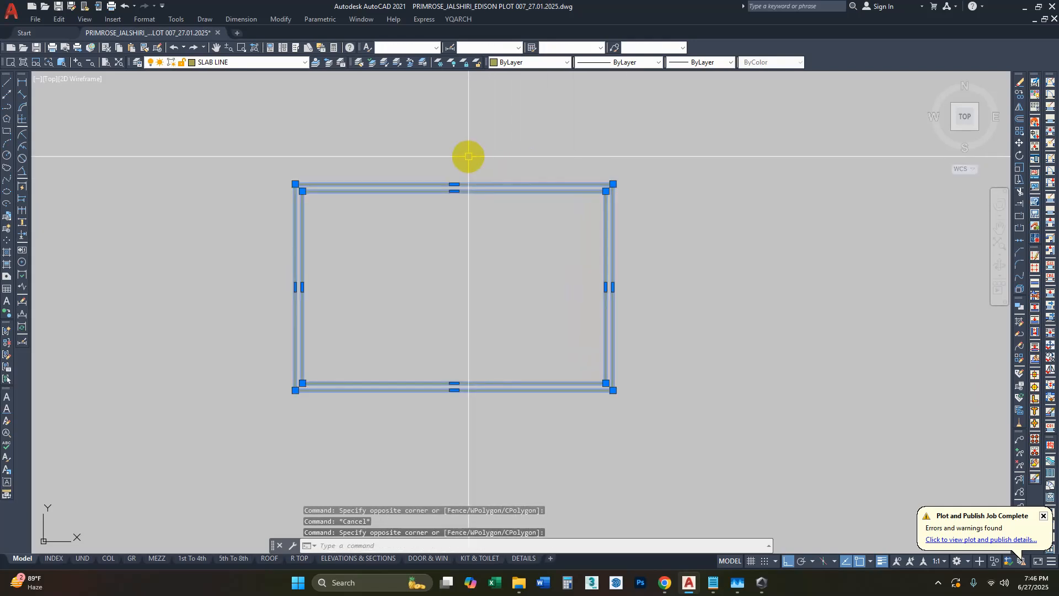
{"action": "key", "text": "space"}
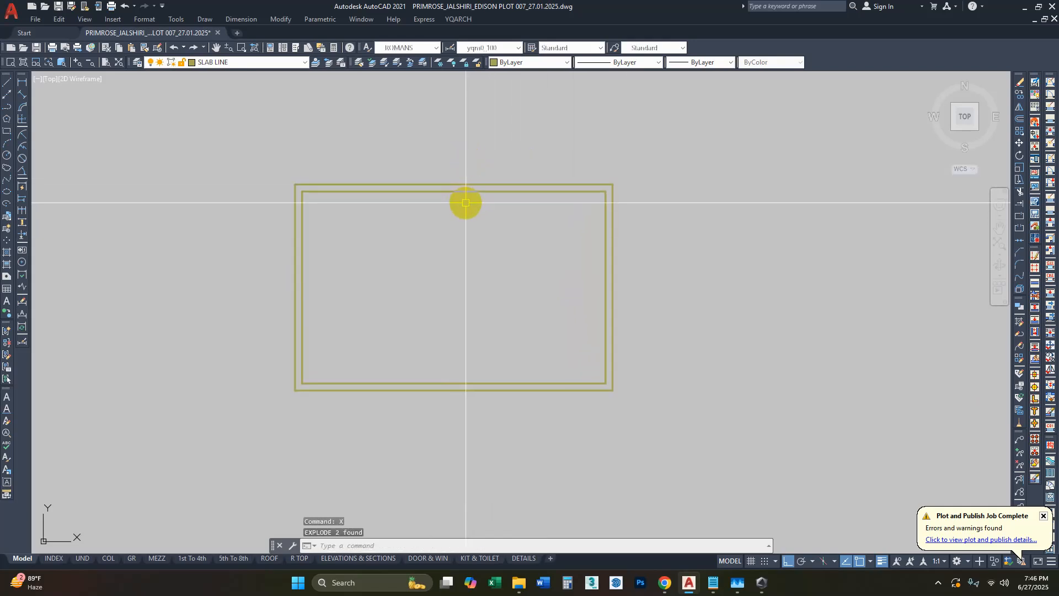
Step: Check by selection that the exploded top, left and bottom walls are made of individual line segments
{"action": "left_click", "coordinate": [465, 203]}
{"action": "left_click", "coordinate": [455, 171]}
{"action": "key", "text": "Escape"}
{"action": "left_click", "coordinate": [370, 270]}
{"action": "left_click", "coordinate": [223, 263]}
{"action": "key", "text": "Escape"}
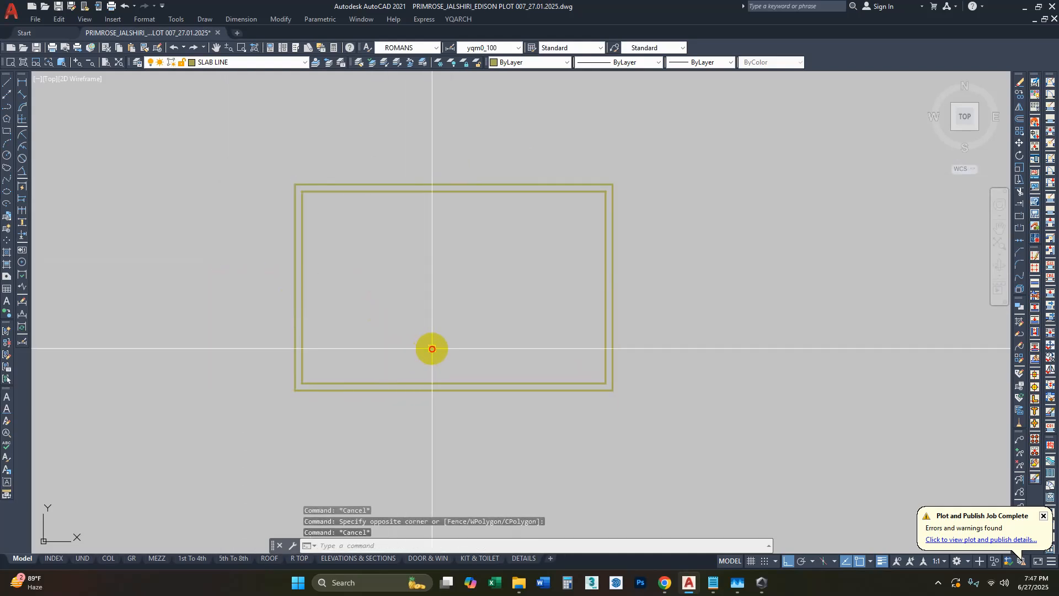
{"action": "left_click", "coordinate": [433, 348]}
{"action": "left_click", "coordinate": [368, 445]}
{"action": "key", "text": "Escape"}
Step: Start the YQArch wall door command (AD) and choose R14:DR_CDR2 as the default door type
{"action": "middle_click_drag", "start_coordinate": [442, 371], "coordinate": [419, 343]}
{"action": "scroll", "coordinate": [284, 363], "scroll_direction": "up", "scroll_amount": 2}
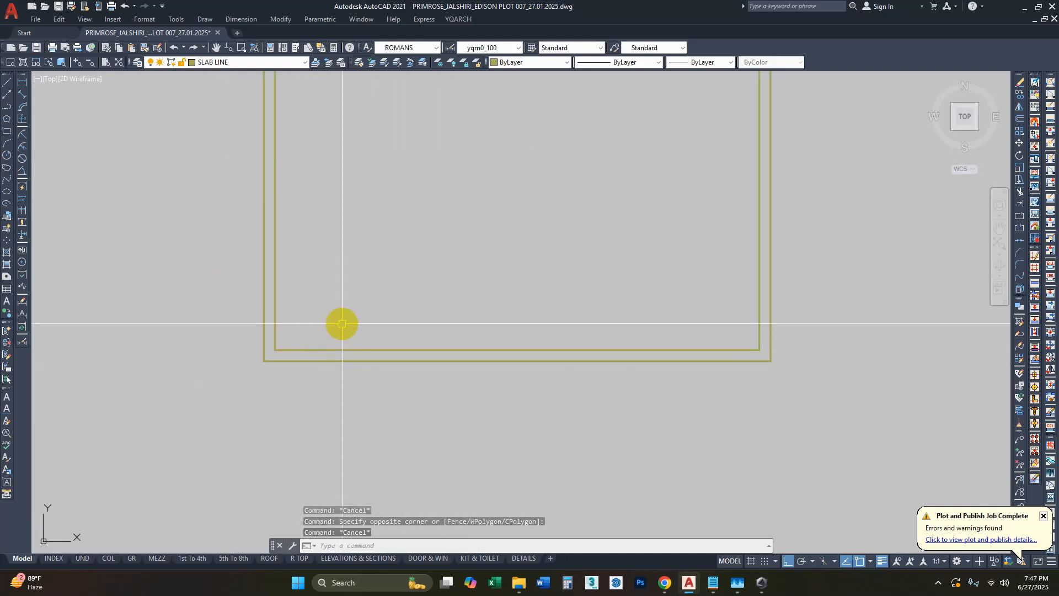
{"action": "key", "text": "Escape"}
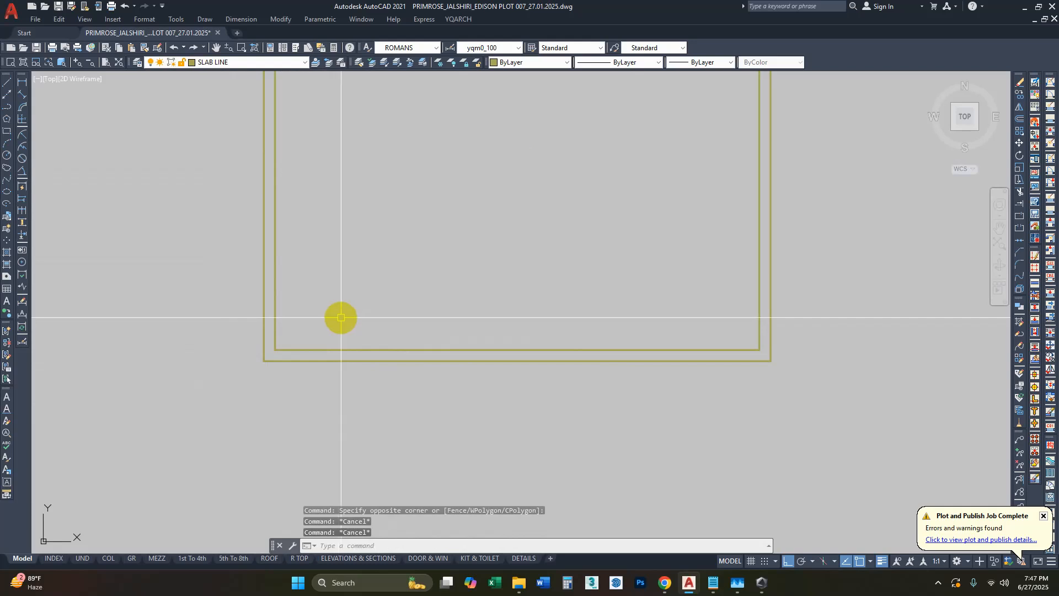
{"action": "type", "text": "AD"}
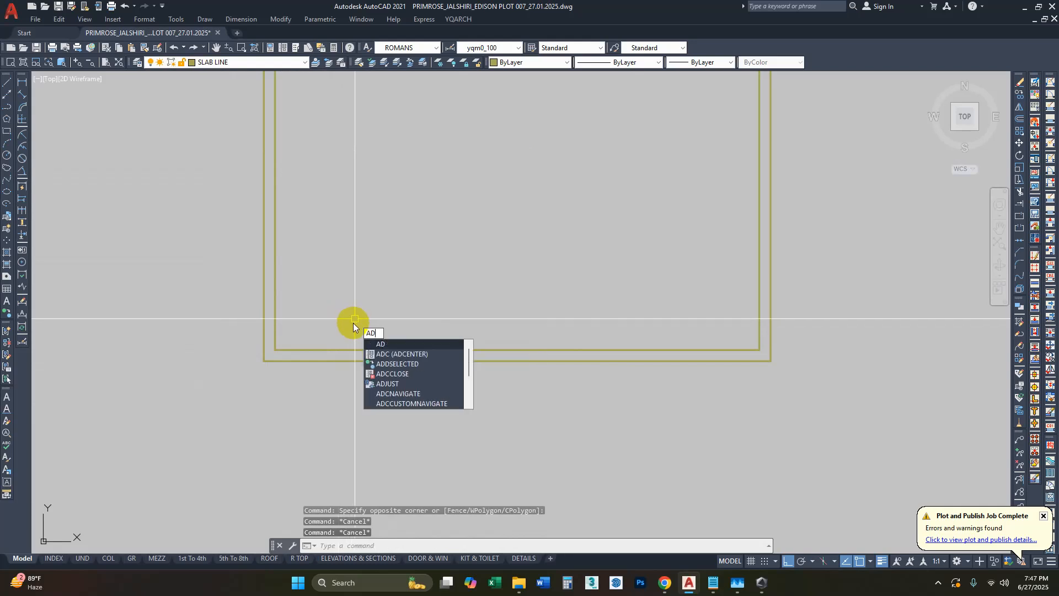
{"action": "key", "text": "Return"}
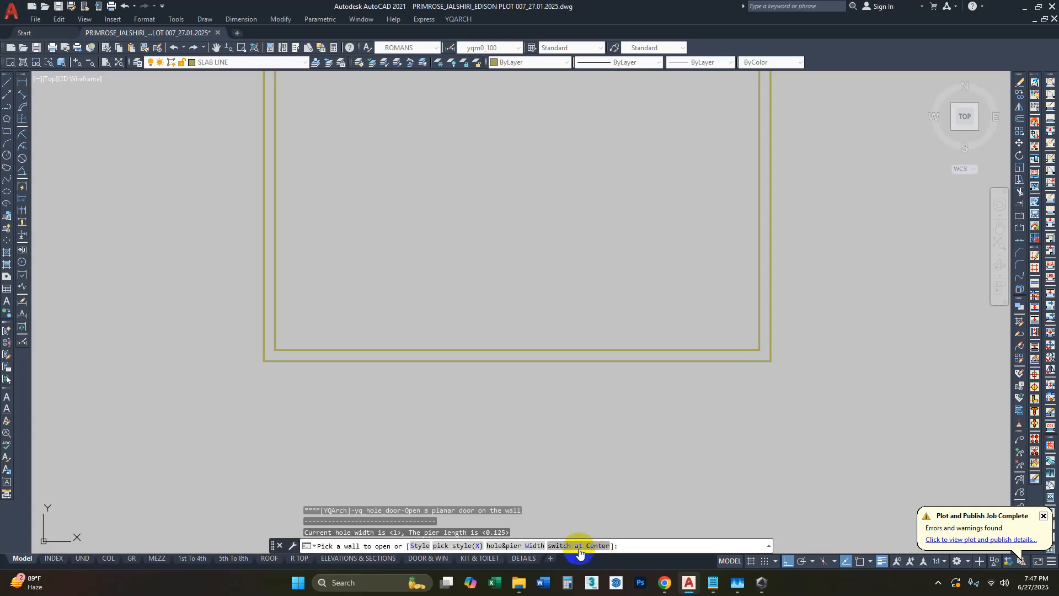
{"action": "left_click", "coordinate": [423, 548]}
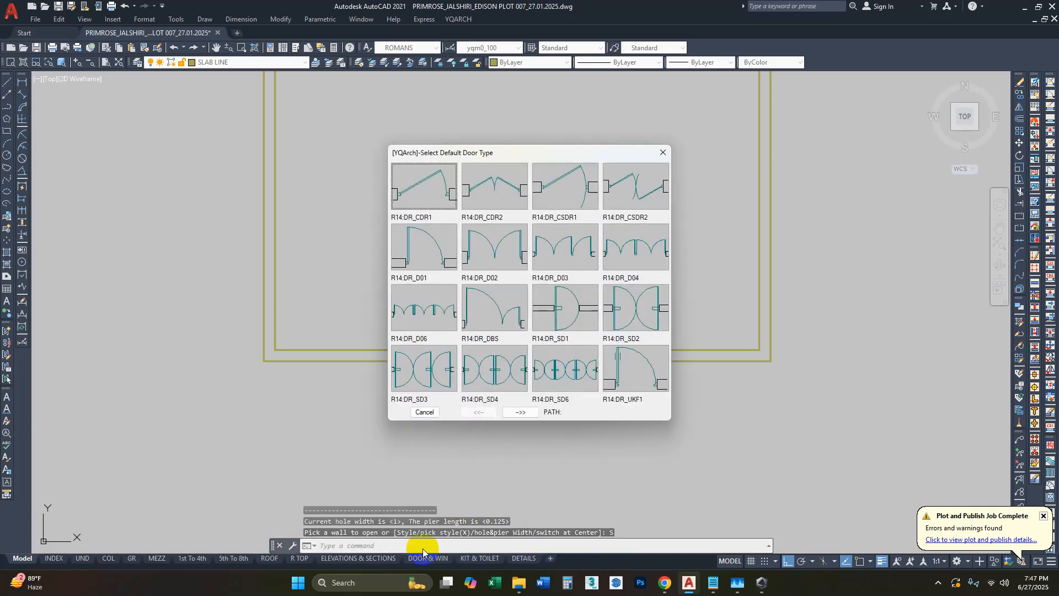
{"action": "left_click", "coordinate": [510, 183]}
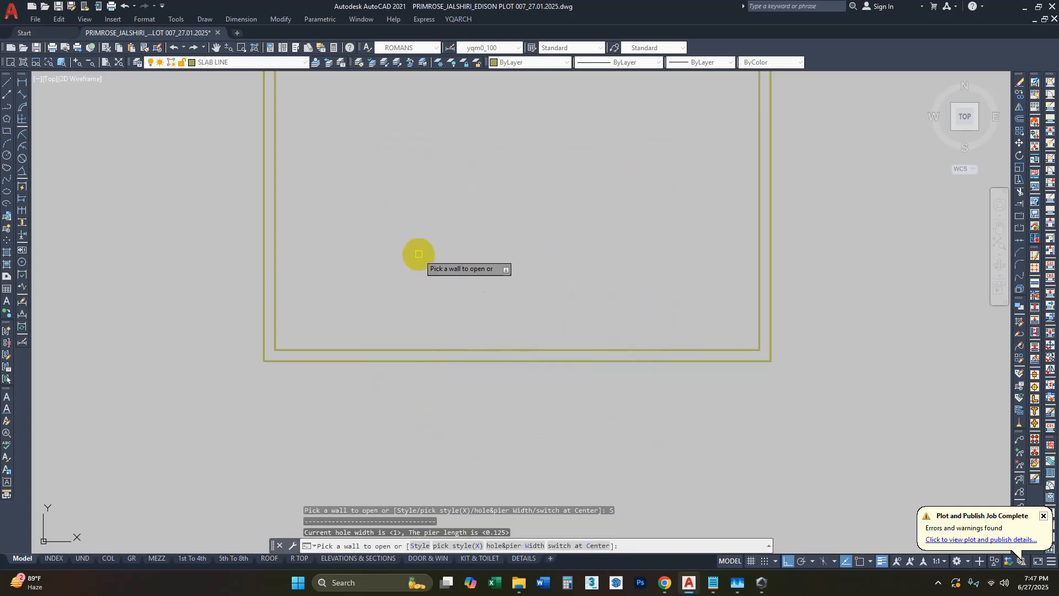
Step: Browse both pages of door styles and set the default door type to R14:DR_D01
{"action": "left_click", "coordinate": [420, 546]}
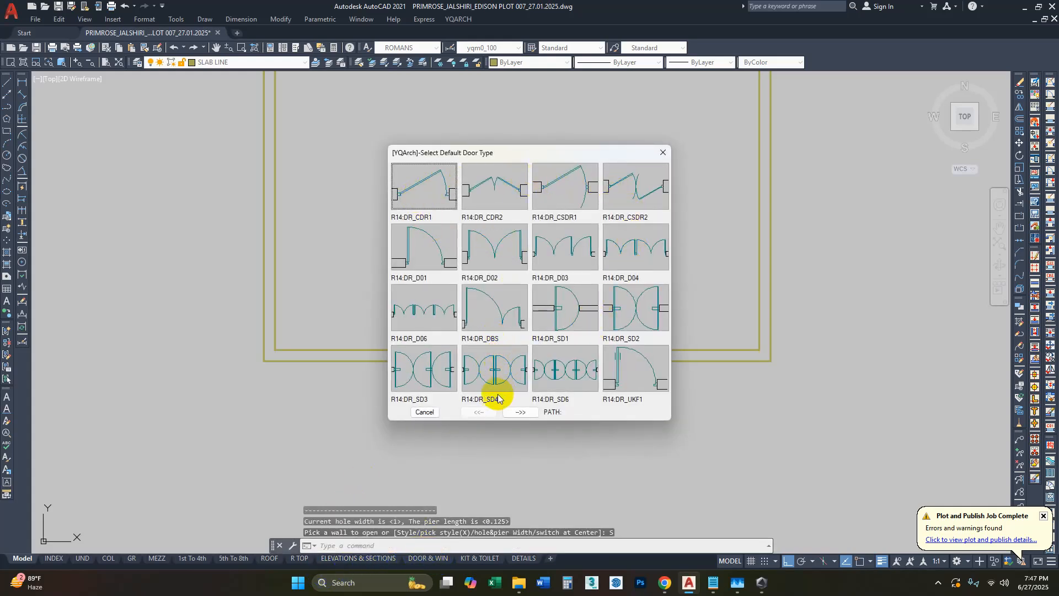
{"action": "left_click", "coordinate": [518, 411]}
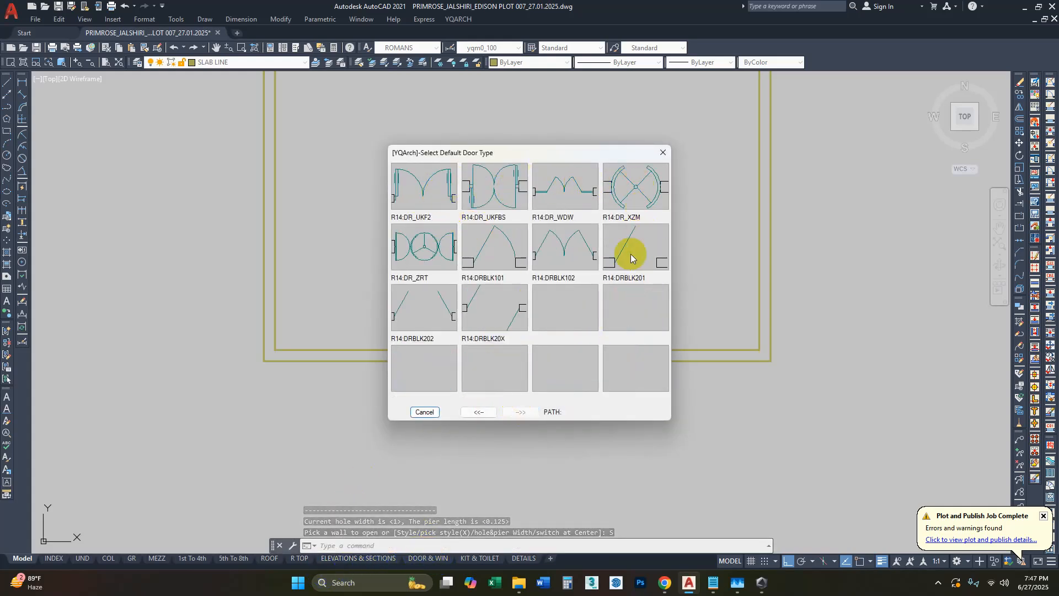
{"action": "left_click", "coordinate": [478, 417]}
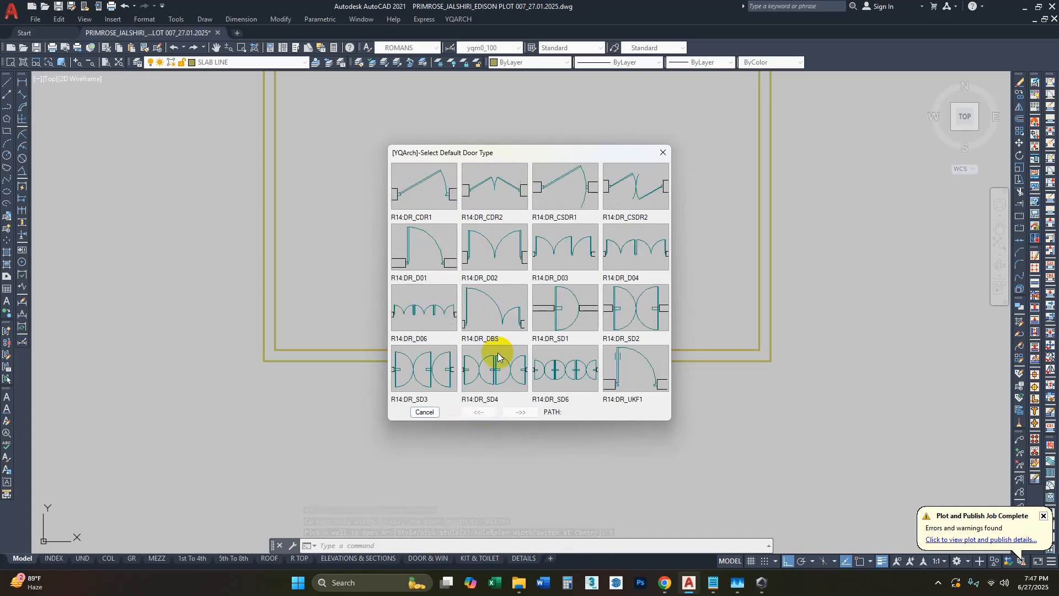
{"action": "left_click", "coordinate": [431, 247]}
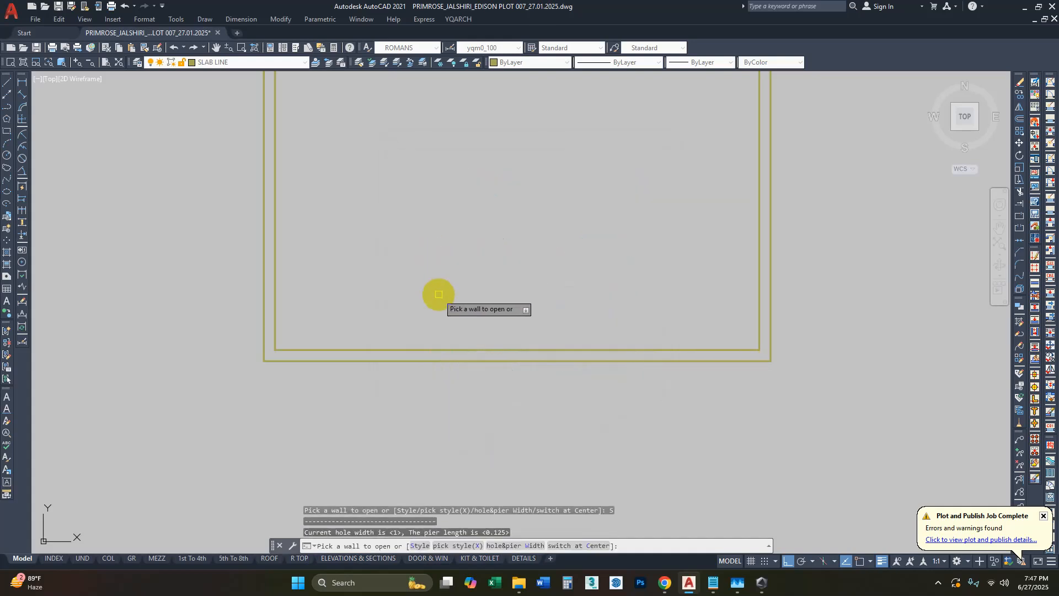
Step: Set the door hole width to 1 and accept the pier width of 0.125
{"action": "left_click", "coordinate": [524, 546]}
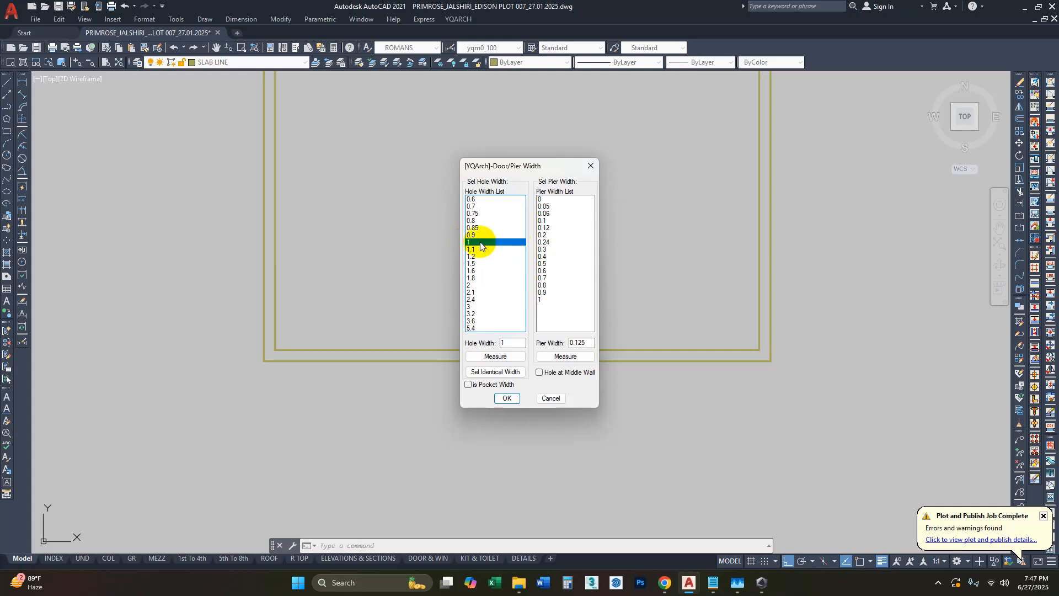
{"action": "double_click", "coordinate": [503, 342]}
{"action": "type", "text": "1"}
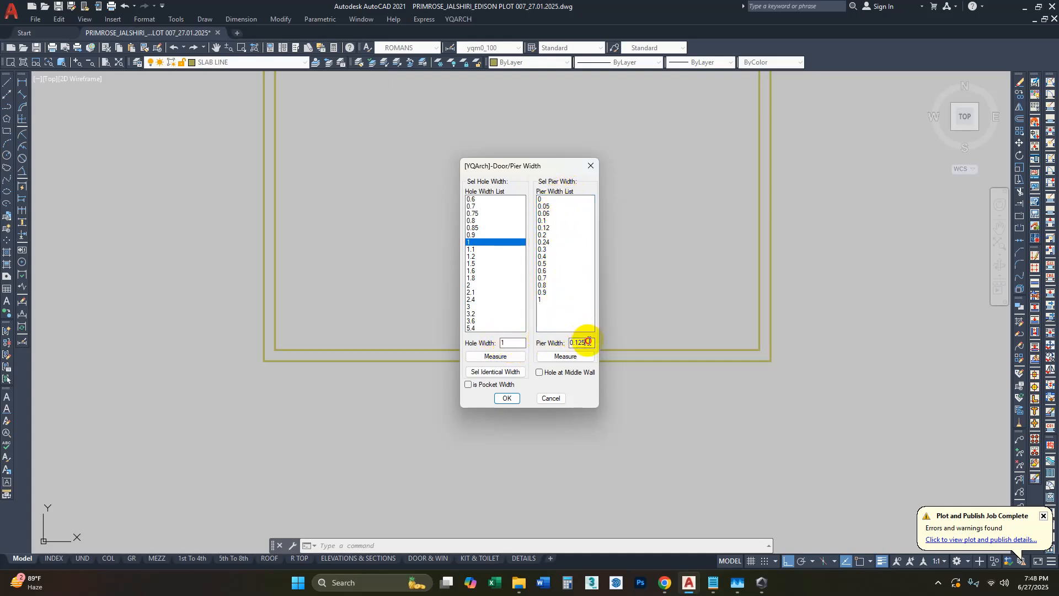
{"action": "left_click_drag", "start_coordinate": [589, 341], "coordinate": [560, 343]}
{"action": "left_click_drag", "start_coordinate": [583, 342], "coordinate": [568, 346]}
{"action": "double_click", "coordinate": [514, 344]}
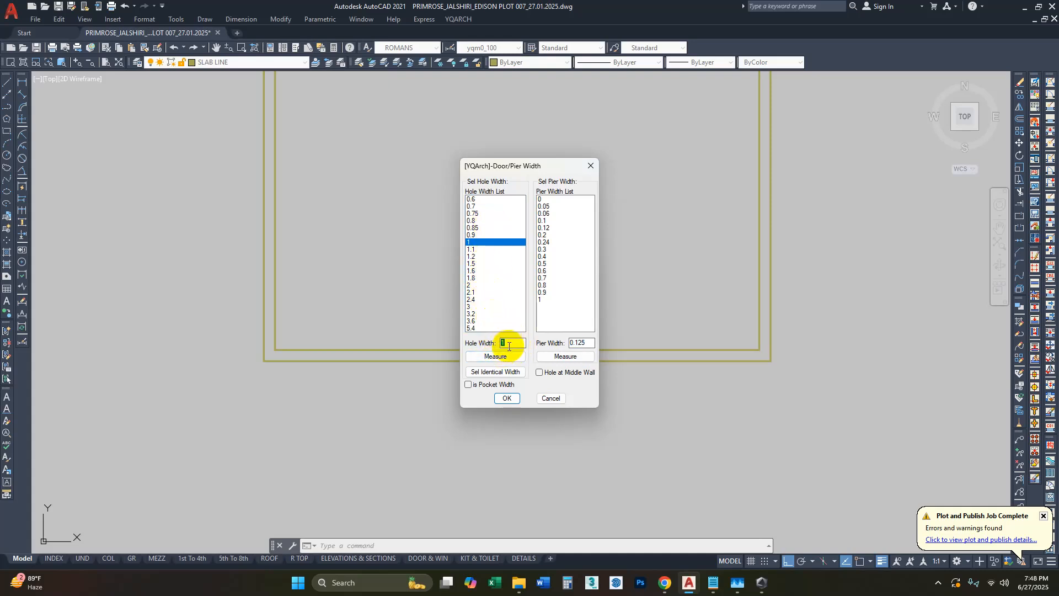
{"action": "left_click_drag", "start_coordinate": [513, 342], "coordinate": [495, 347]}
{"action": "left_click_drag", "start_coordinate": [507, 343], "coordinate": [498, 344]}
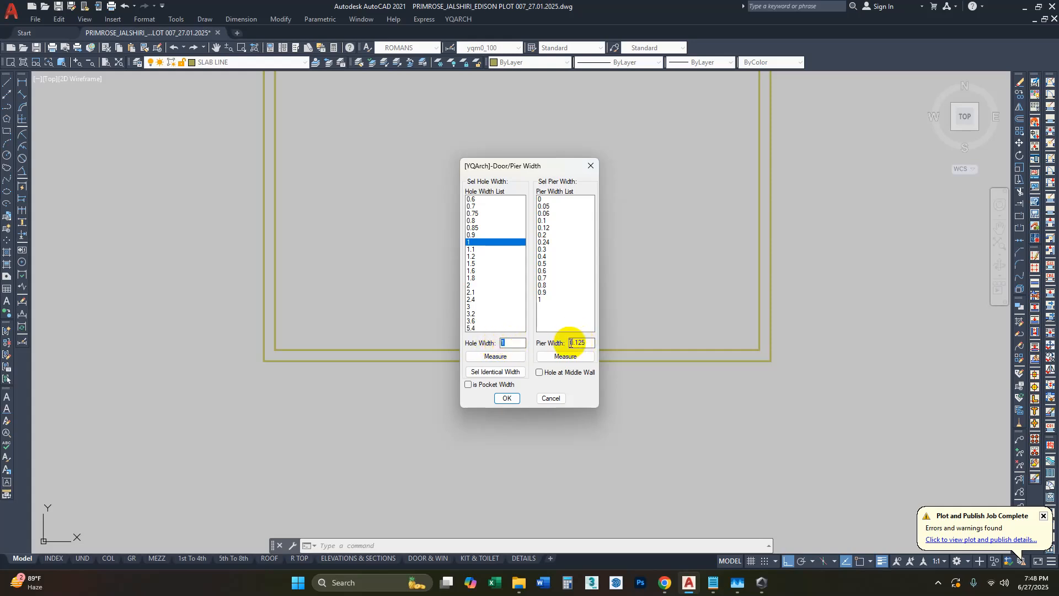
{"action": "left_click_drag", "start_coordinate": [571, 343], "coordinate": [589, 342]}
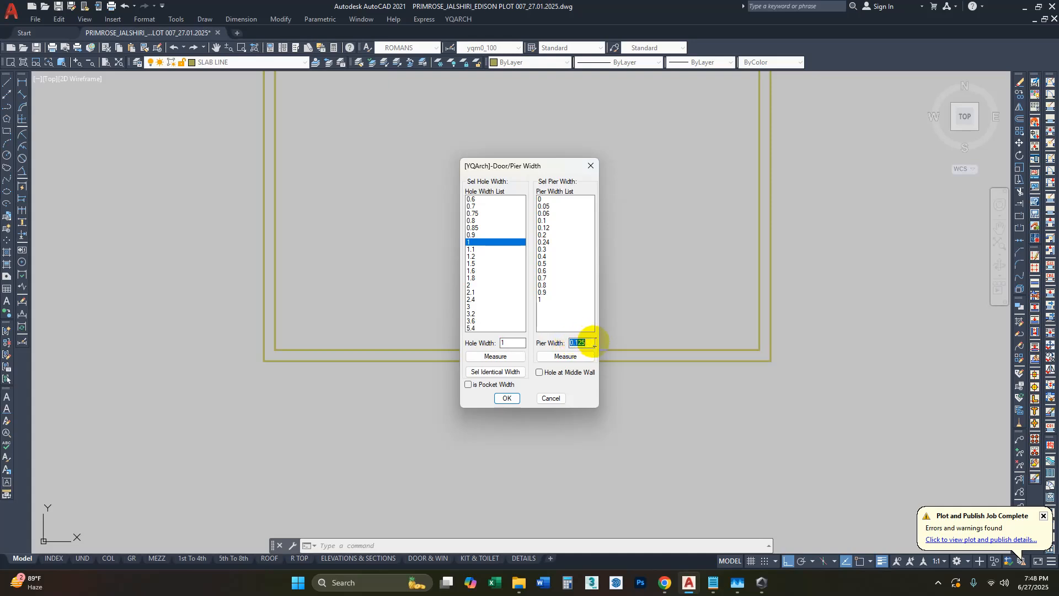
{"action": "left_click", "coordinate": [506, 397]}
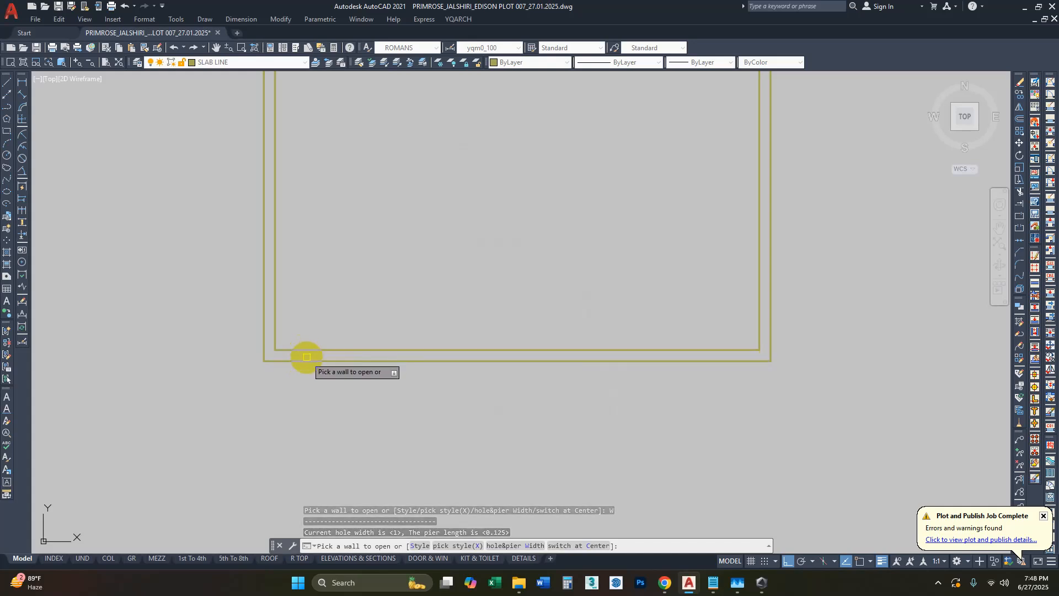
Step: Insert the door in the bottom wall beside the left corner, using the outer and inner wall lines, hinged left and swinging into the room
{"action": "scroll", "coordinate": [311, 353], "scroll_direction": "up", "scroll_amount": 2}
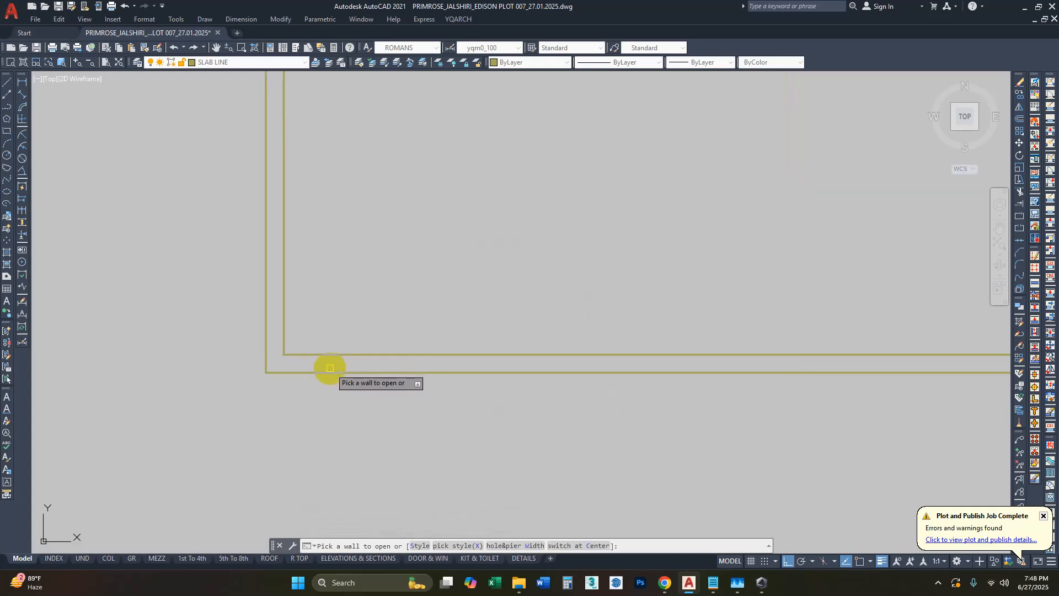
{"action": "left_click", "coordinate": [325, 371]}
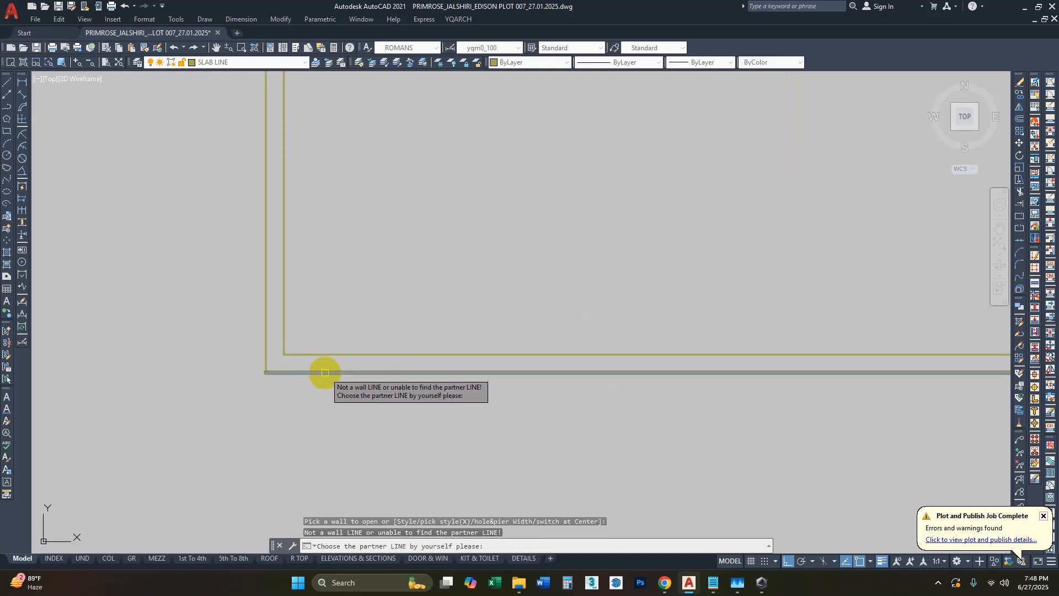
{"action": "left_click", "coordinate": [330, 354]}
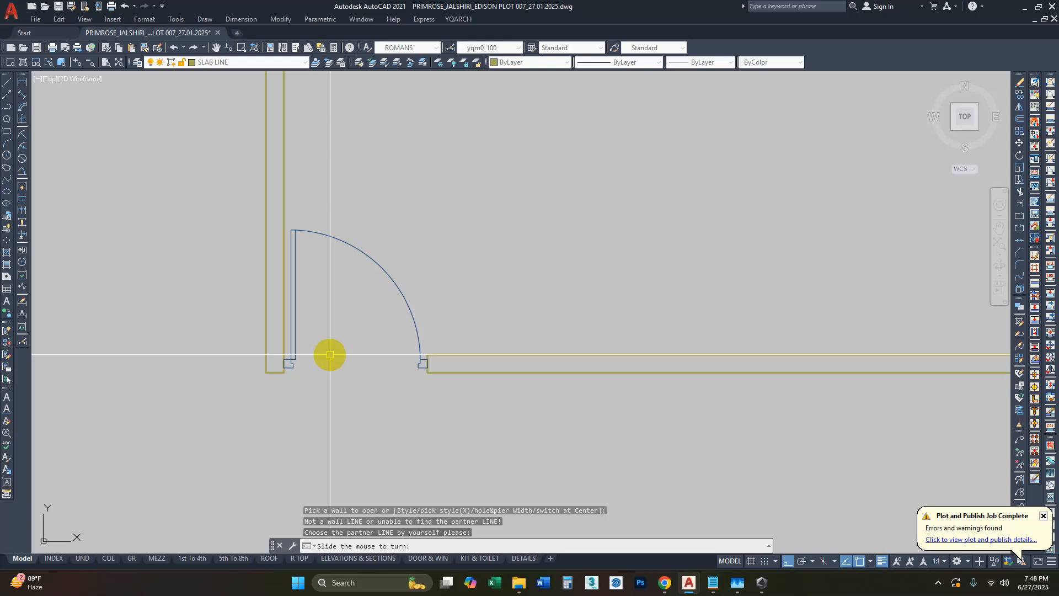
{"action": "scroll", "coordinate": [300, 359], "scroll_direction": "up", "scroll_amount": 2}
{"action": "scroll", "coordinate": [298, 365], "scroll_direction": "up", "scroll_amount": 4}
{"action": "scroll", "coordinate": [312, 360], "scroll_direction": "down", "scroll_amount": 4}
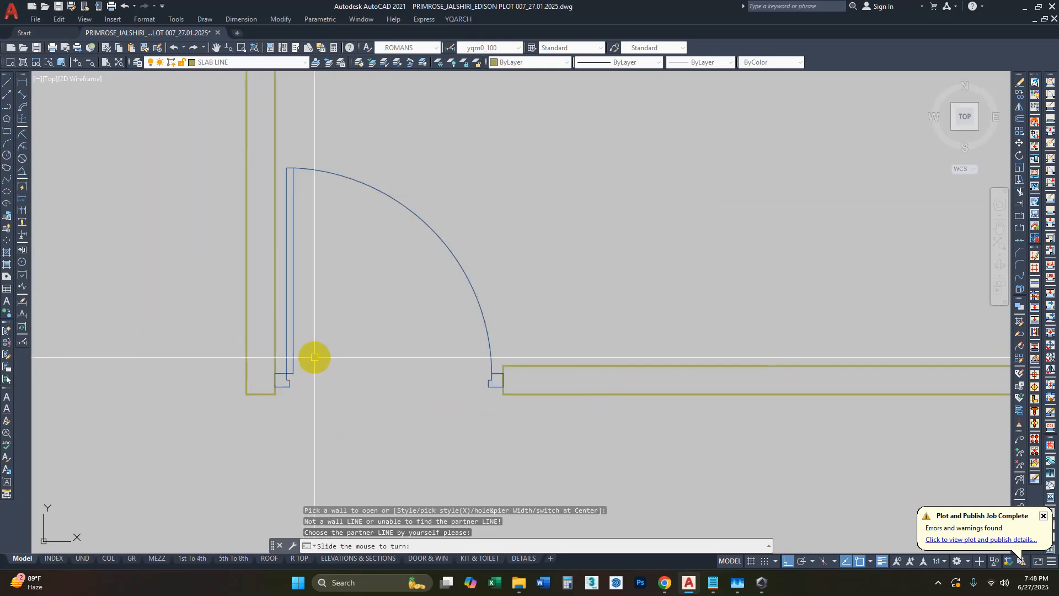
{"action": "scroll", "coordinate": [418, 177], "scroll_direction": "down", "scroll_amount": 4}
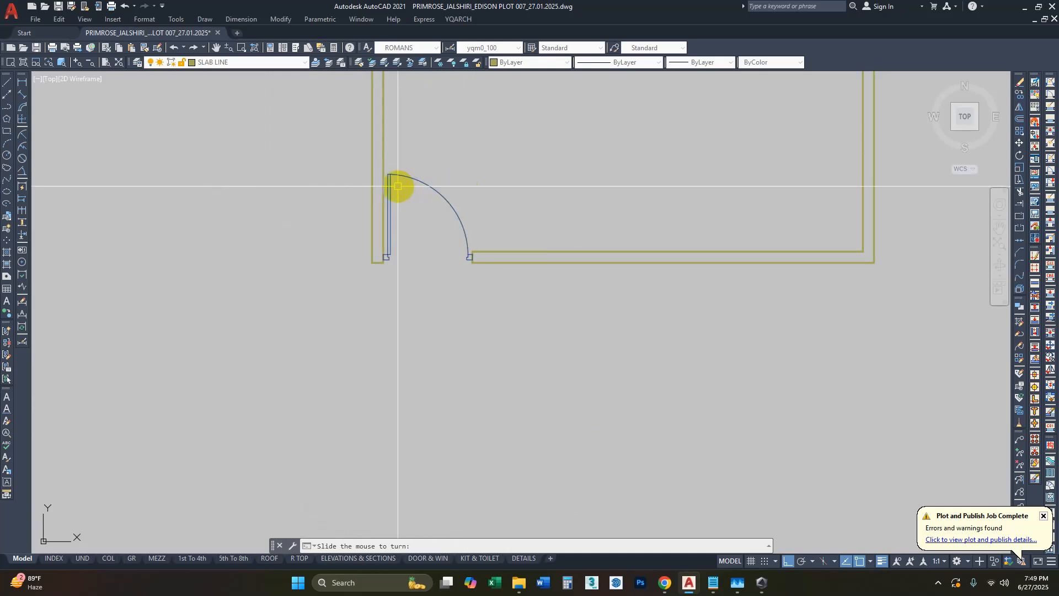
{"action": "left_click", "coordinate": [397, 186]}
{"action": "scroll", "coordinate": [414, 303], "scroll_direction": "down", "scroll_amount": 4}
{"action": "scroll", "coordinate": [403, 284], "scroll_direction": "up", "scroll_amount": 4}
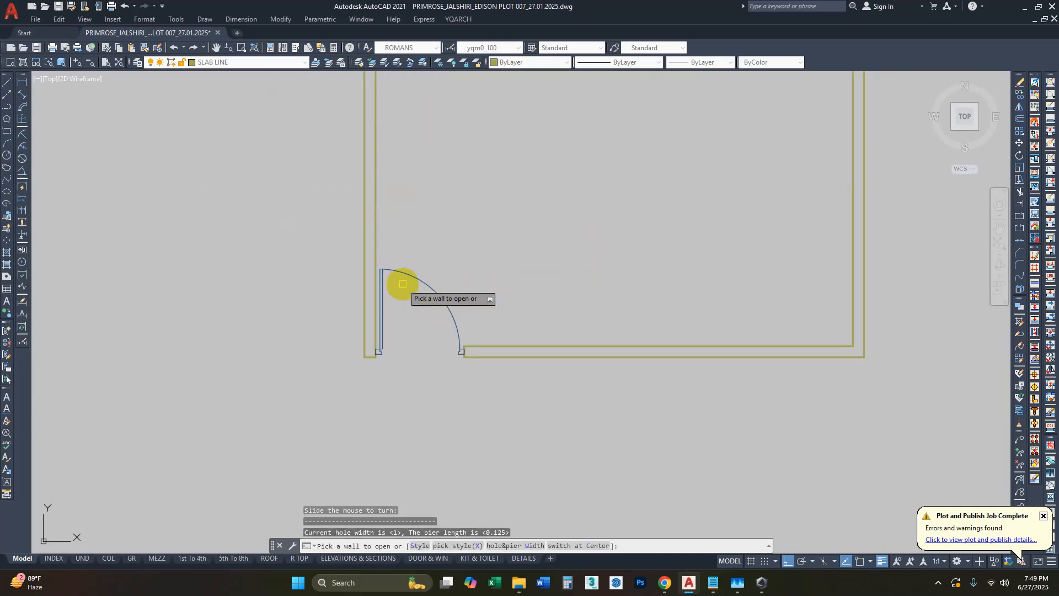
Step: Insert a second door in the right wall beside the bottom corner, hinged at its lower end and swinging into the room
{"action": "scroll", "coordinate": [406, 292], "scroll_direction": "up", "scroll_amount": 1}
{"action": "scroll", "coordinate": [504, 290], "scroll_direction": "down", "scroll_amount": 3}
{"action": "middle_click_drag", "start_coordinate": [504, 290], "coordinate": [385, 291]}
{"action": "scroll", "coordinate": [607, 292], "scroll_direction": "up", "scroll_amount": 3}
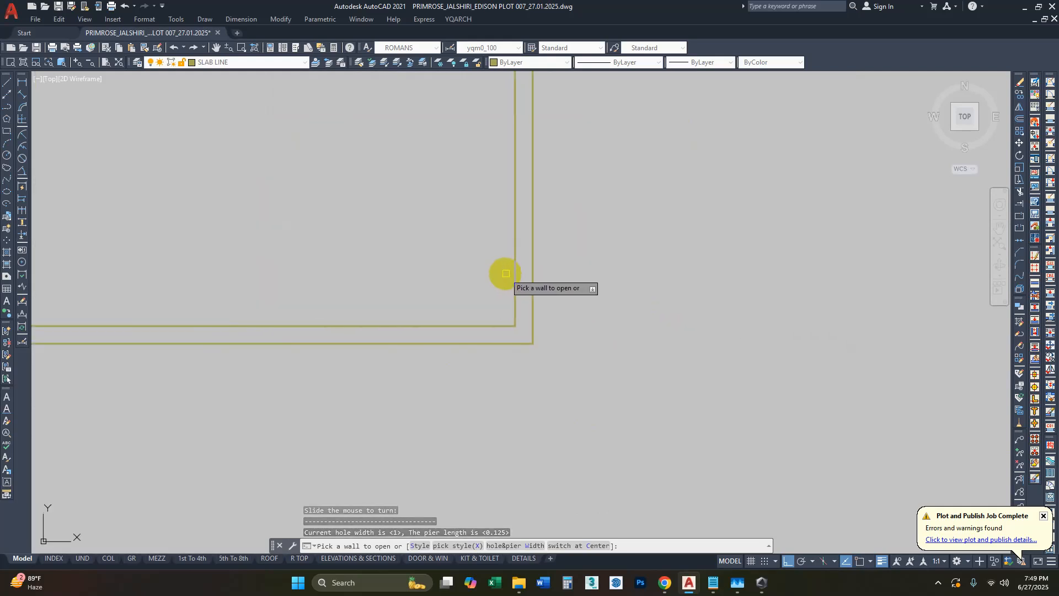
{"action": "left_click", "coordinate": [532, 258]}
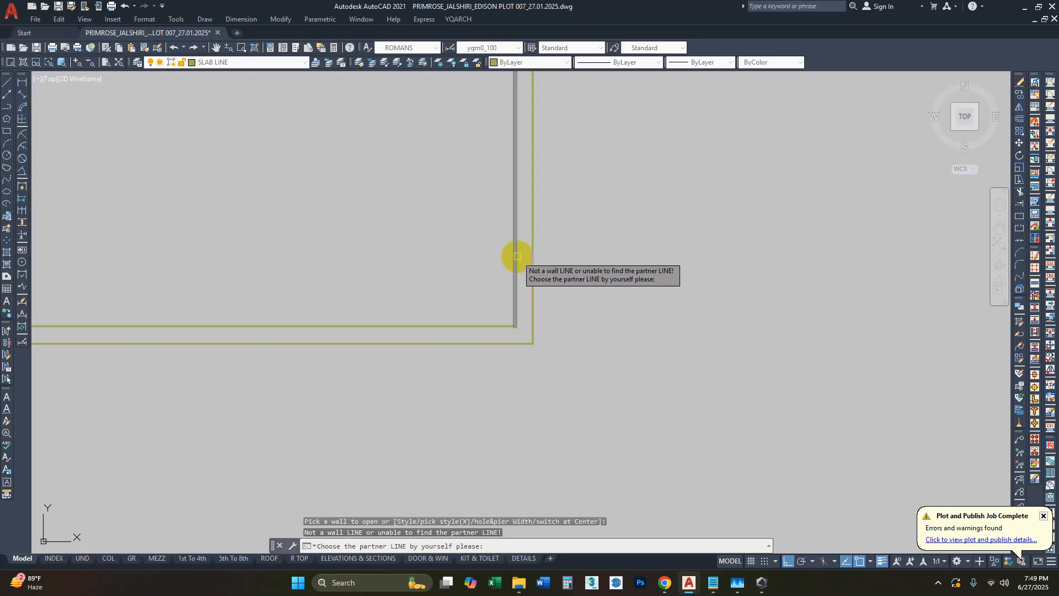
{"action": "left_click", "coordinate": [516, 255]}
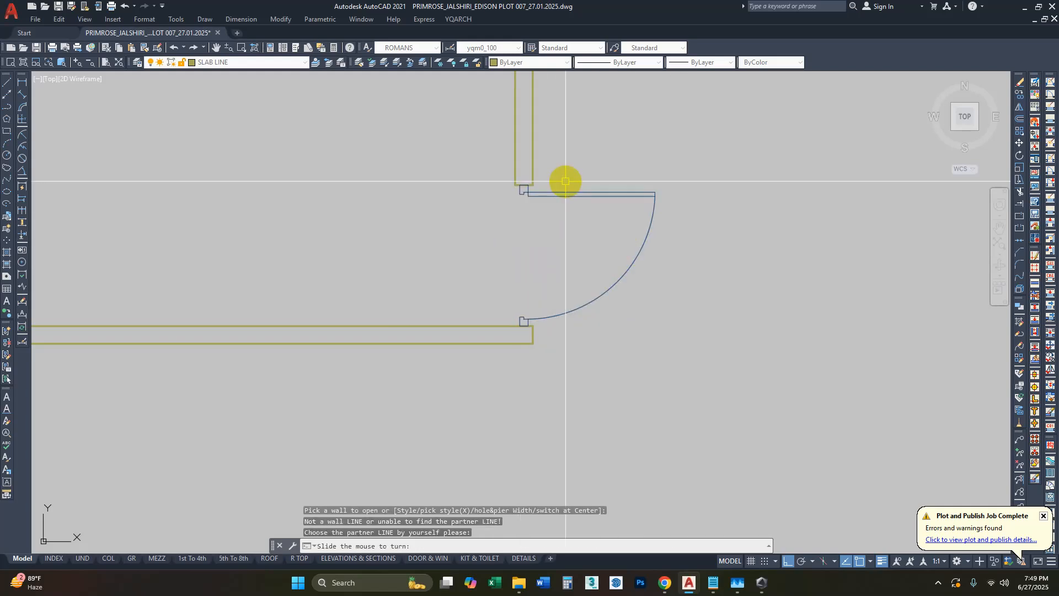
{"action": "left_click", "coordinate": [392, 275]}
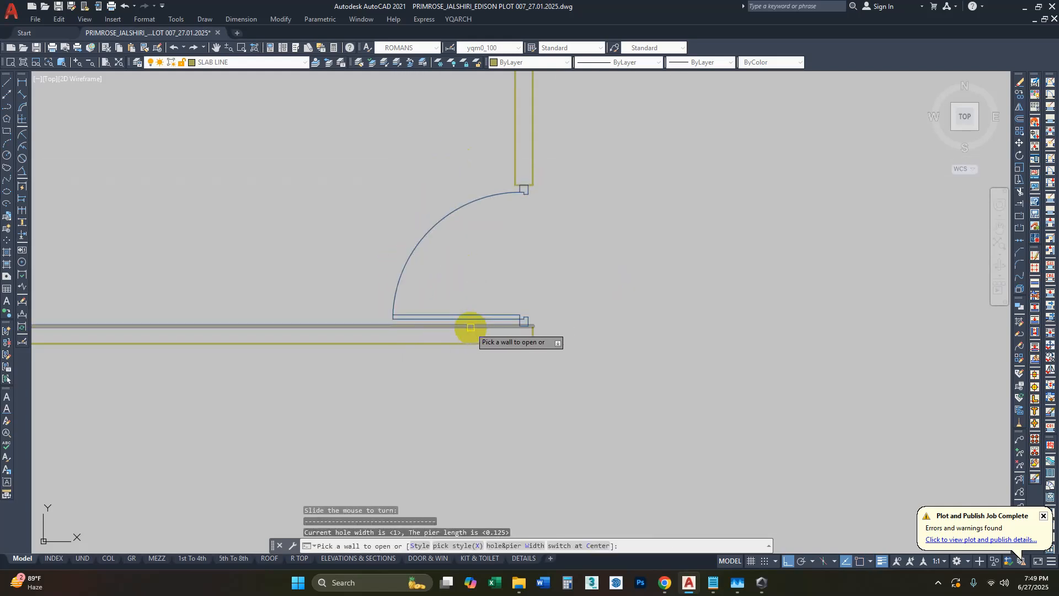
{"action": "scroll", "coordinate": [567, 303], "scroll_direction": "down", "scroll_amount": 3}
{"action": "scroll", "coordinate": [635, 413], "scroll_direction": "down", "scroll_amount": 2}
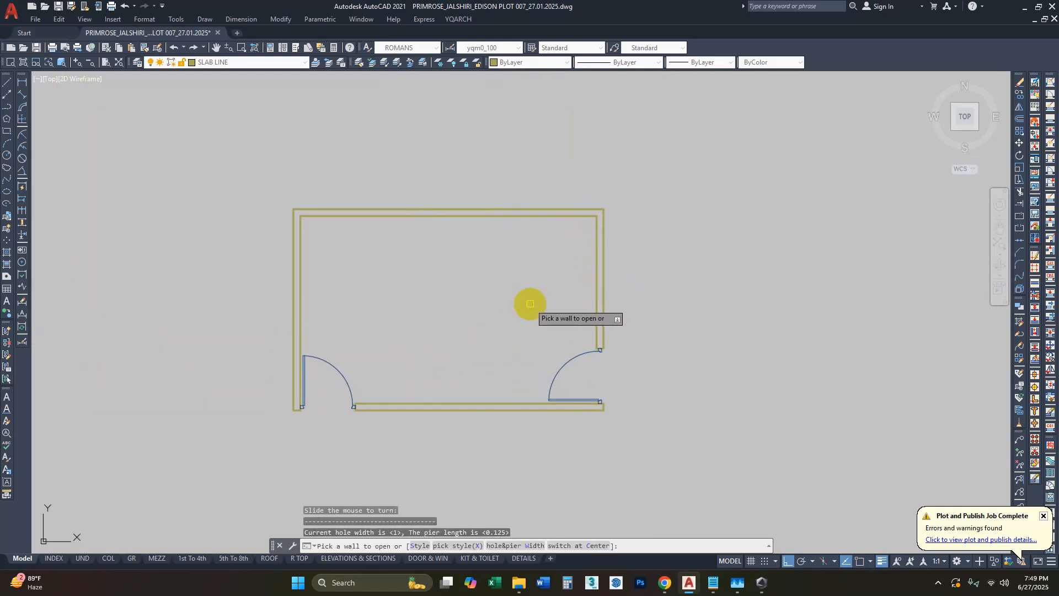
{"action": "key", "text": "Escape"}
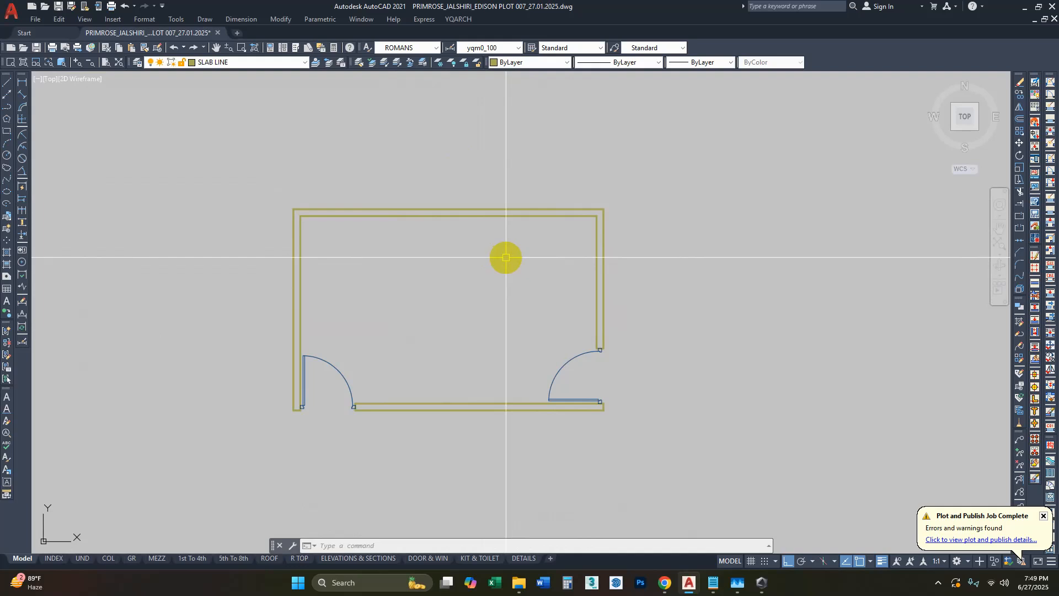
Step: Start the YQArch wall window command (AW) and set the default window type to R14:WD_WIN4
{"action": "scroll", "coordinate": [479, 202], "scroll_direction": "up", "scroll_amount": 3}
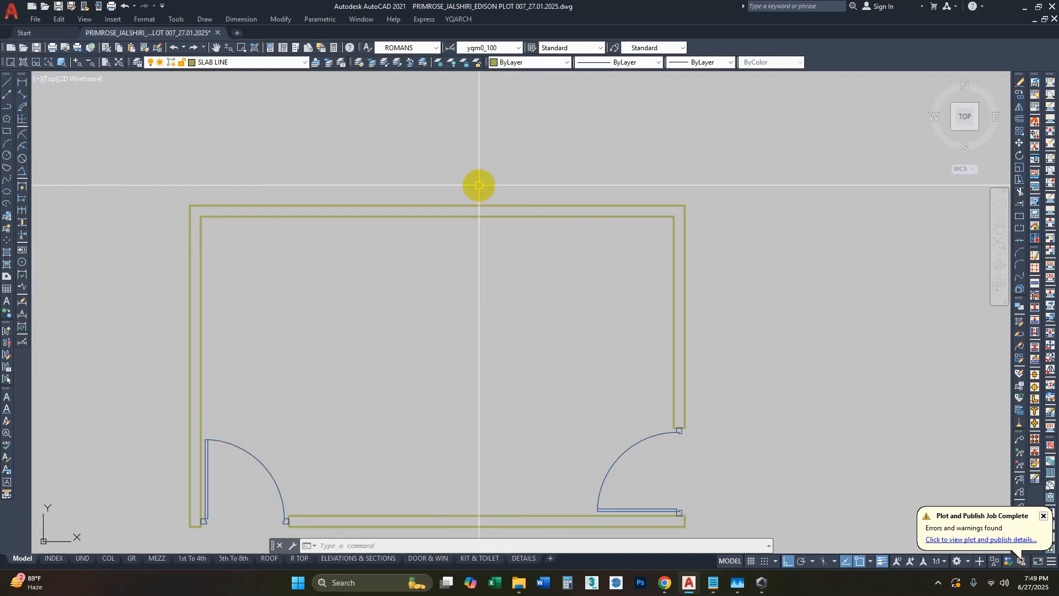
{"action": "type", "text": "w"}
{"action": "key", "text": "Return"}
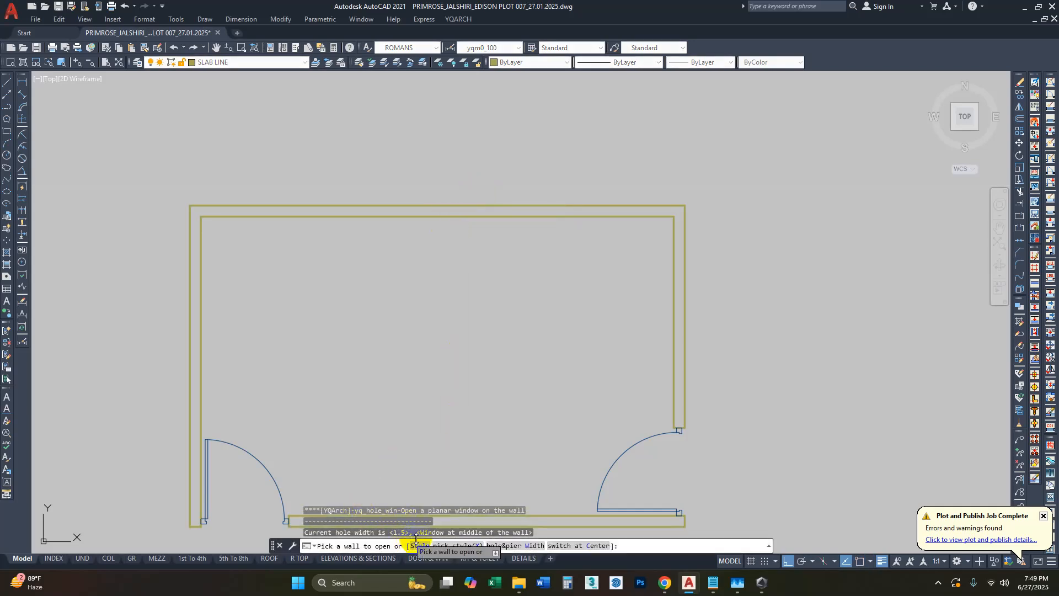
{"action": "left_click", "coordinate": [420, 546]}
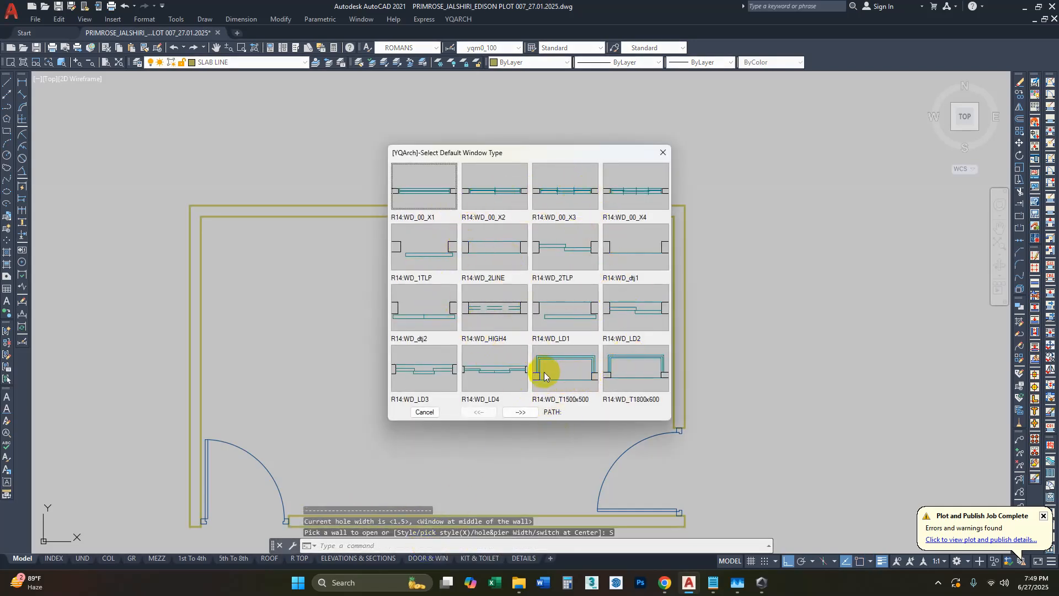
{"action": "left_click", "coordinate": [522, 412]}
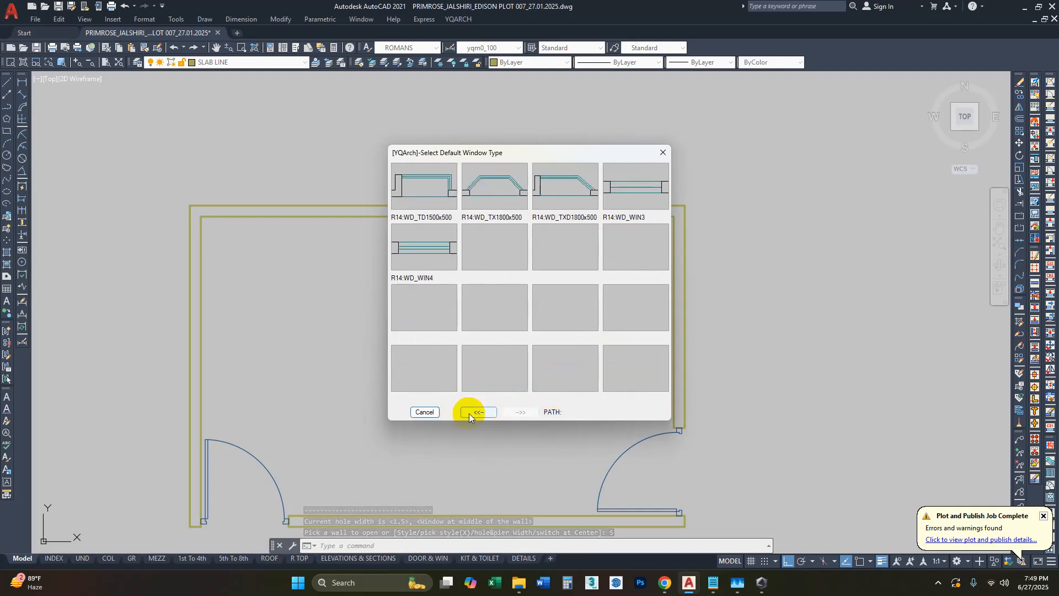
{"action": "left_click", "coordinate": [433, 248]}
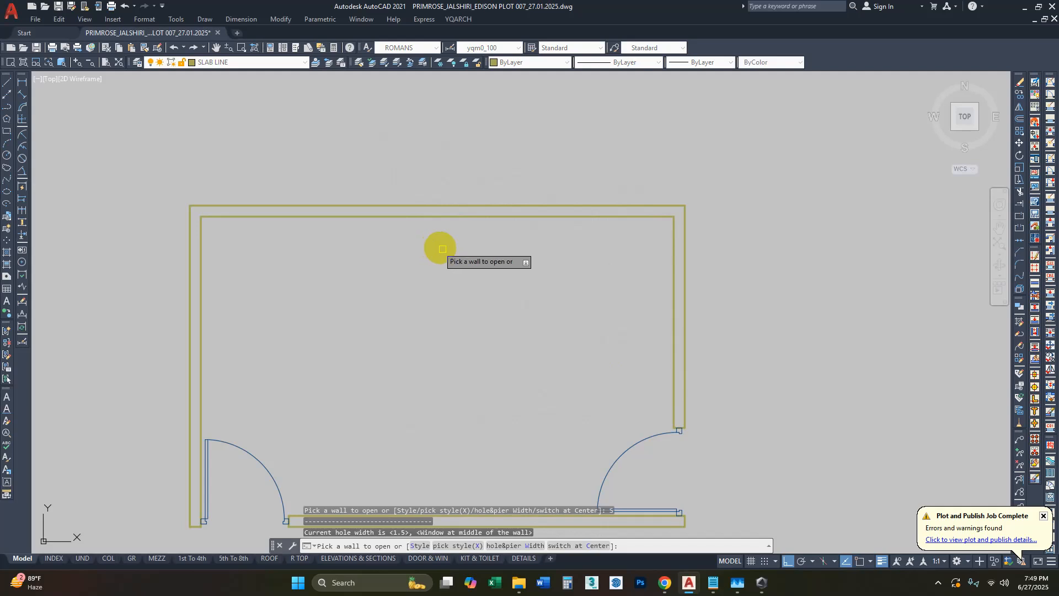
Step: Accept the 1.5 hole width with the hole at middle wall, and insert a window in the top wall using its outer and inner lines
{"action": "left_click", "coordinate": [526, 547]}
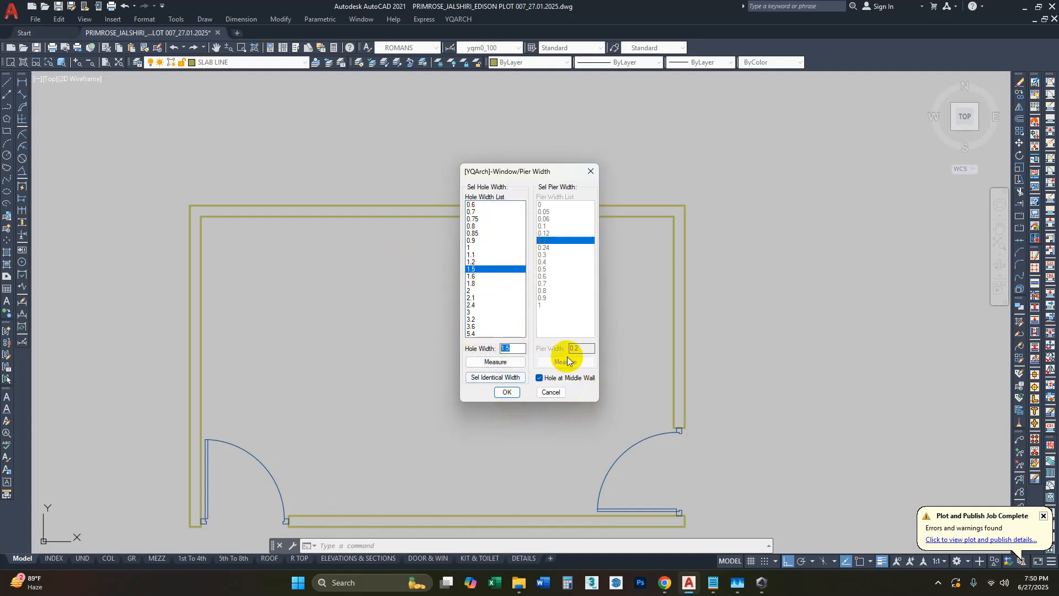
{"action": "left_click", "coordinate": [507, 392]}
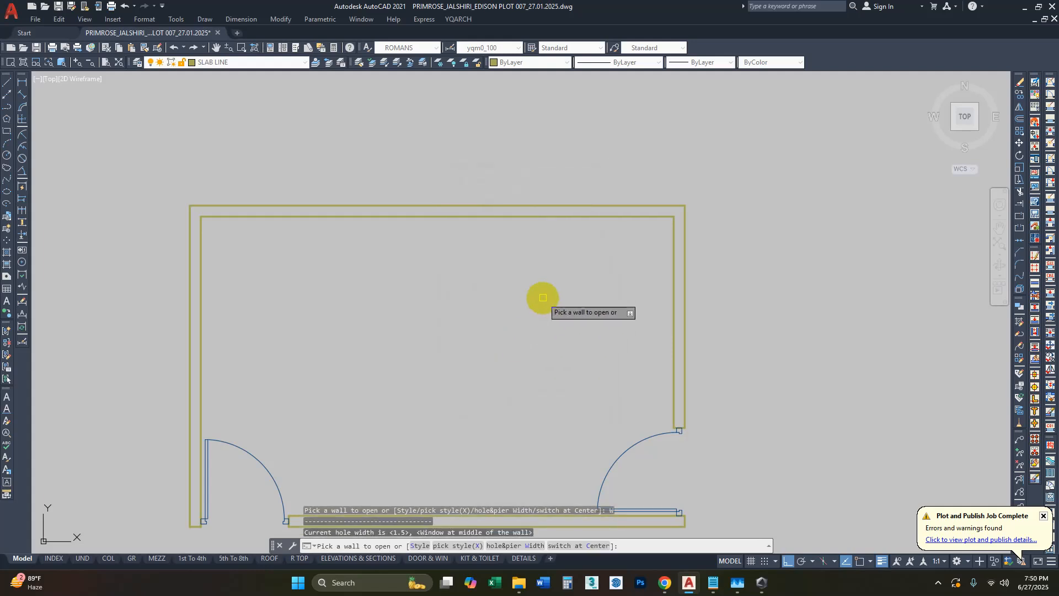
{"action": "scroll", "coordinate": [356, 219], "scroll_direction": "up", "scroll_amount": 2}
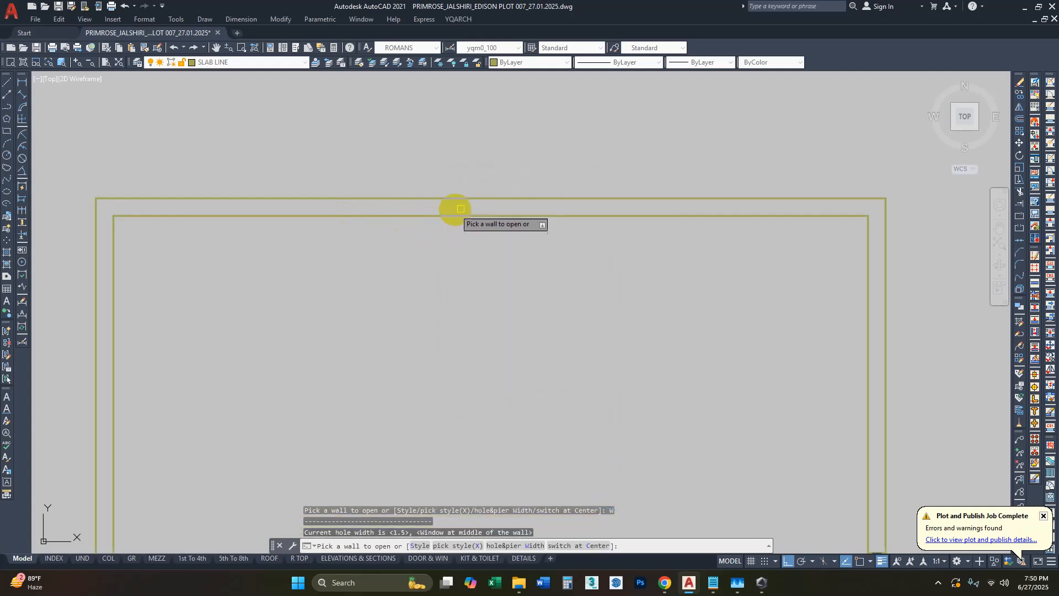
{"action": "left_click", "coordinate": [505, 198]}
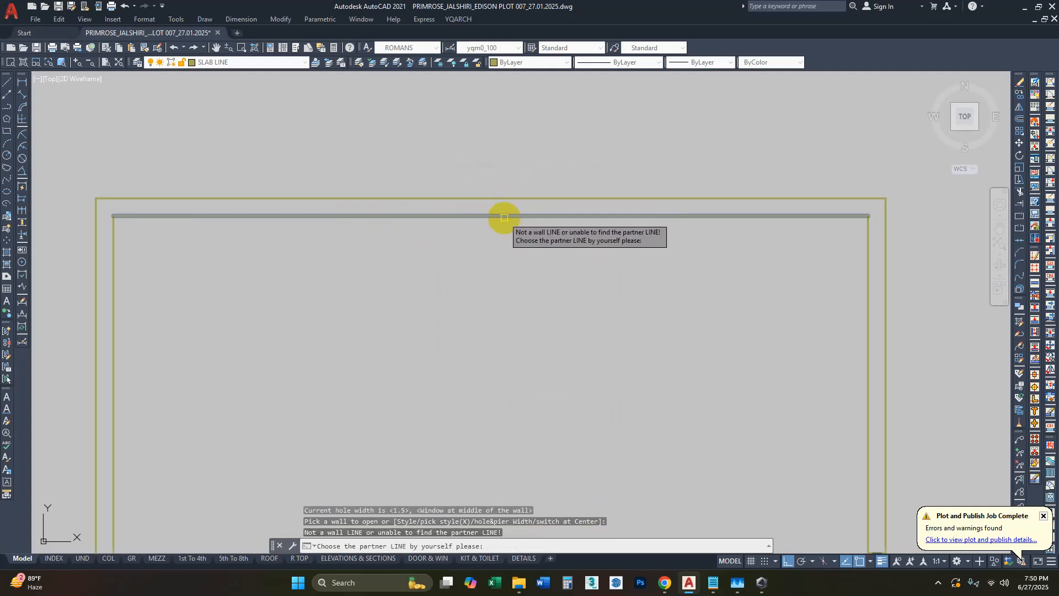
{"action": "left_click", "coordinate": [503, 217]}
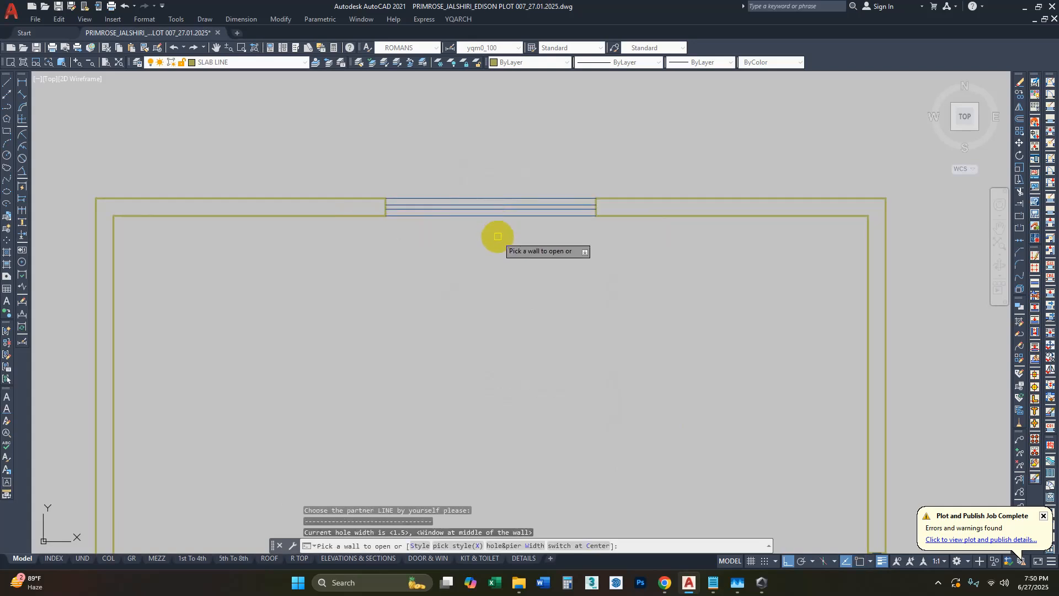
{"action": "scroll", "coordinate": [474, 219], "scroll_direction": "up", "scroll_amount": 2}
{"action": "scroll", "coordinate": [541, 232], "scroll_direction": "down", "scroll_amount": 5}
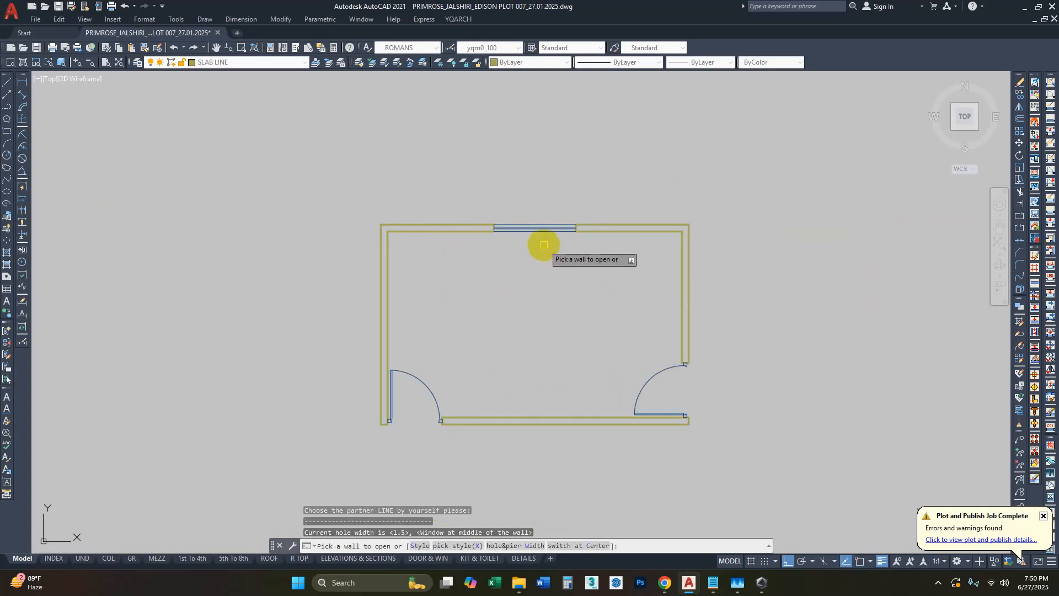
{"action": "key", "text": "Escape"}
{"action": "scroll", "coordinate": [600, 264], "scroll_direction": "up", "scroll_amount": 2}
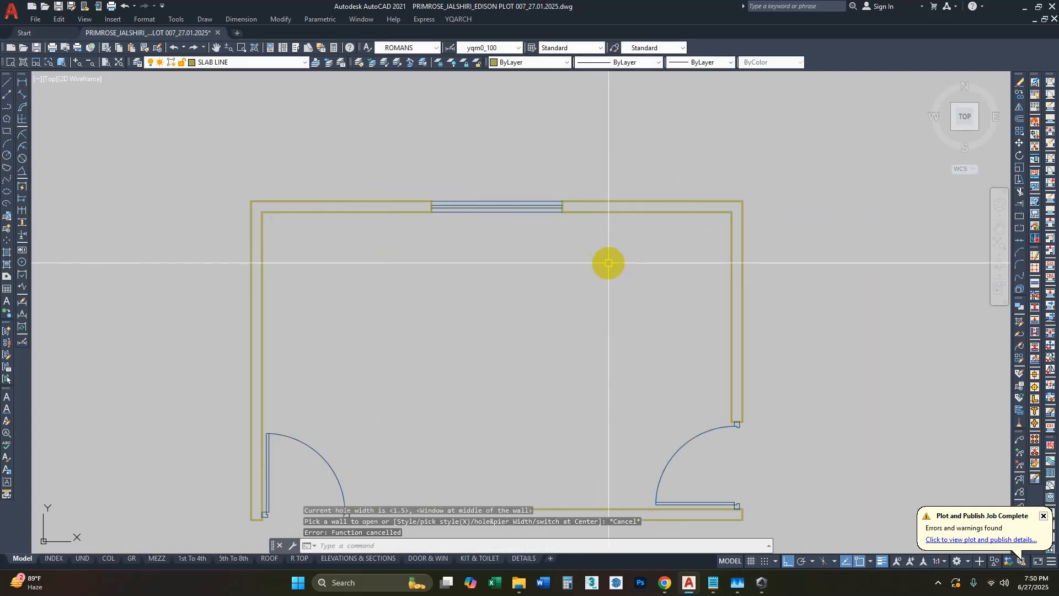
{"action": "scroll", "coordinate": [608, 263], "scroll_direction": "down", "scroll_amount": 2}
{"action": "scroll", "coordinate": [630, 248], "scroll_direction": "up", "scroll_amount": 2}
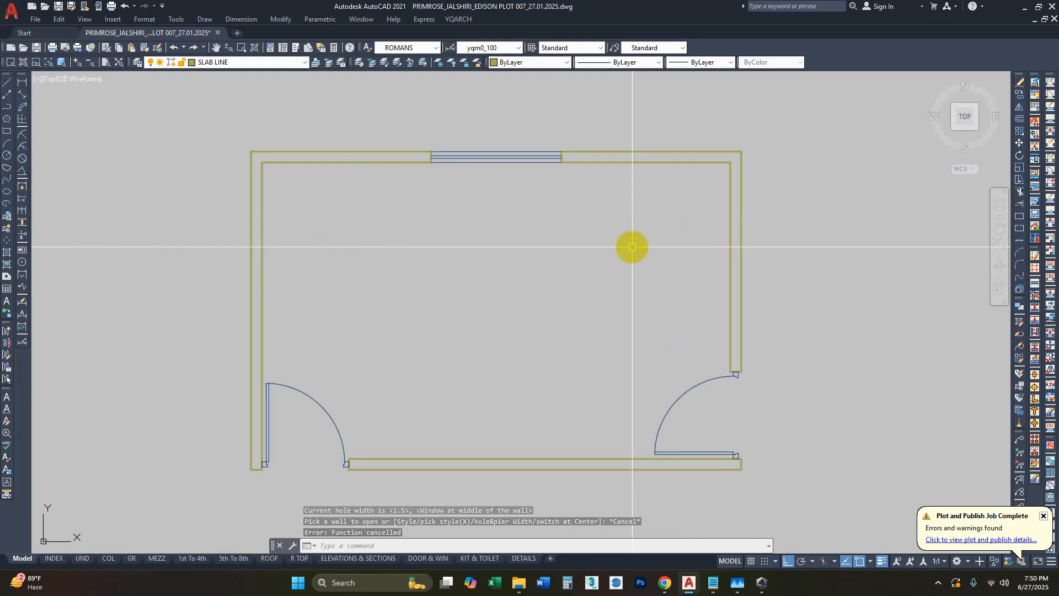
Step: Insert another window with the same settings at the middle of the left wall using the AW command
{"action": "key", "text": "Escape"}
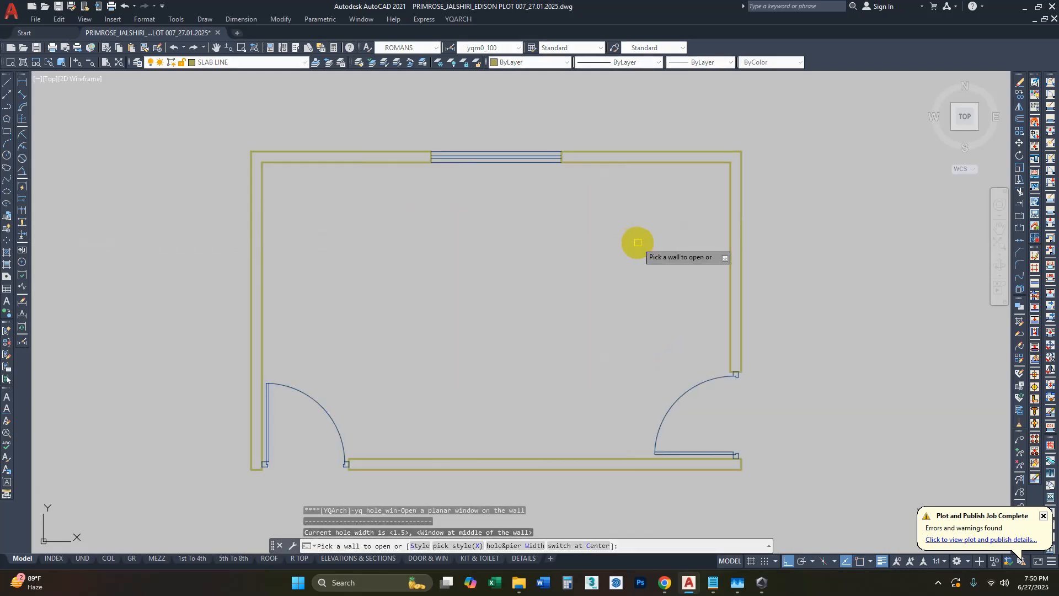
{"action": "type", "text": "aw"}
{"action": "key", "text": "Return"}
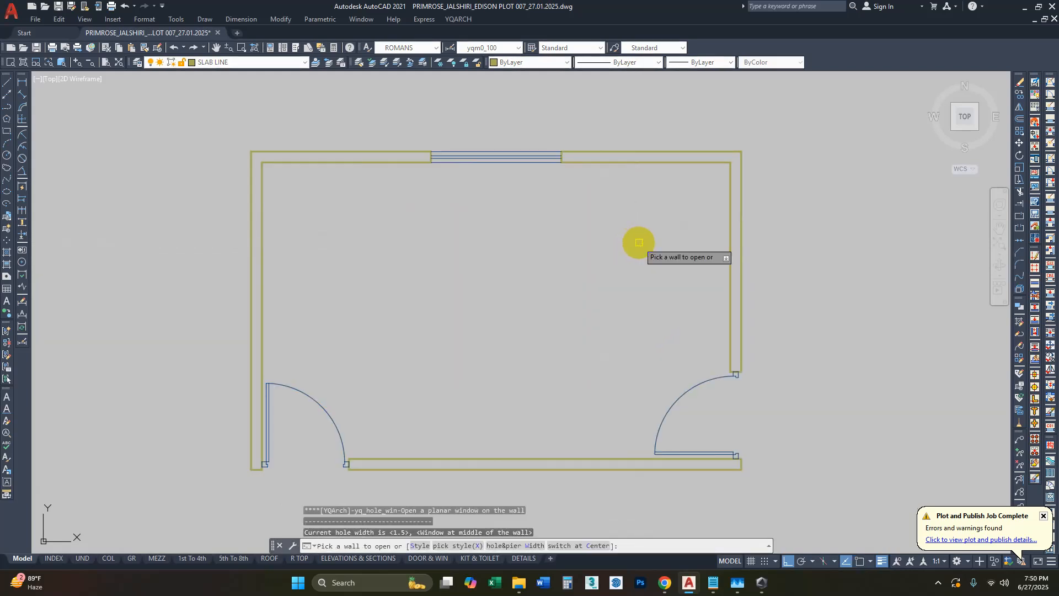
{"action": "left_click", "coordinate": [252, 234]}
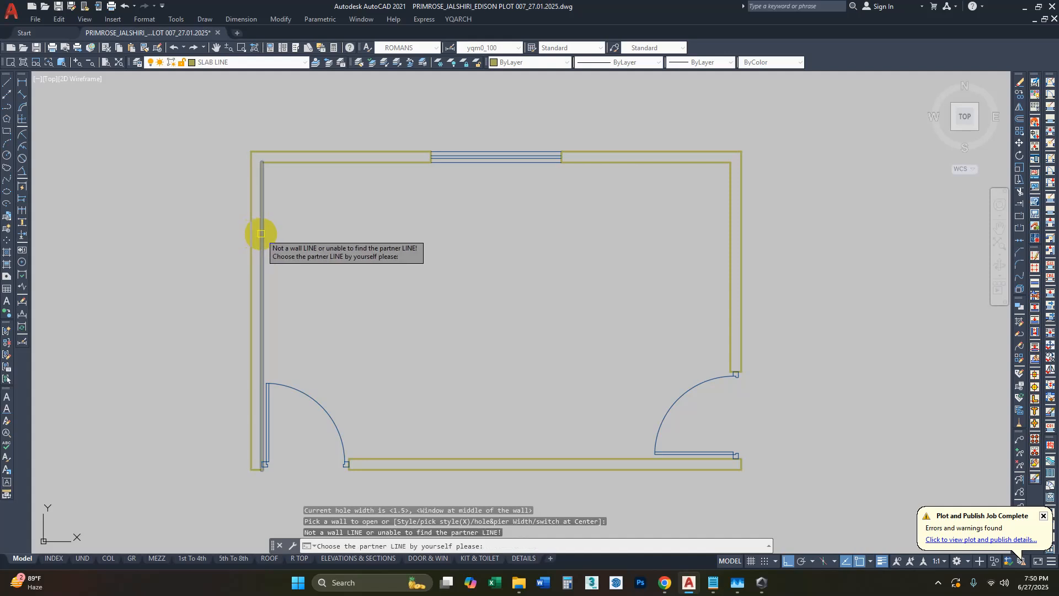
{"action": "left_click", "coordinate": [261, 233]}
{"action": "scroll", "coordinate": [245, 331], "scroll_direction": "up", "scroll_amount": 2}
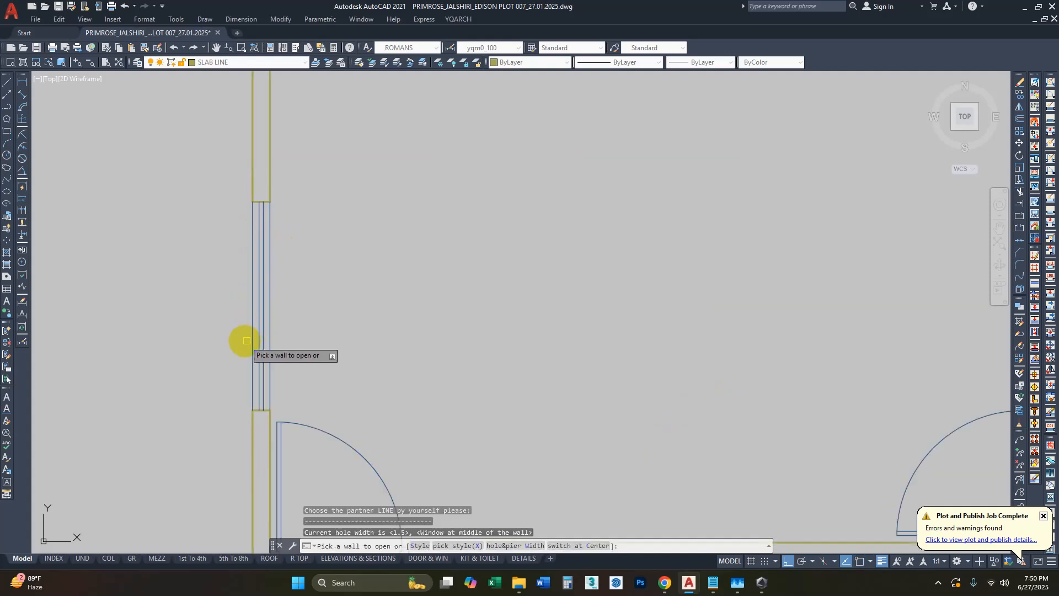
{"action": "scroll", "coordinate": [378, 237], "scroll_direction": "down", "scroll_amount": 3}
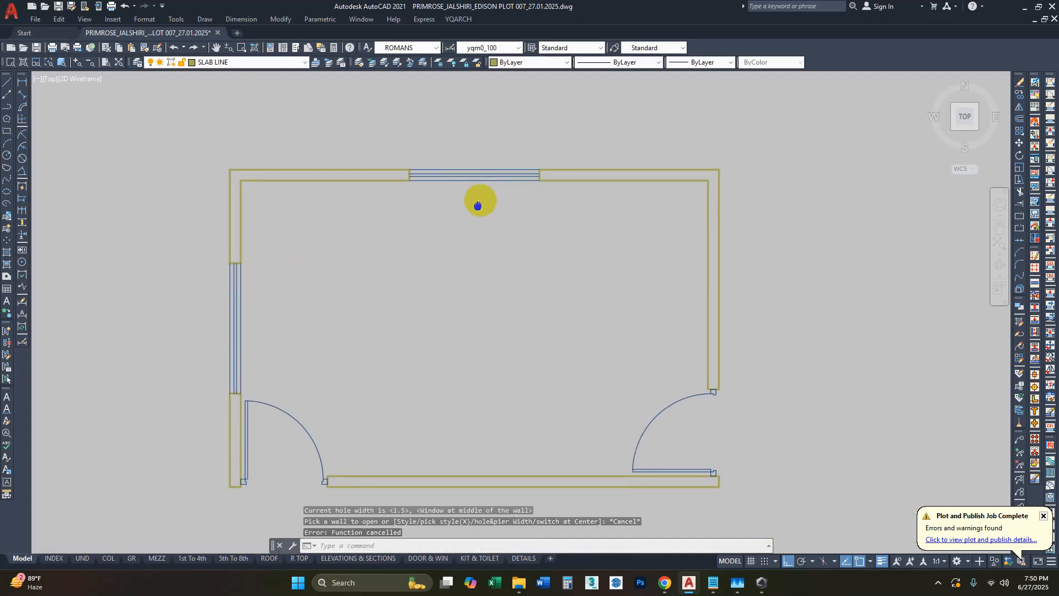
{"action": "key", "text": "Escape"}
Step: Stretch the top wall's window about 1.2 units to the left along the wall
{"action": "scroll", "coordinate": [437, 165], "scroll_direction": "up", "scroll_amount": 2}
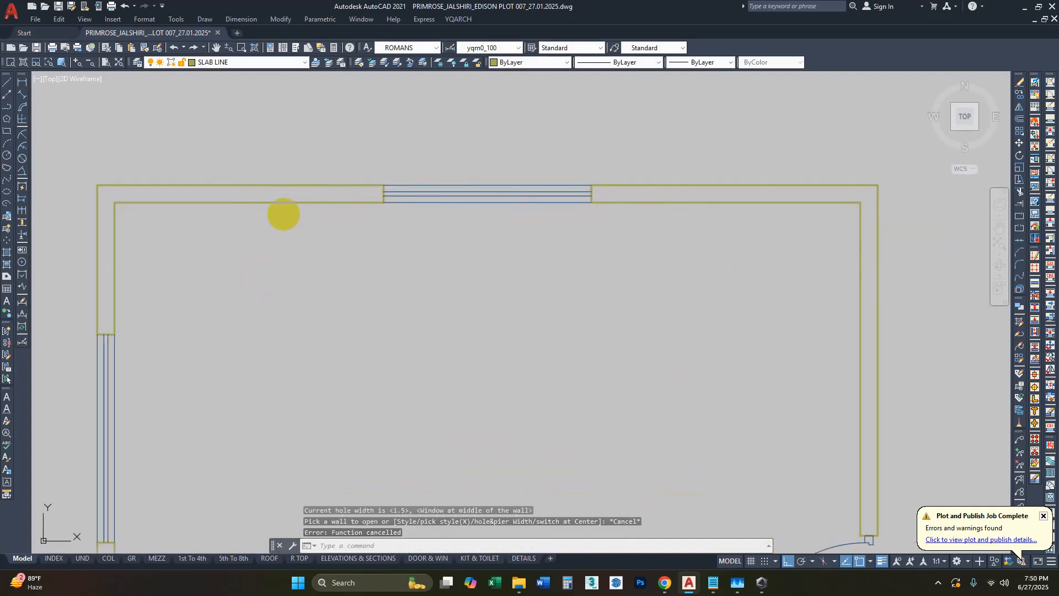
{"action": "middle_click_drag", "start_coordinate": [284, 215], "coordinate": [403, 215]}
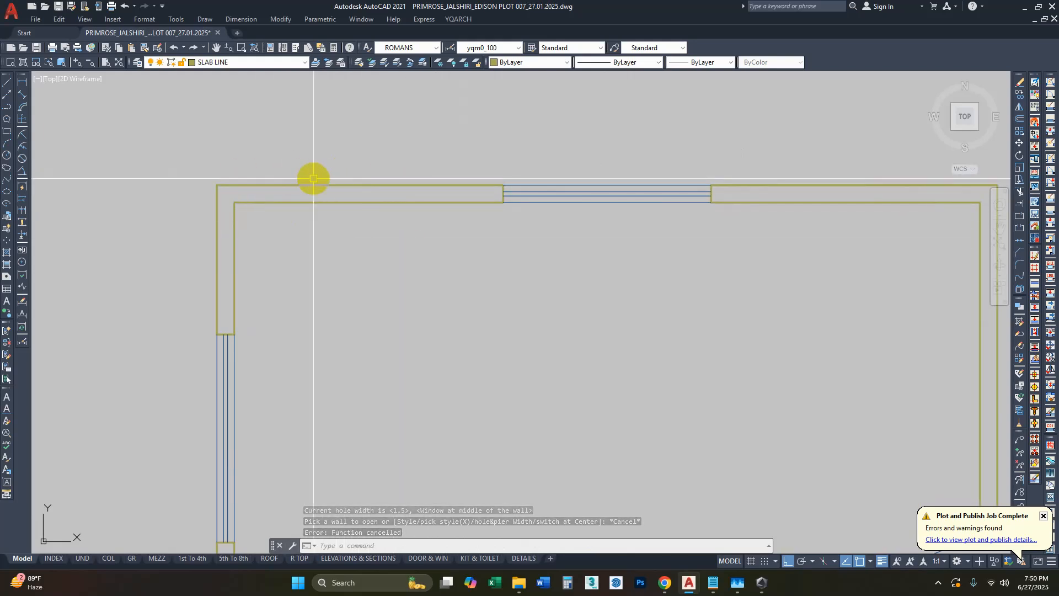
{"action": "key", "text": "Escape"}
{"action": "key", "text": "Escape"}
{"action": "type", "text": "s"}
{"action": "key", "text": "Return"}
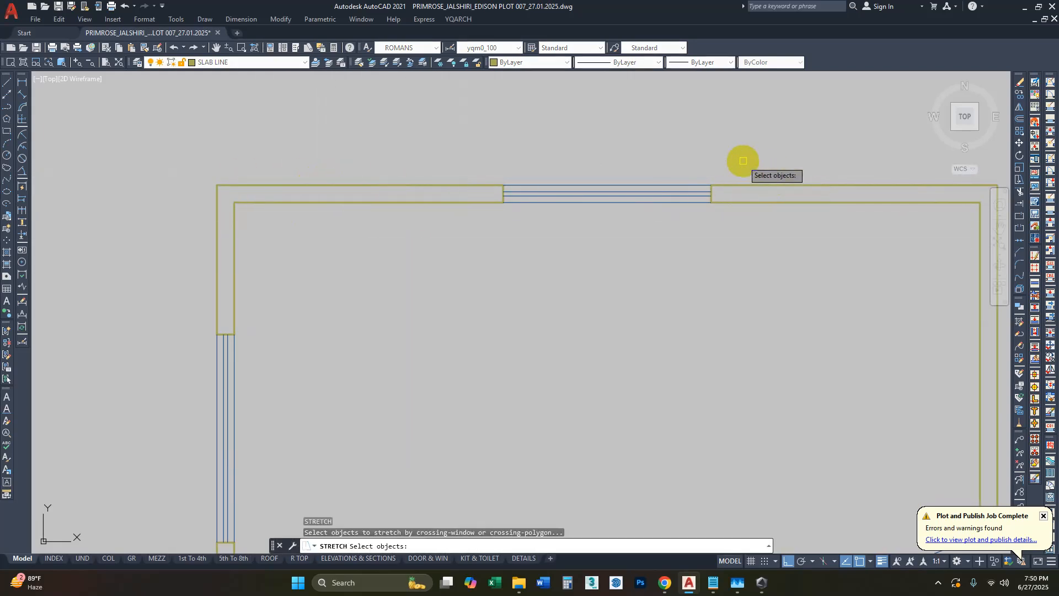
{"action": "left_click", "coordinate": [740, 161]}
{"action": "left_click", "coordinate": [480, 266]}
{"action": "key", "text": "Return"}
{"action": "left_click", "coordinate": [683, 255]}
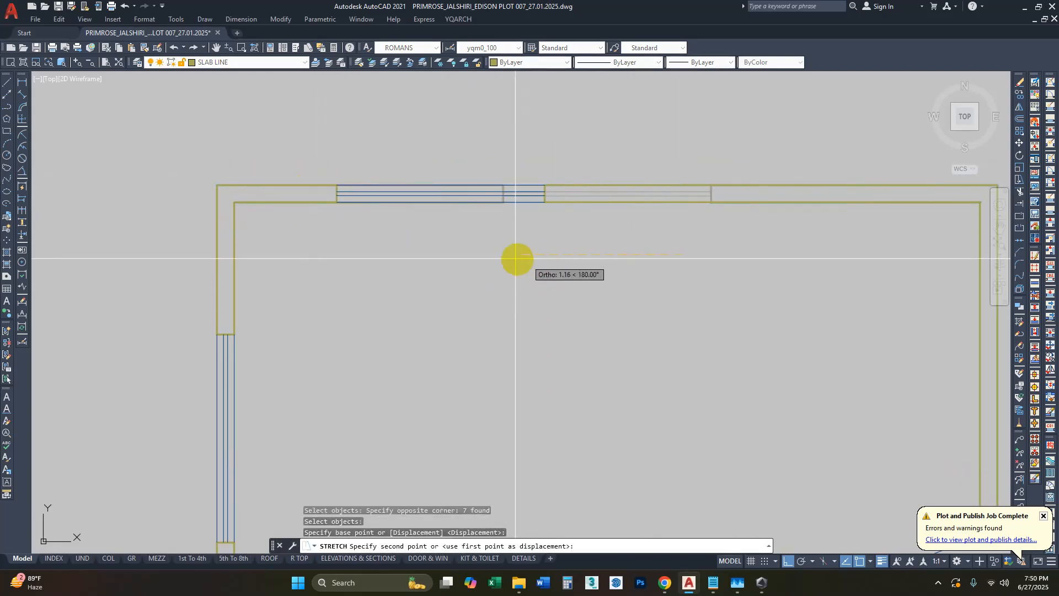
{"action": "left_click", "coordinate": [507, 260]}
Step: Stretch the top wall's window to the right along the wall, close to the room's upper-right corner
{"action": "scroll", "coordinate": [418, 227], "scroll_direction": "down", "scroll_amount": 2}
{"action": "key", "text": "Return"}
{"action": "left_click", "coordinate": [536, 176]}
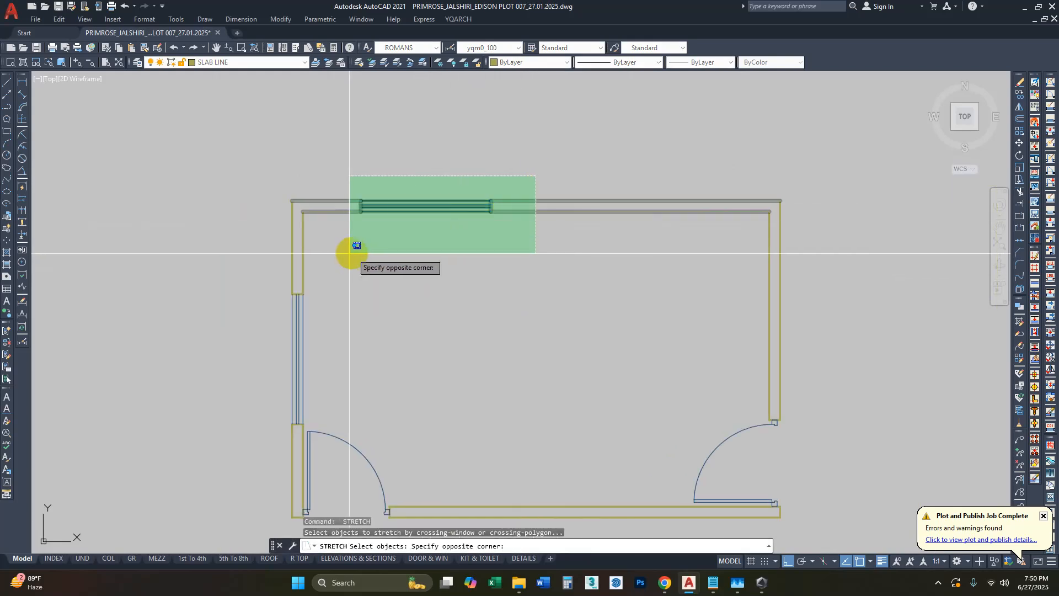
{"action": "left_click", "coordinate": [351, 243]}
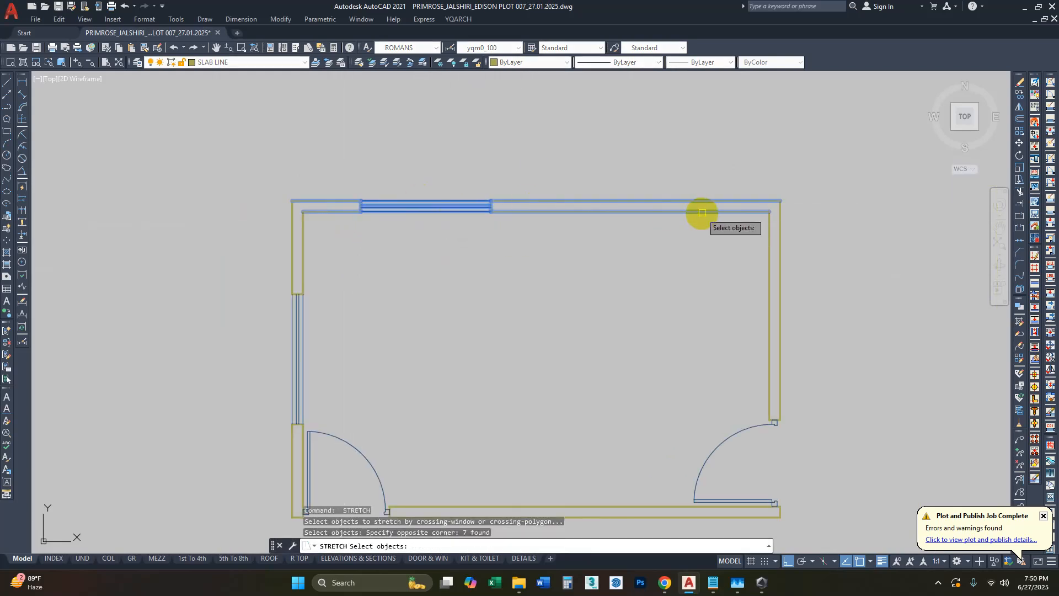
{"action": "key", "text": "Return"}
{"action": "left_click", "coordinate": [427, 253]}
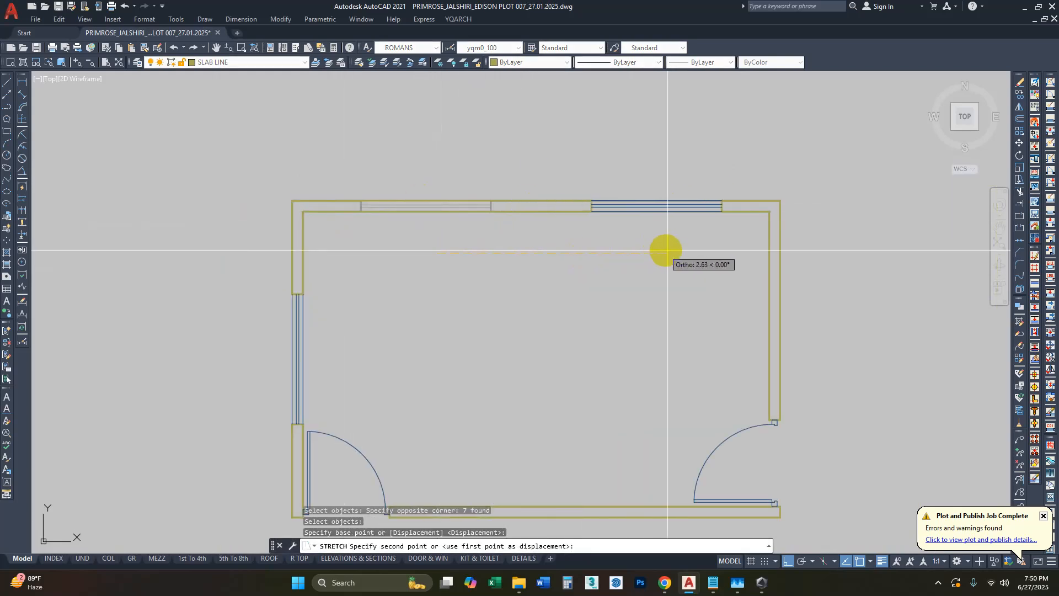
{"action": "left_click", "coordinate": [674, 248]}
{"action": "key", "text": "Escape"}
{"action": "key", "text": "Escape"}
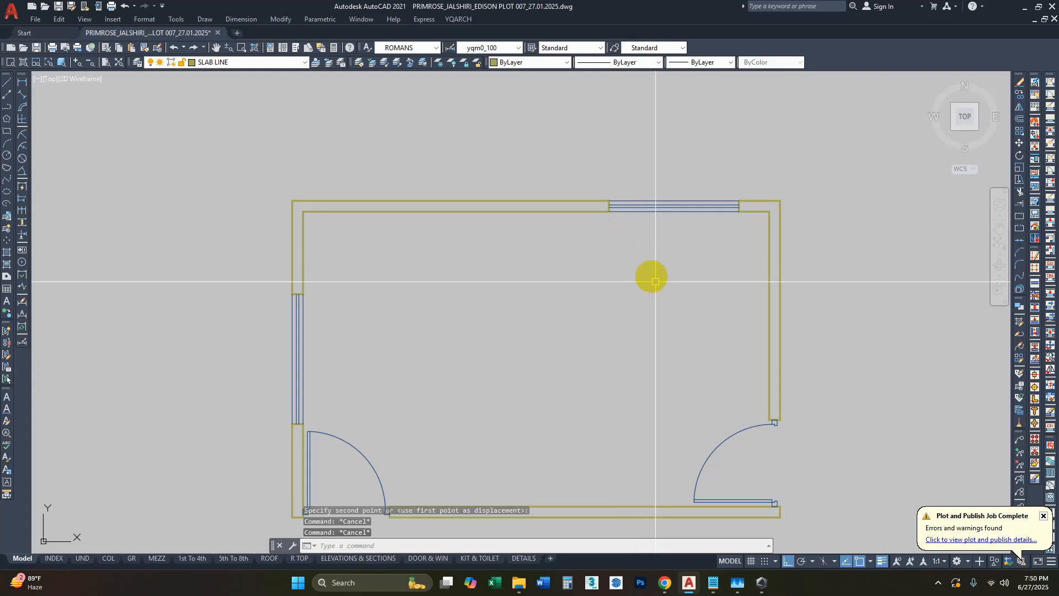
Step: Check the written list of YQArch topics for the tools that follow window creation, and return to the room plan
{"action": "middle_click_drag", "start_coordinate": [665, 293], "coordinate": [631, 268]}
{"action": "scroll", "coordinate": [629, 270], "scroll_direction": "down", "scroll_amount": 8}
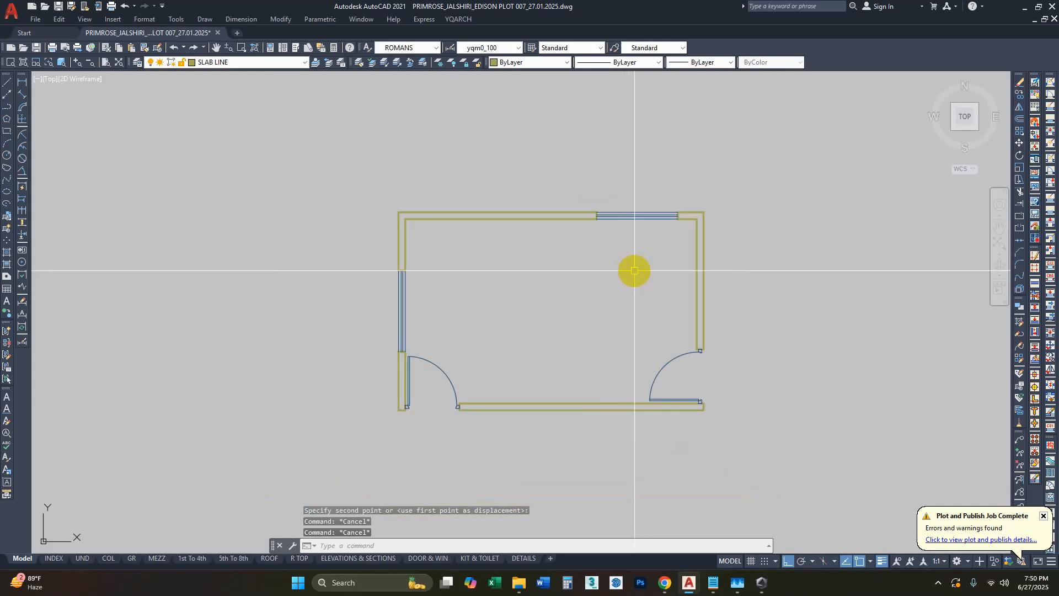
{"action": "scroll", "coordinate": [477, 212], "scroll_direction": "up", "scroll_amount": 3}
{"action": "scroll", "coordinate": [477, 212], "scroll_direction": "up", "scroll_amount": 4}
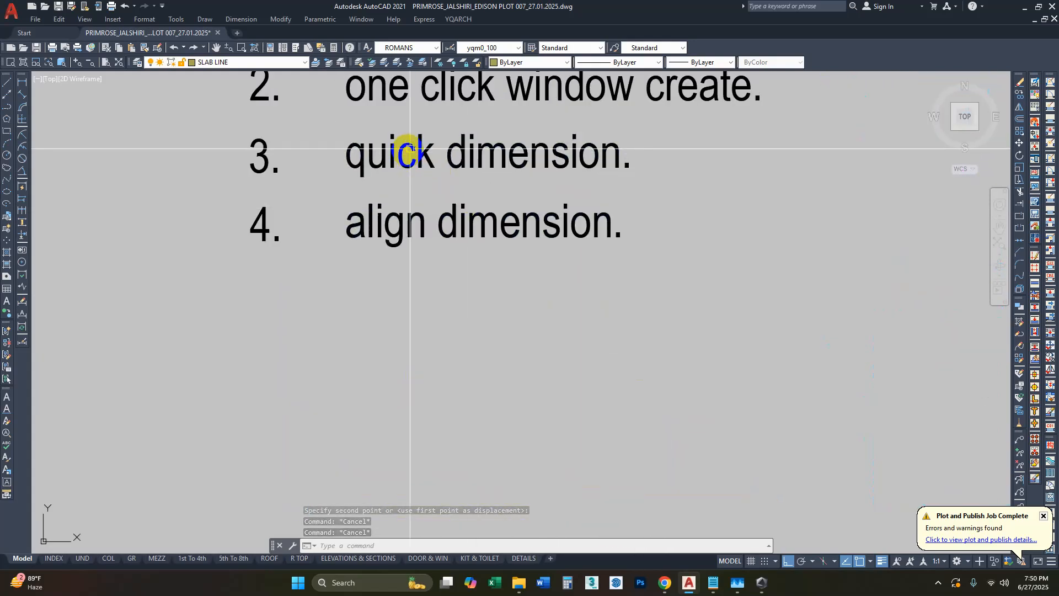
{"action": "scroll", "coordinate": [407, 148], "scroll_direction": "down", "scroll_amount": 5}
{"action": "scroll", "coordinate": [542, 265], "scroll_direction": "up", "scroll_amount": 6}
{"action": "scroll", "coordinate": [542, 265], "scroll_direction": "up", "scroll_amount": 2}
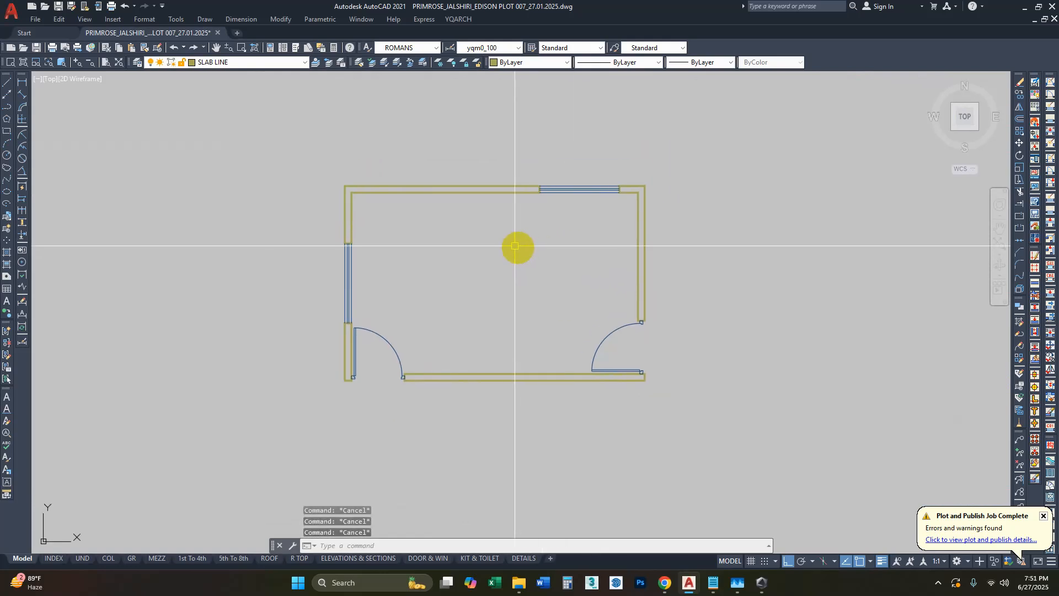
Step: Add a linear dimension outside the left wall from the room's lower-left corner to the window's lower end
{"action": "left_click", "coordinate": [22, 83]}
{"action": "scroll", "coordinate": [371, 286], "scroll_direction": "up", "scroll_amount": 2}
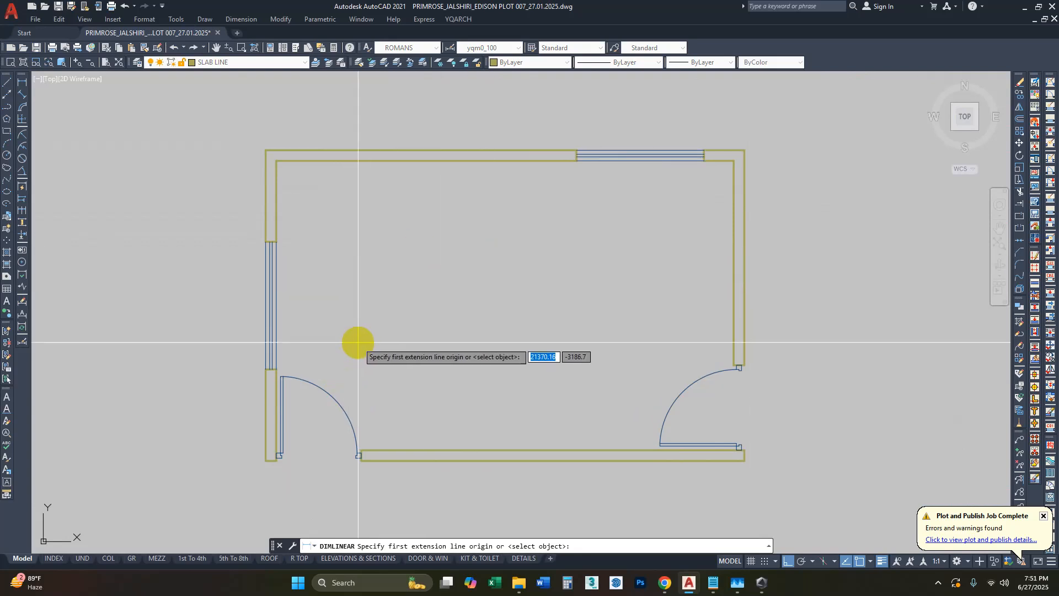
{"action": "left_click", "coordinate": [268, 457]}
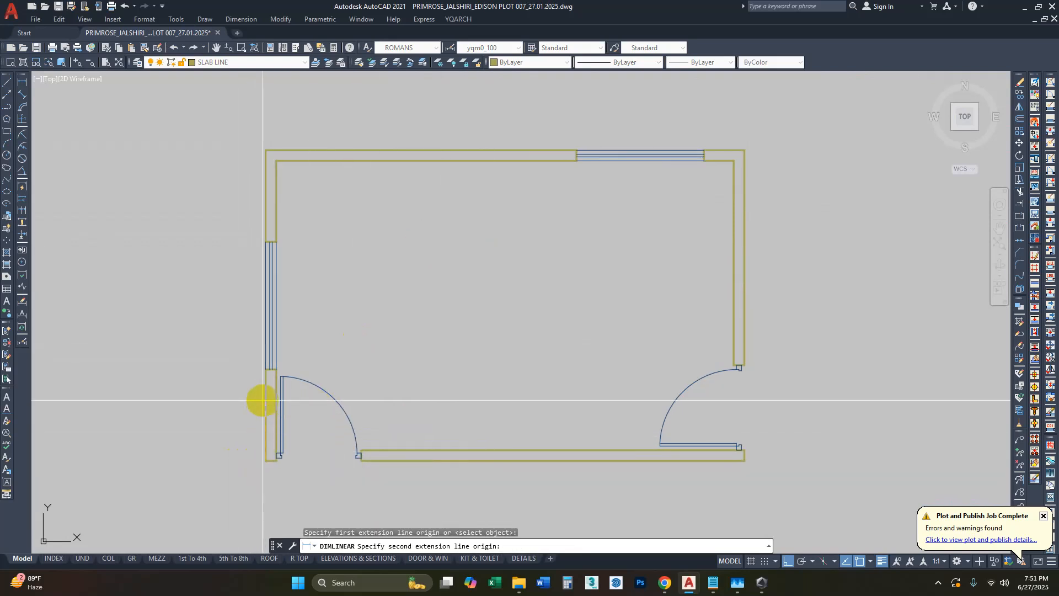
{"action": "left_click", "coordinate": [267, 370]}
{"action": "left_click", "coordinate": [249, 381]}
Step: Continue the left wall's dimension chain to the window's upper end and up to the room's upper-left corner
{"action": "left_click", "coordinate": [239, 368]}
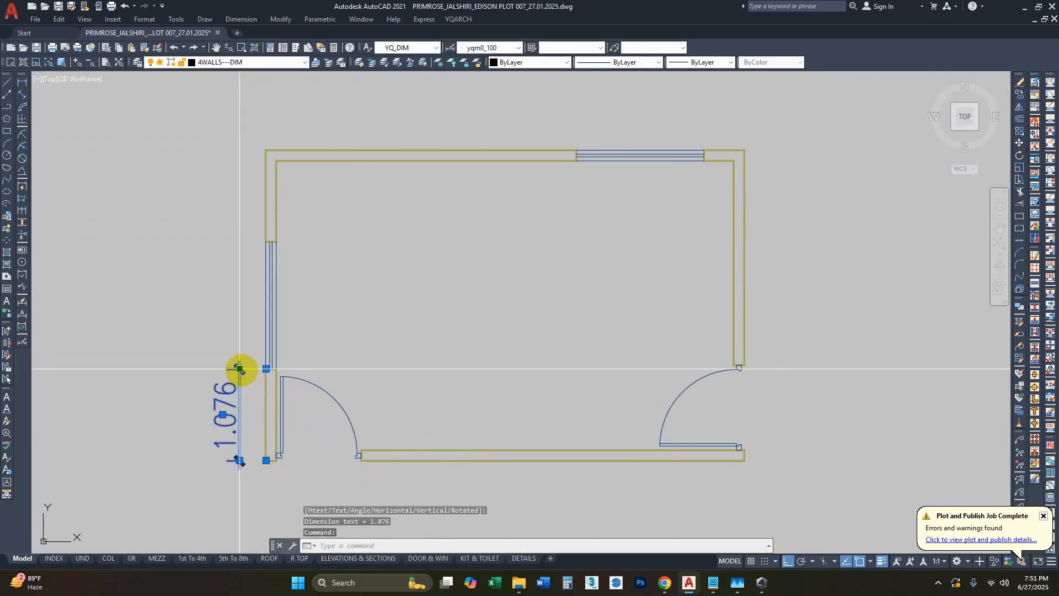
{"action": "mouse_move", "coordinate": [239, 369]}
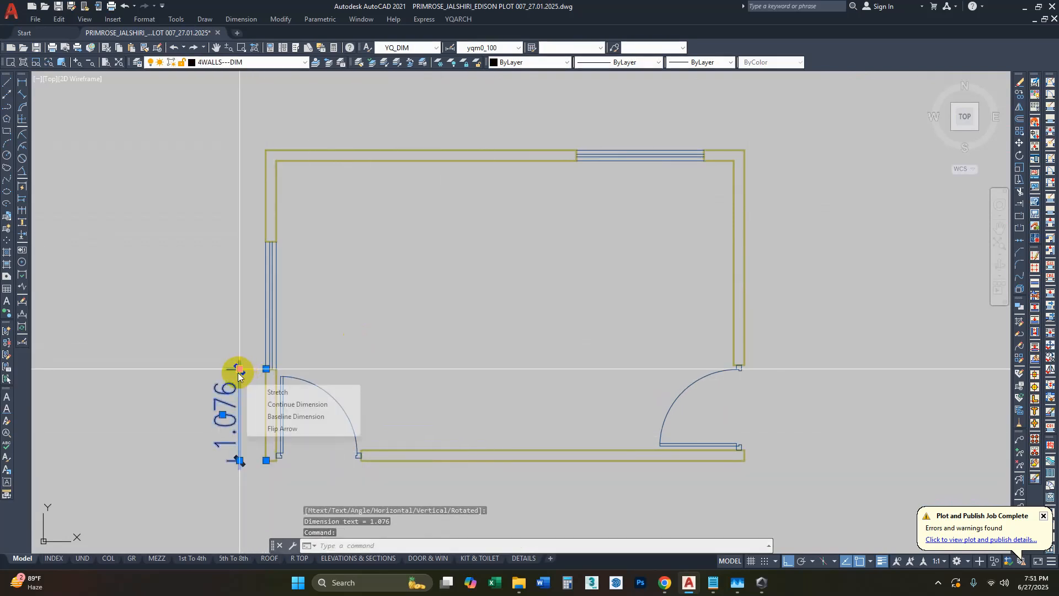
{"action": "left_click", "coordinate": [283, 406]}
{"action": "left_click", "coordinate": [267, 241]}
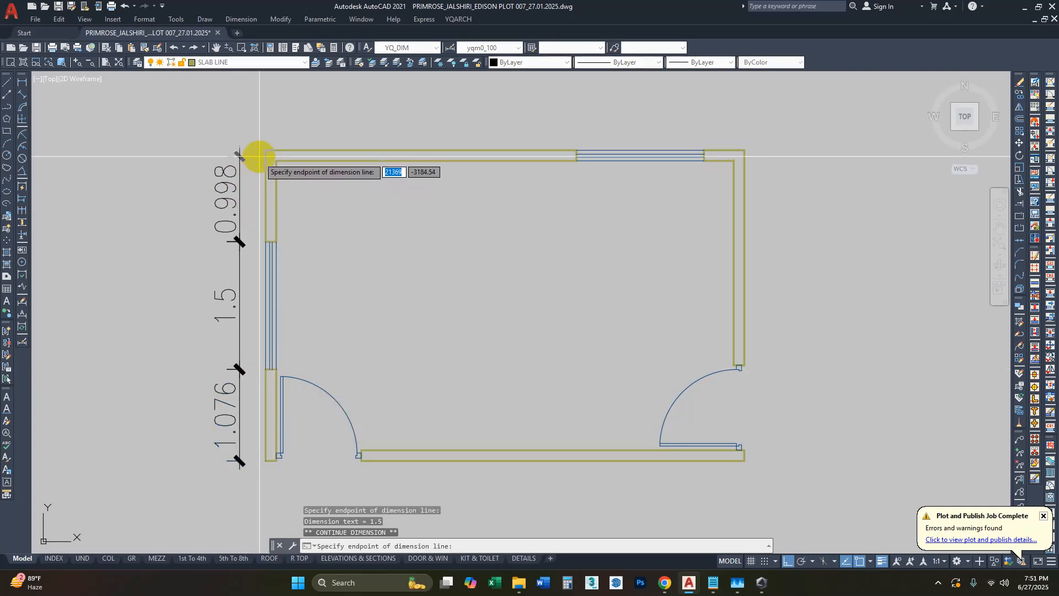
{"action": "left_click", "coordinate": [276, 150]}
{"action": "key", "text": "Escape"}
{"action": "key", "text": "Escape"}
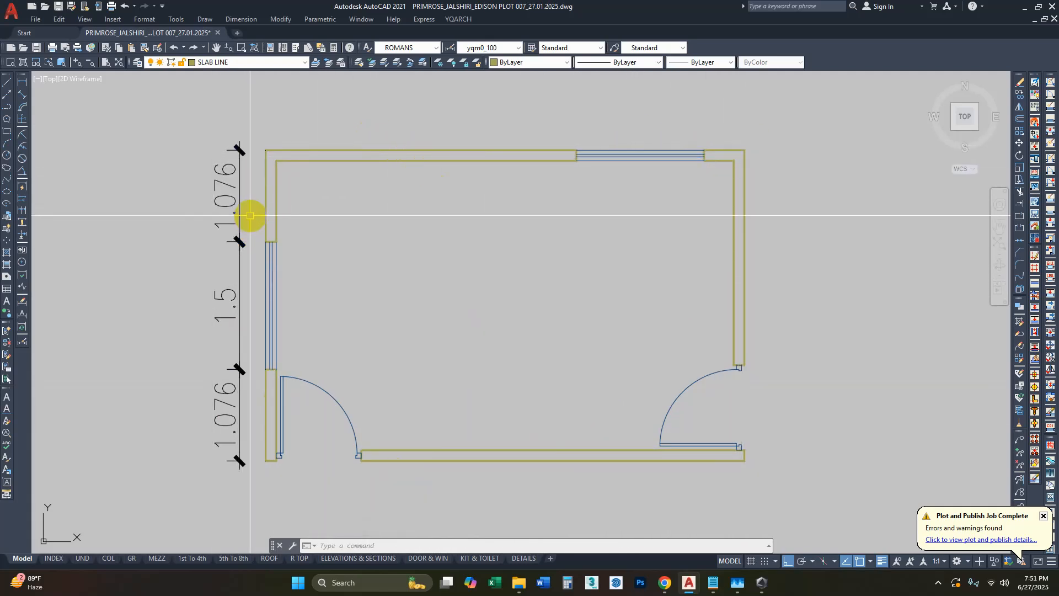
{"action": "key", "text": "Escape"}
{"action": "key", "text": "Escape"}
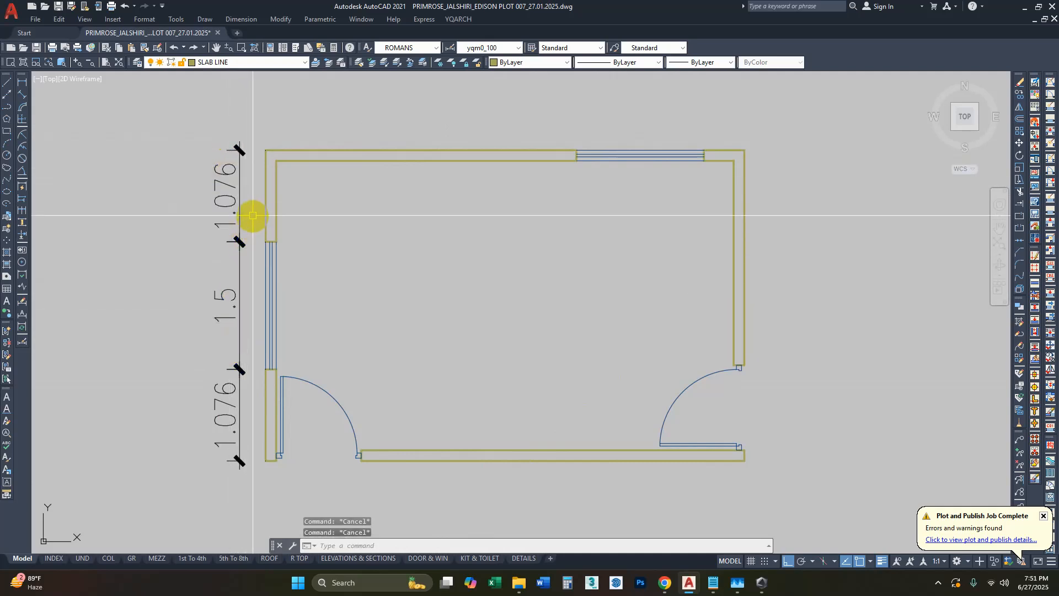
Step: Delete the three chained dimensions outside the left wall
{"action": "left_click", "coordinate": [253, 216]}
{"action": "left_click", "coordinate": [223, 398]}
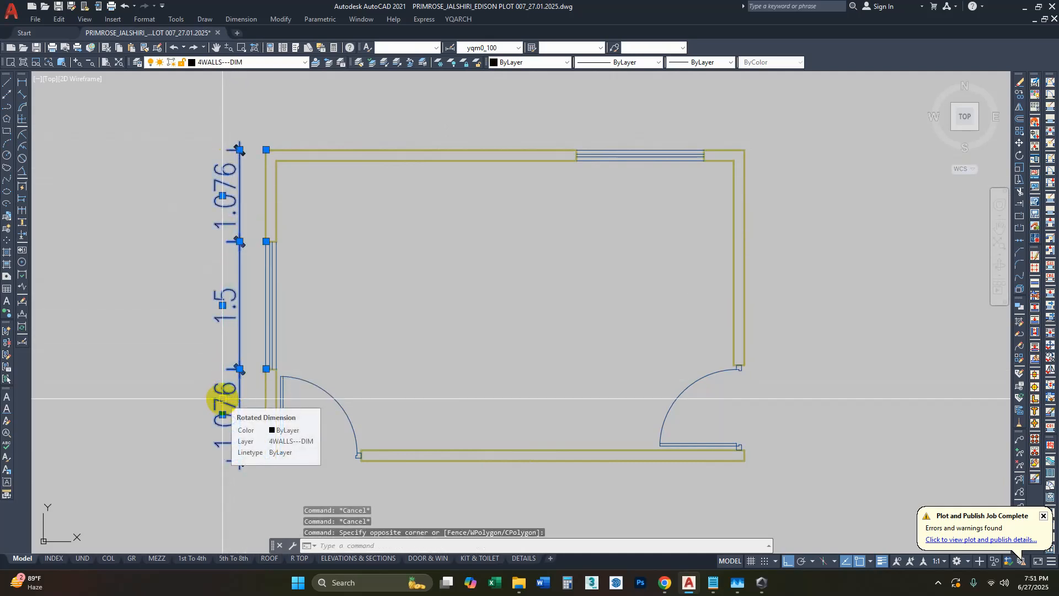
{"action": "key", "text": "Delete"}
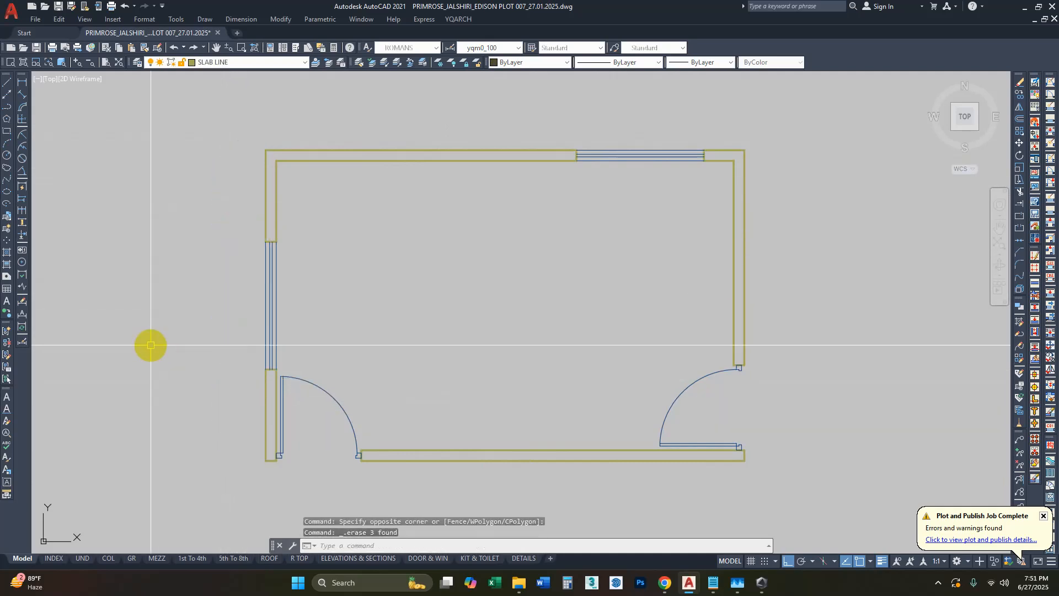
{"action": "middle_click_drag", "start_coordinate": [350, 282], "coordinate": [326, 277]}
{"action": "key", "text": "Escape"}
{"action": "key", "text": "Escape"}
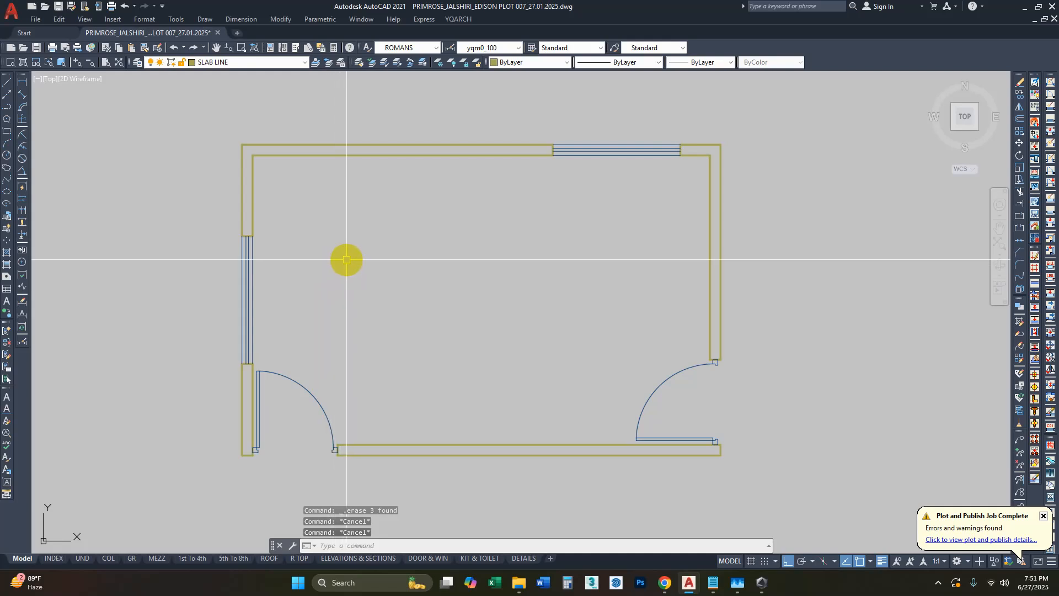
Step: Dimension the whole room automatically with the DDZ closed-space command, using a point inside the room
{"action": "type", "text": "dd"}
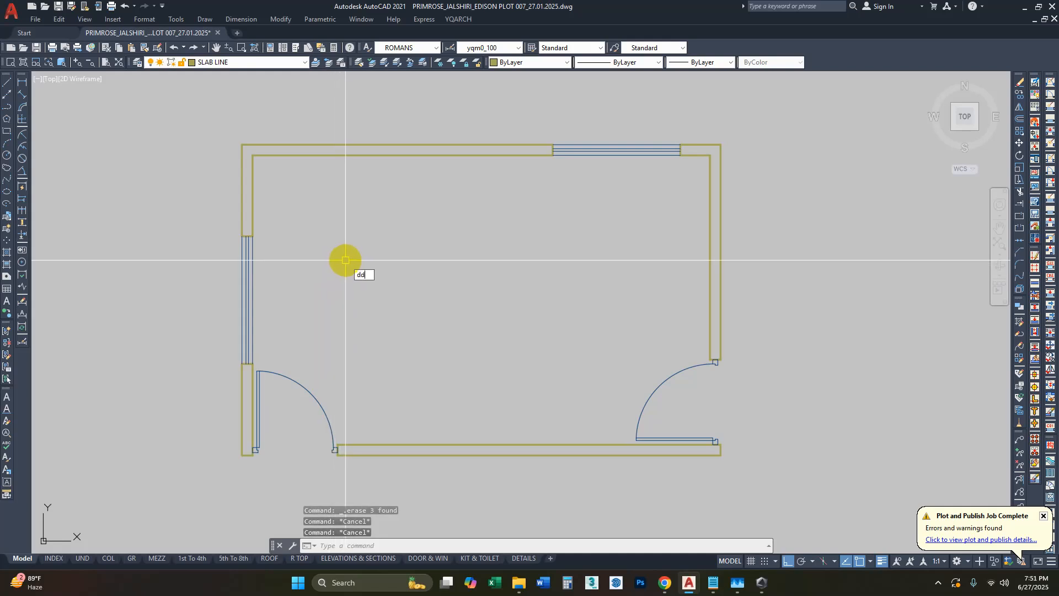
{"action": "type", "text": "z"}
{"action": "key", "text": "Return"}
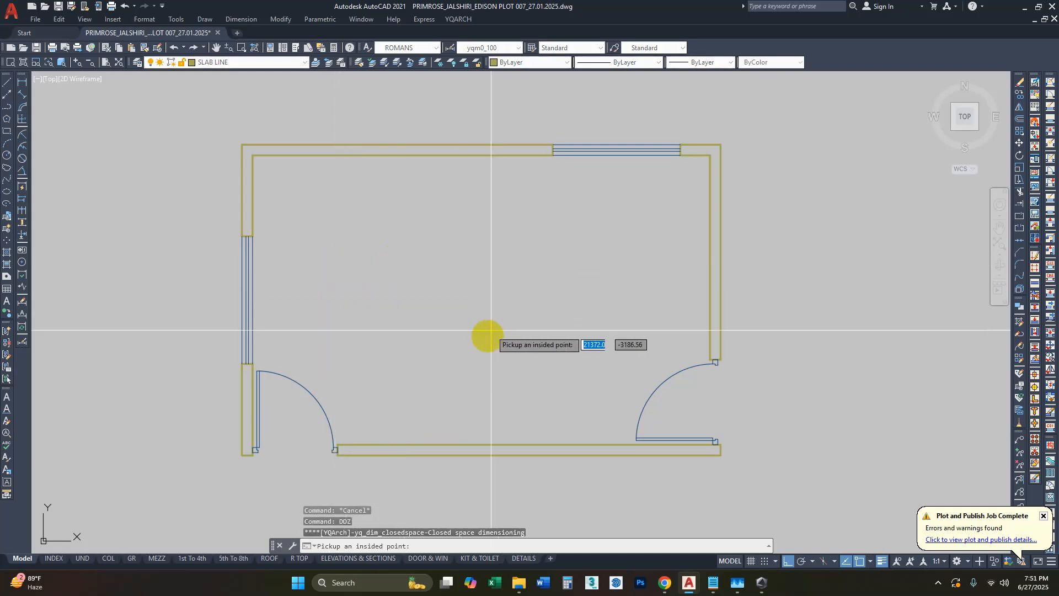
{"action": "left_click", "coordinate": [431, 274]}
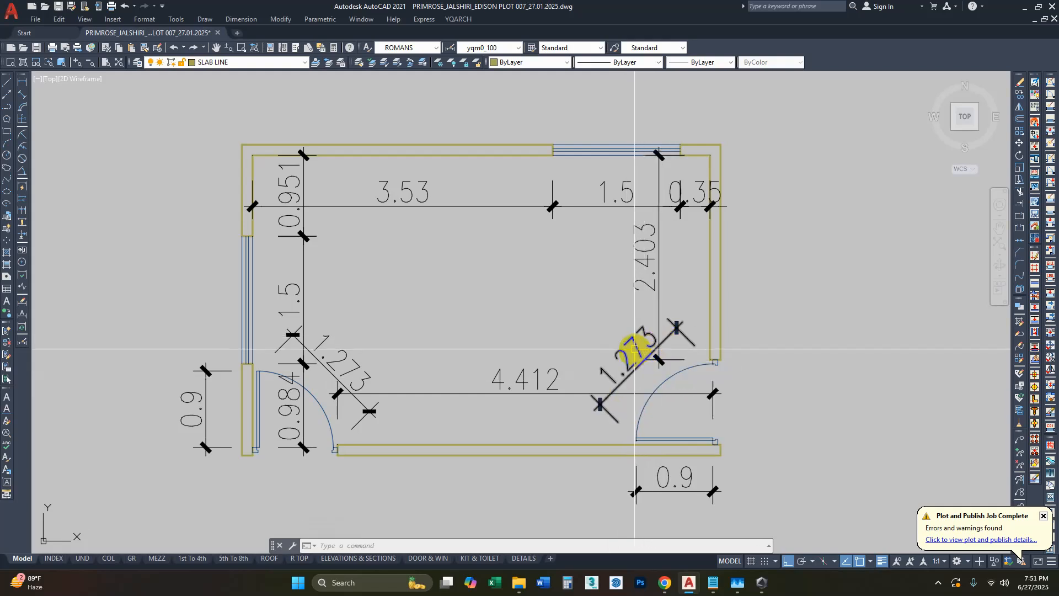
Step: Copy the 7973 [26'-2"] dimension from beside the ground floor plan to the empty space right of the room
{"action": "scroll", "coordinate": [425, 265], "scroll_direction": "down", "scroll_amount": 10}
{"action": "key", "text": "Escape"}
{"action": "key", "text": "Escape"}
{"action": "scroll", "coordinate": [423, 293], "scroll_direction": "up", "scroll_amount": 10}
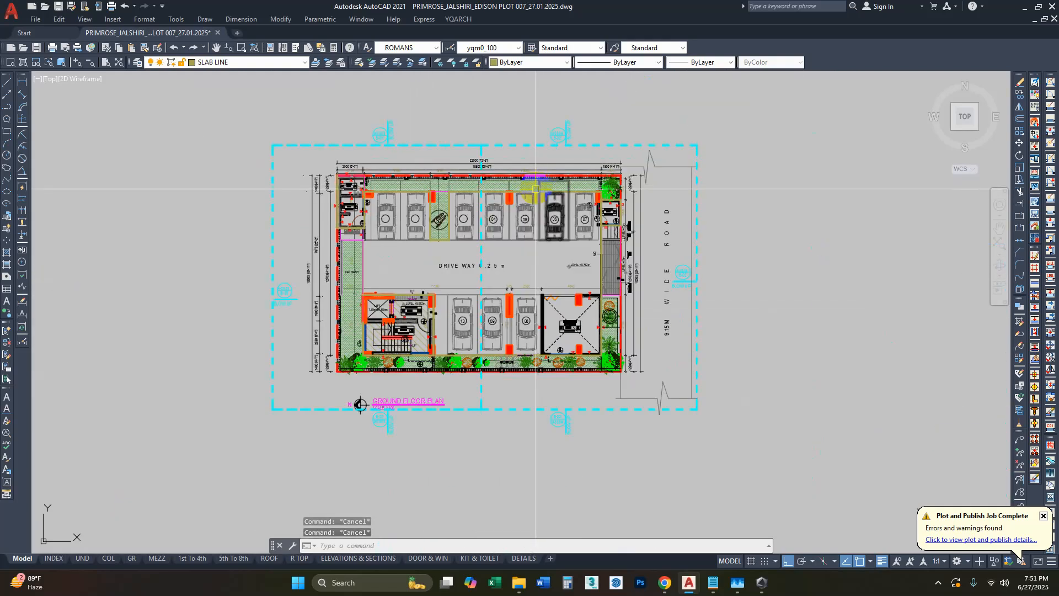
{"action": "scroll", "coordinate": [170, 248], "scroll_direction": "up", "scroll_amount": 2}
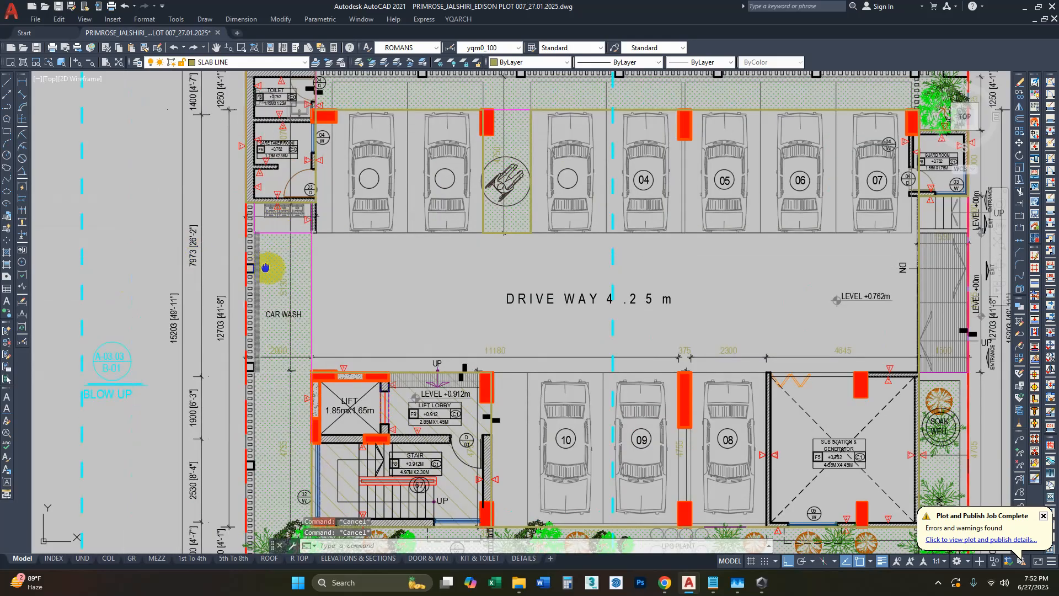
{"action": "scroll", "coordinate": [286, 270], "scroll_direction": "up", "scroll_amount": 5}
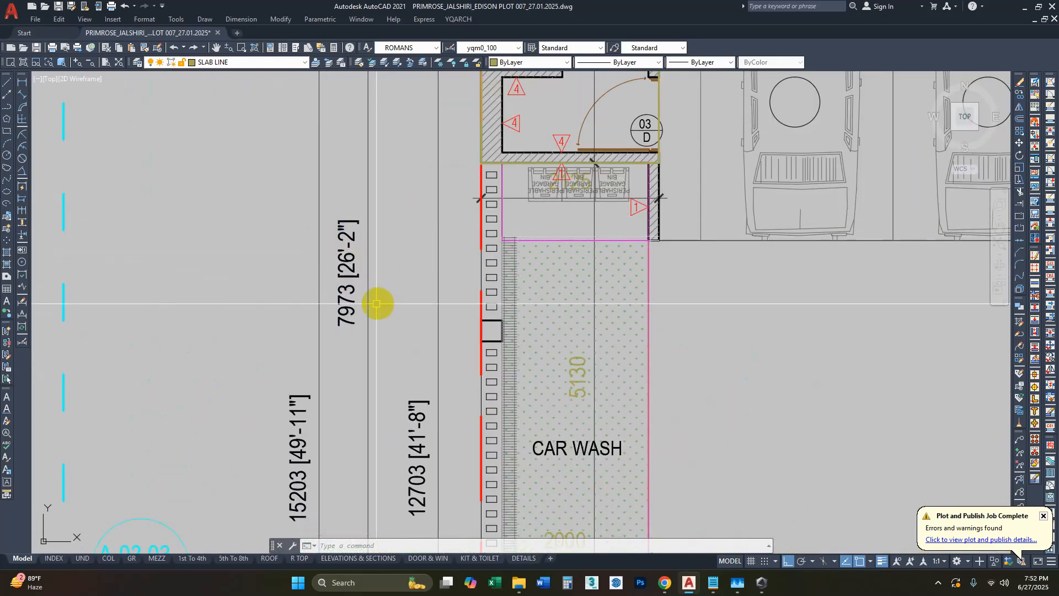
{"action": "left_click", "coordinate": [369, 258]}
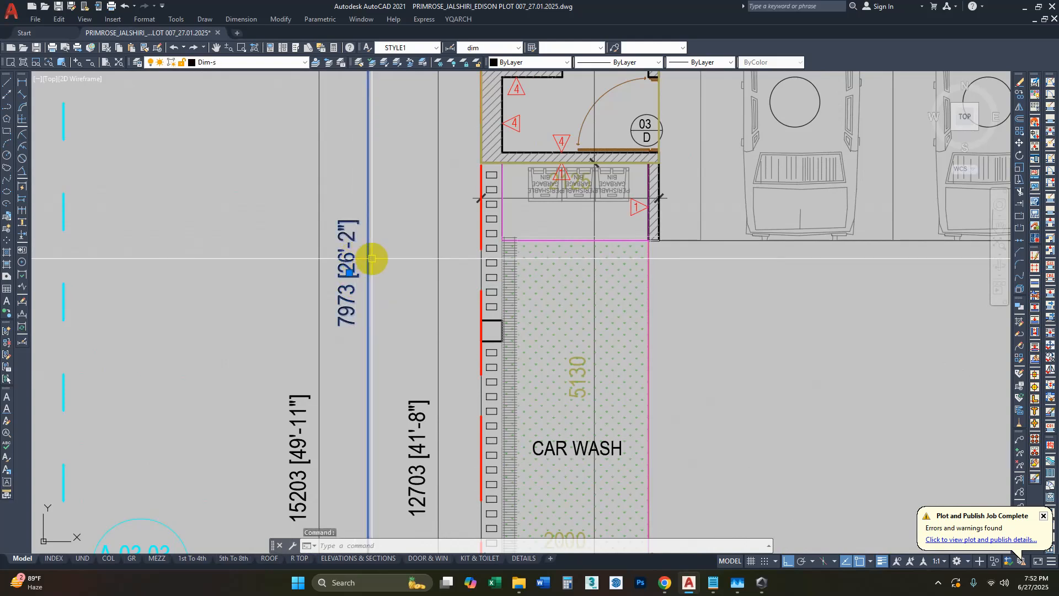
{"action": "type", "text": "o"}
{"action": "key", "text": "Return"}
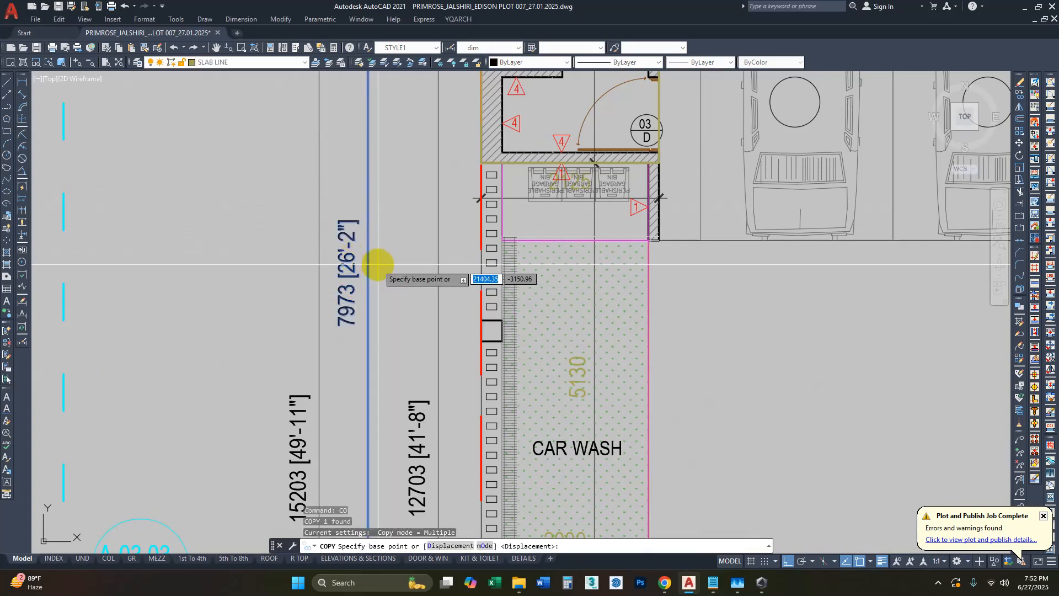
{"action": "left_click", "coordinate": [382, 277]}
{"action": "scroll", "coordinate": [385, 279], "scroll_direction": "down", "scroll_amount": 6}
{"action": "scroll", "coordinate": [265, 400], "scroll_direction": "up", "scroll_amount": 9}
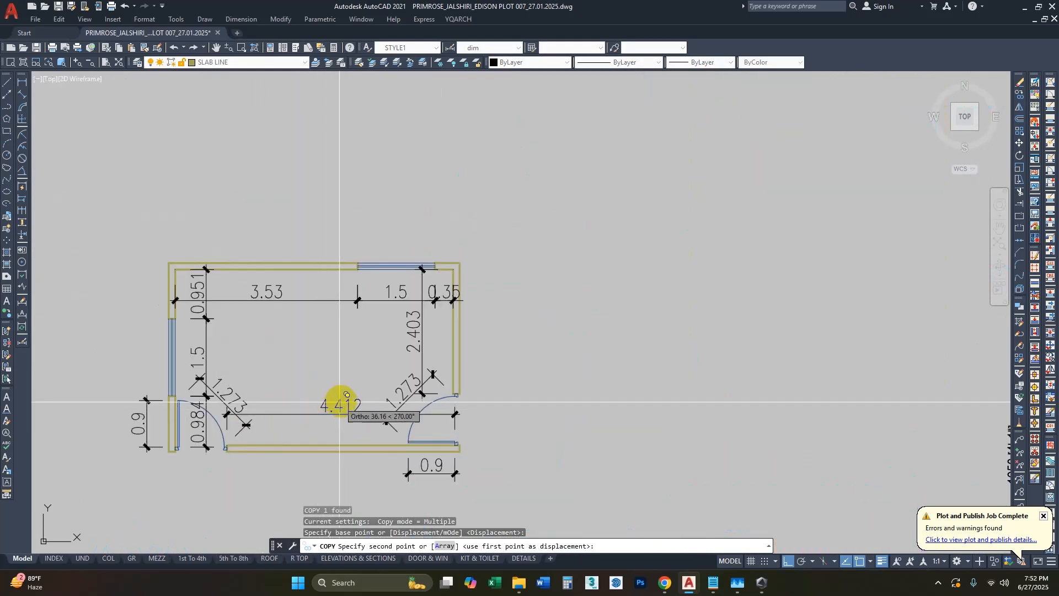
{"action": "left_click", "coordinate": [626, 359]}
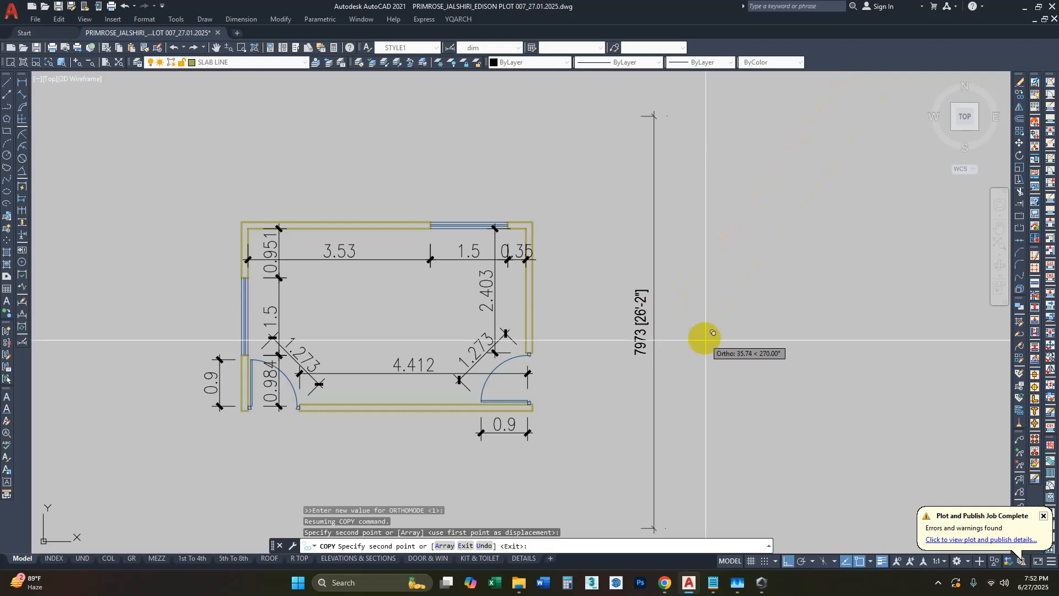
{"action": "key", "text": "Escape"}
Step: Match the copied dimension's properties onto the room's top row, right-hand vertical dimension and the upper two dimensions along the left wall
{"action": "type", "text": "ma"}
{"action": "key", "text": "Return"}
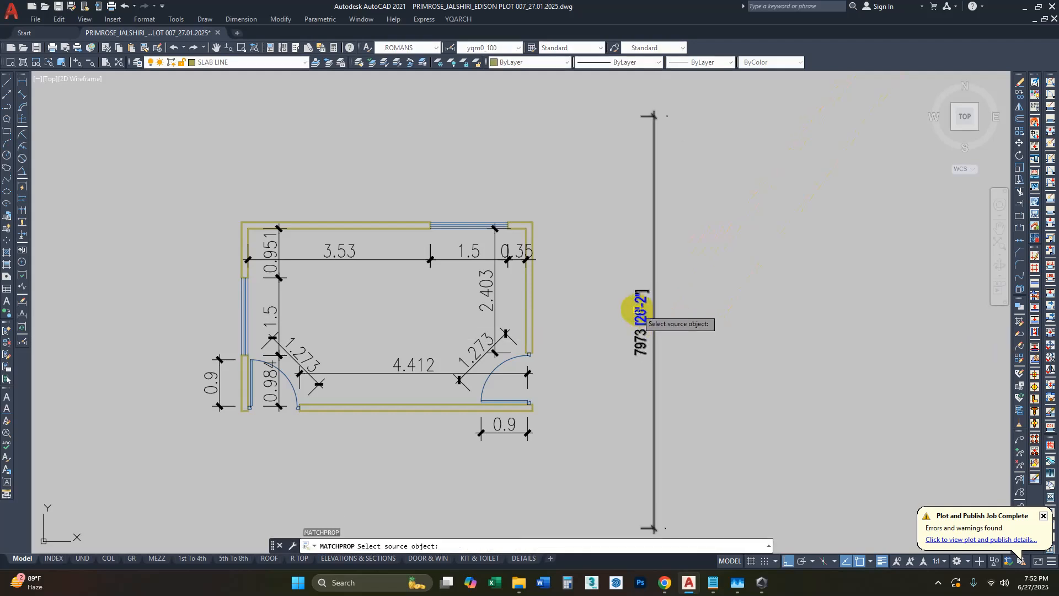
{"action": "left_click", "coordinate": [654, 328]}
{"action": "left_click", "coordinate": [508, 265]}
{"action": "scroll", "coordinate": [508, 265], "scroll_direction": "up", "scroll_amount": 2}
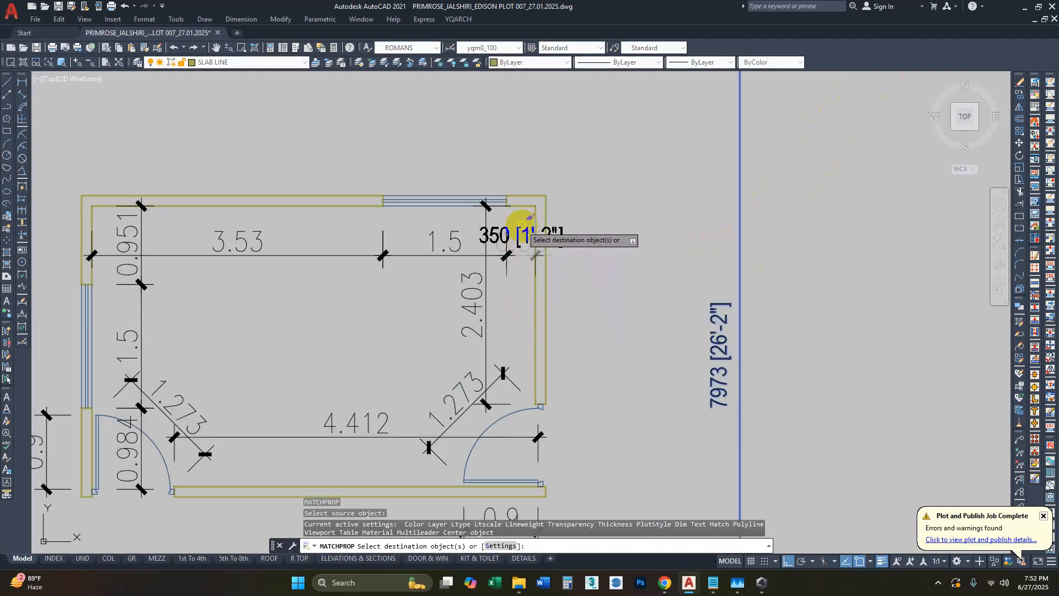
{"action": "left_click", "coordinate": [503, 212]}
{"action": "left_click", "coordinate": [111, 303]}
{"action": "scroll", "coordinate": [197, 320], "scroll_direction": "down", "scroll_amount": 2}
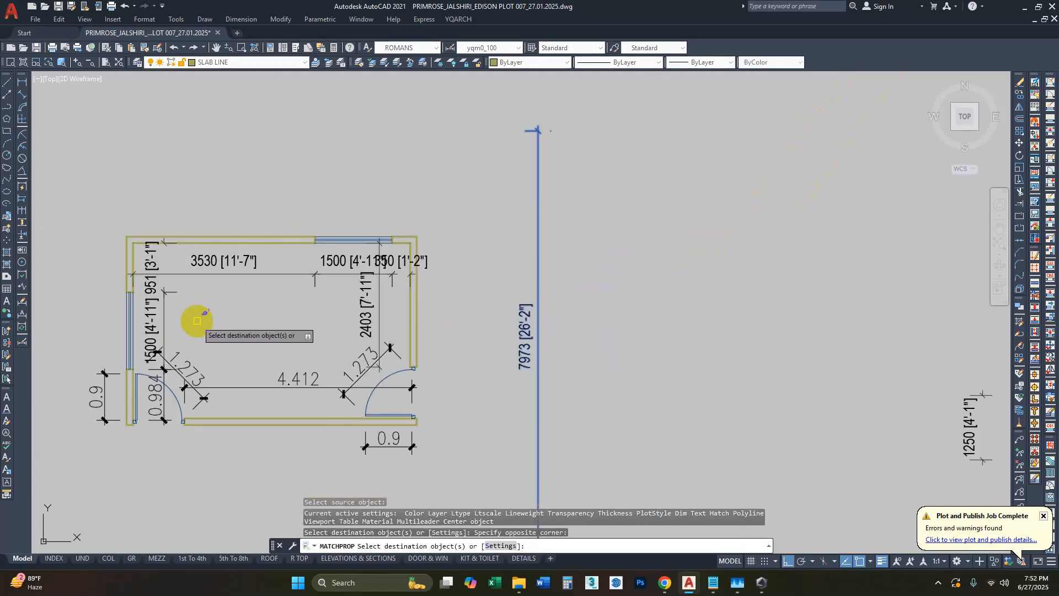
Step: Match the same properties onto the lowest dimension along the left wall and the long horizontal one above the bottom wall
{"action": "scroll", "coordinate": [196, 320], "scroll_direction": "up", "scroll_amount": 2}
{"action": "left_click", "coordinate": [272, 334]}
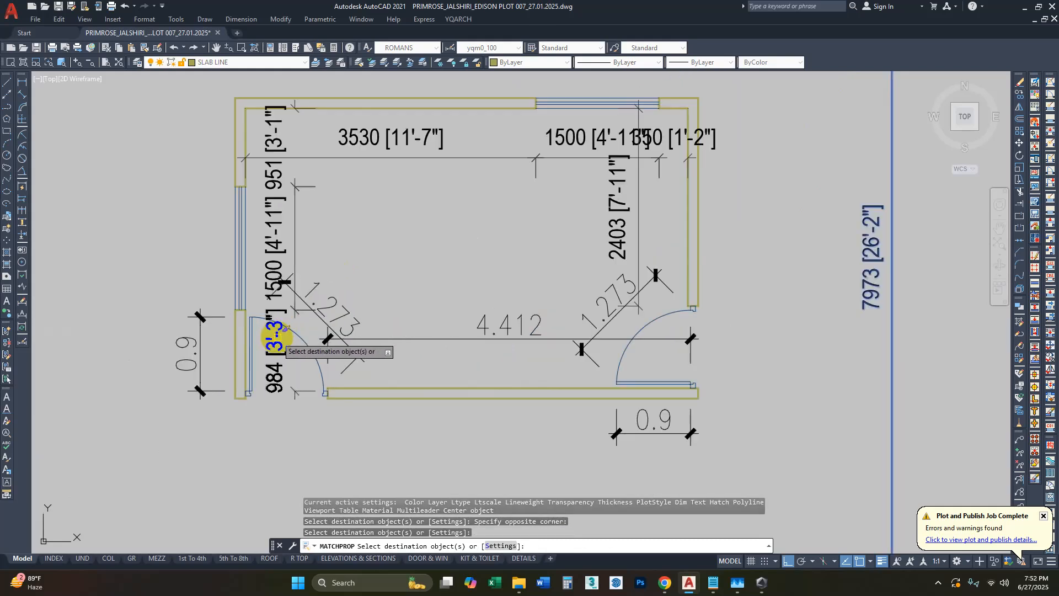
{"action": "left_click", "coordinate": [521, 320]}
{"action": "key", "text": "Escape"}
{"action": "key", "text": "Escape"}
Step: Delete the two diagonal dimensions across the door swings
{"action": "left_click", "coordinate": [614, 319]}
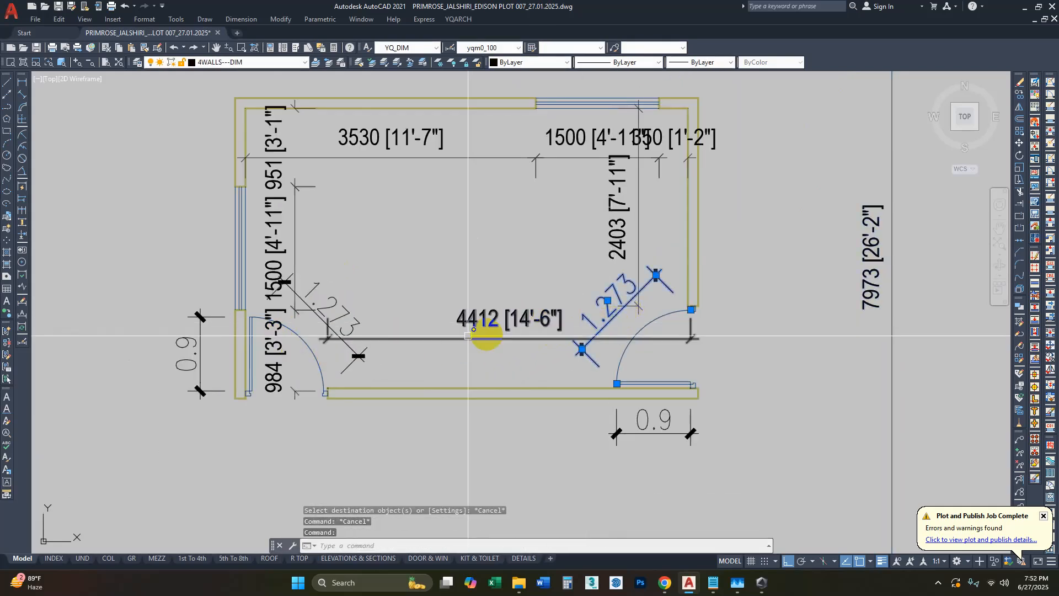
{"action": "left_click", "coordinate": [325, 317]}
{"action": "key", "text": "Delete"}
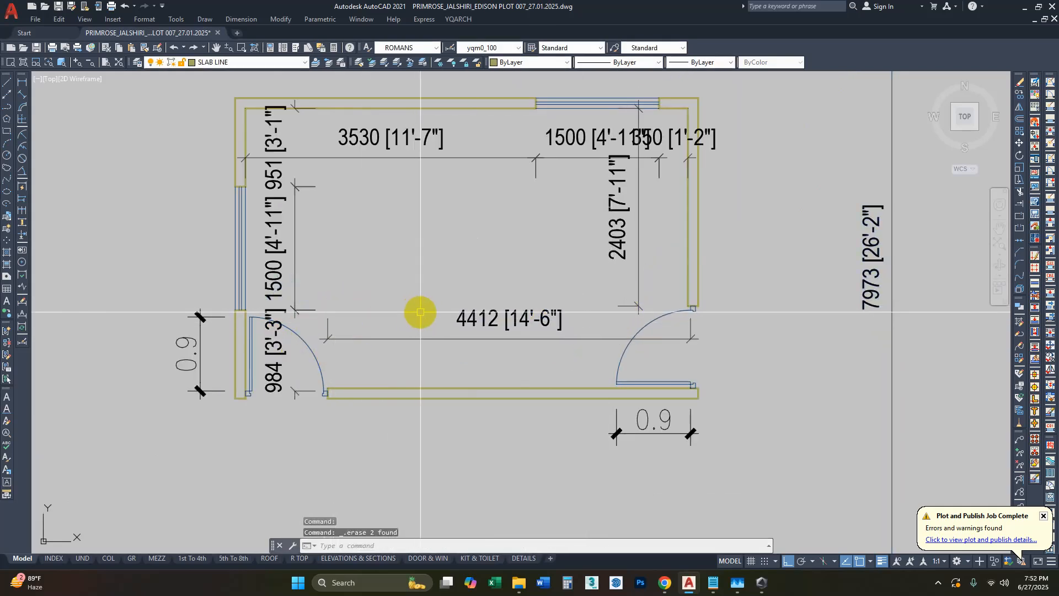
{"action": "scroll", "coordinate": [469, 287], "scroll_direction": "down", "scroll_amount": 2}
{"action": "scroll", "coordinate": [567, 224], "scroll_direction": "up", "scroll_amount": 2}
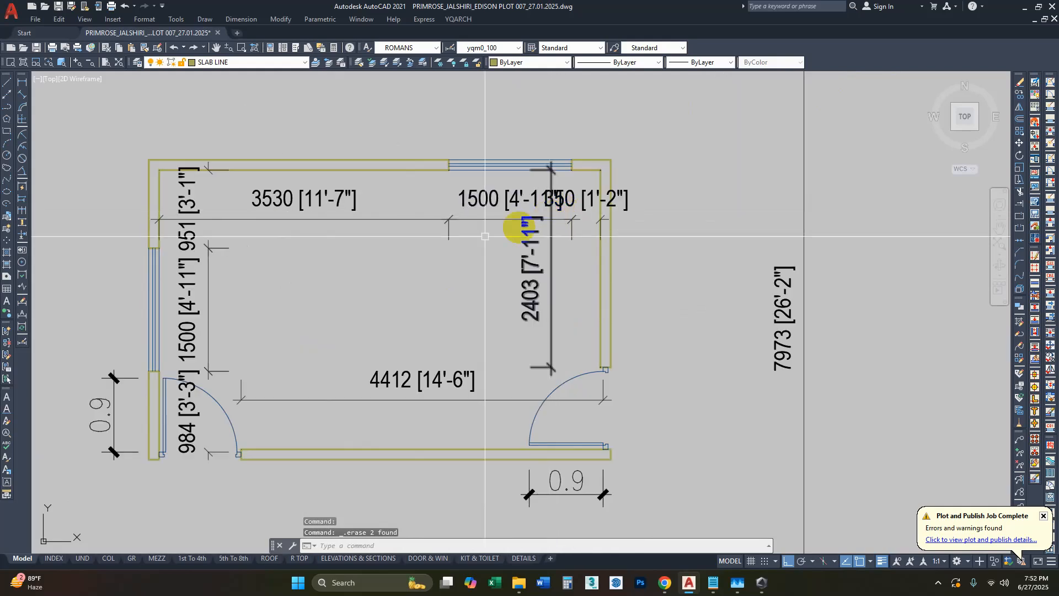
{"action": "left_click", "coordinate": [369, 199]}
{"action": "left_click", "coordinate": [255, 209]}
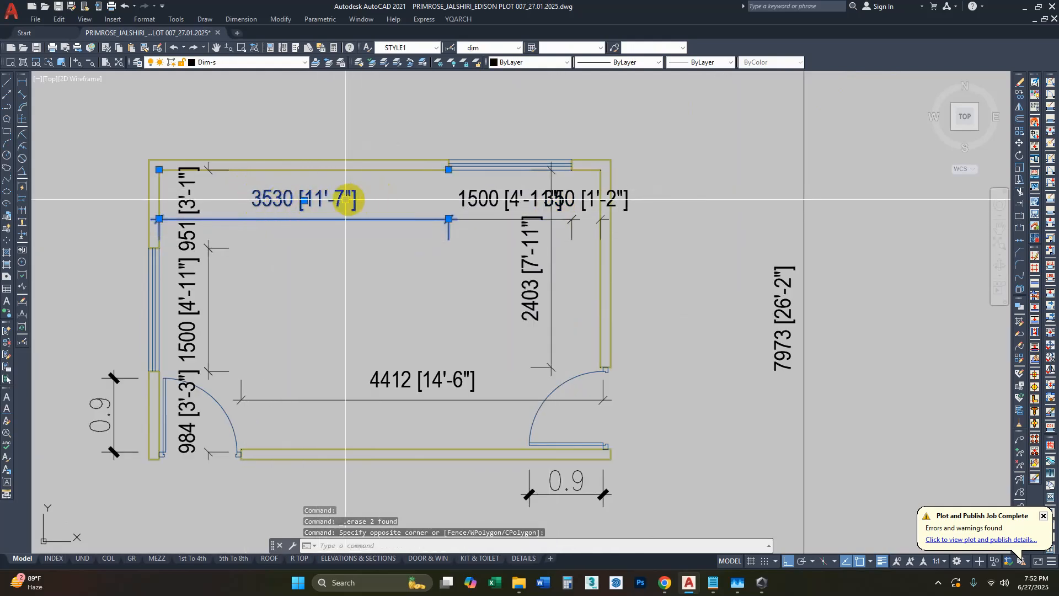
{"action": "key", "text": "Escape"}
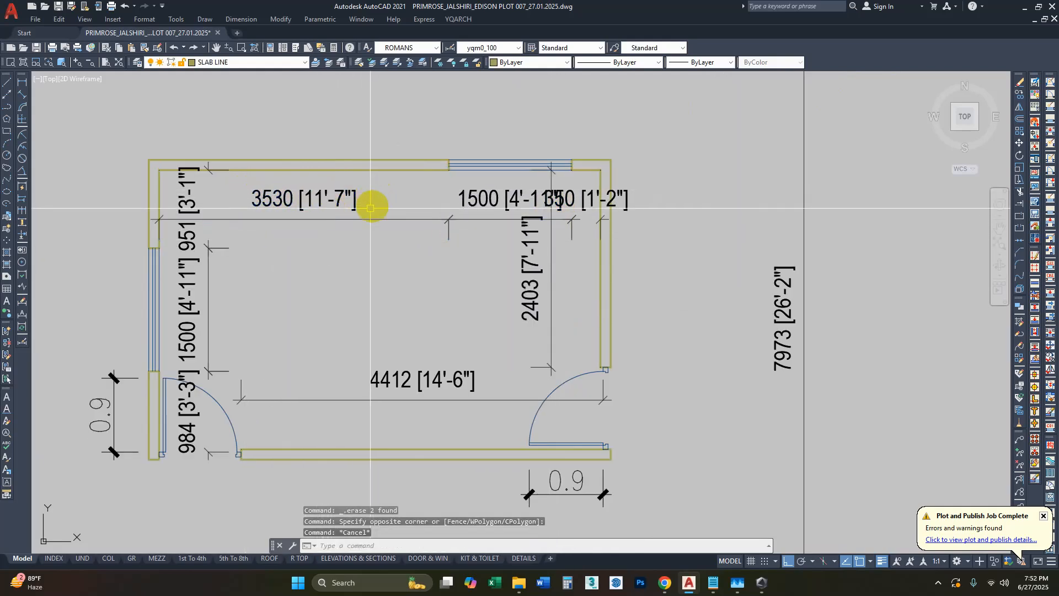
{"action": "double_click", "coordinate": [317, 194]}
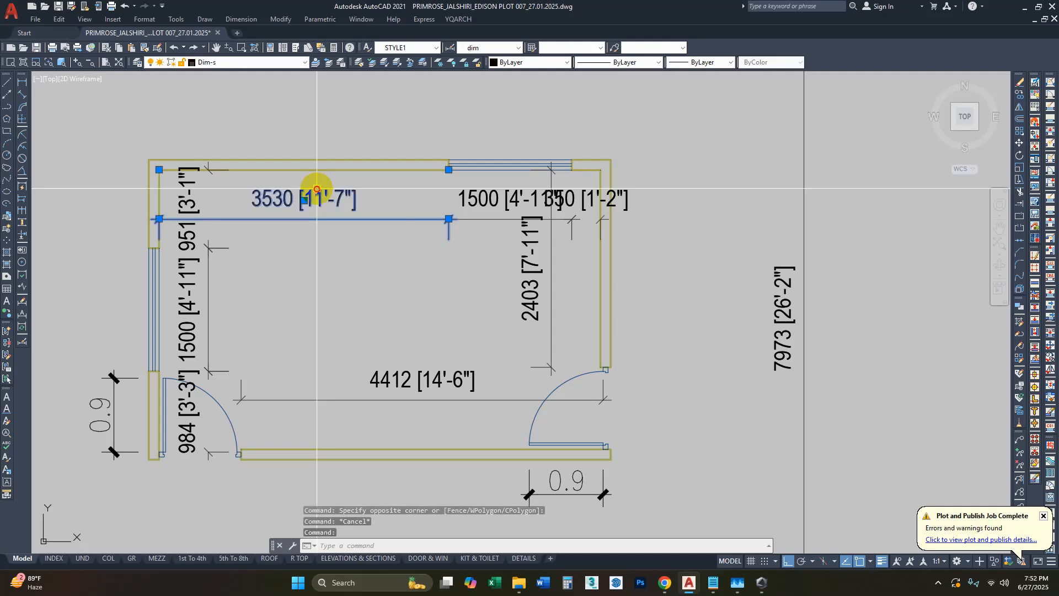
{"action": "key", "text": "Escape"}
{"action": "key", "text": "Escape"}
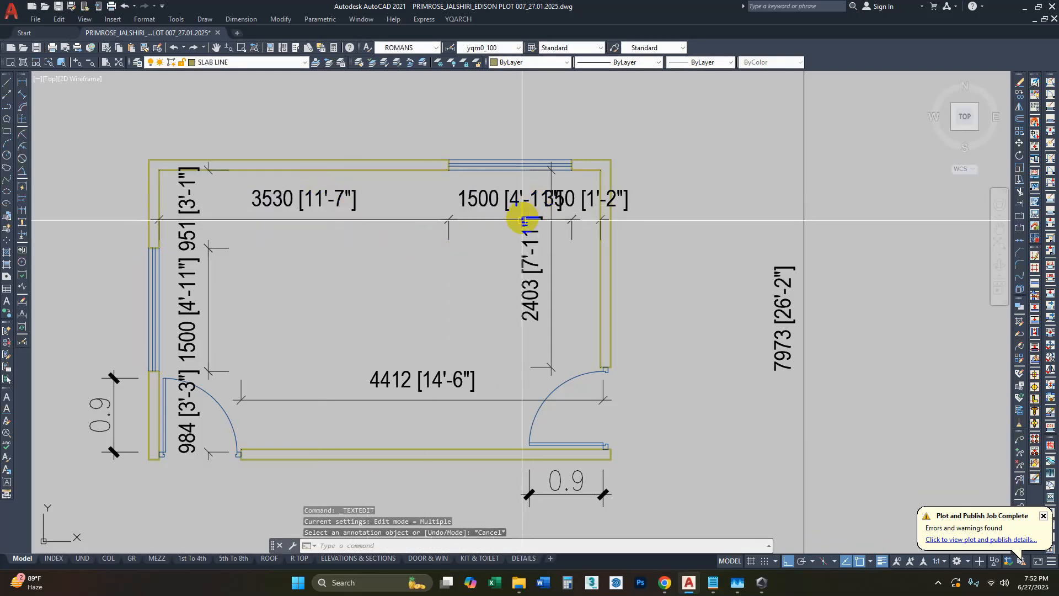
Step: Match the right-hand vertical dimension's properties onto the door dimension below the bottom wall
{"action": "middle_click_drag", "start_coordinate": [489, 282], "coordinate": [505, 251]}
{"action": "scroll", "coordinate": [768, 259], "scroll_direction": "down", "scroll_amount": 3}
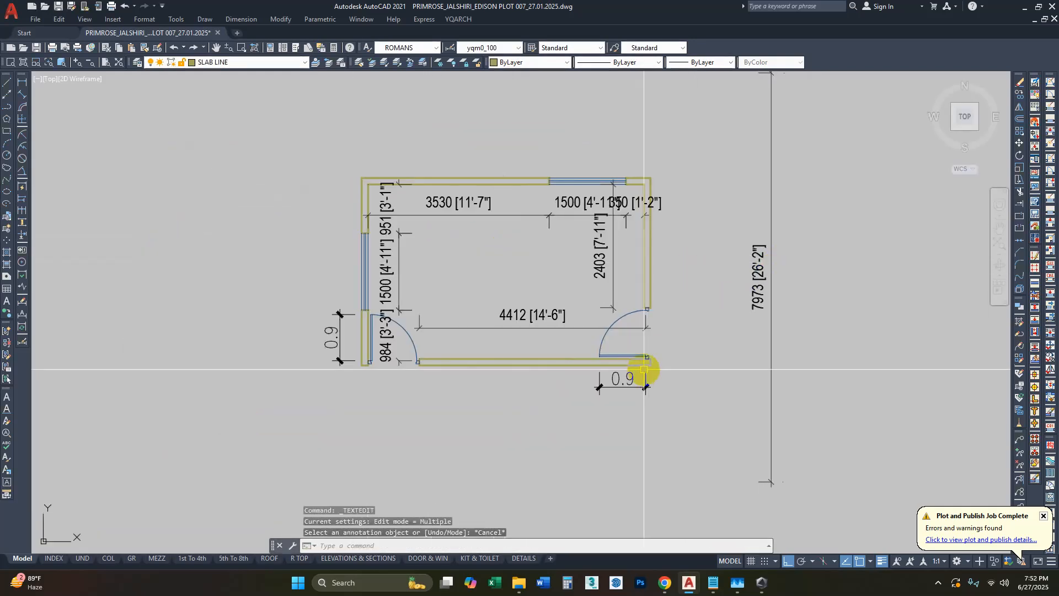
{"action": "type", "text": "a"}
{"action": "key", "text": "Return"}
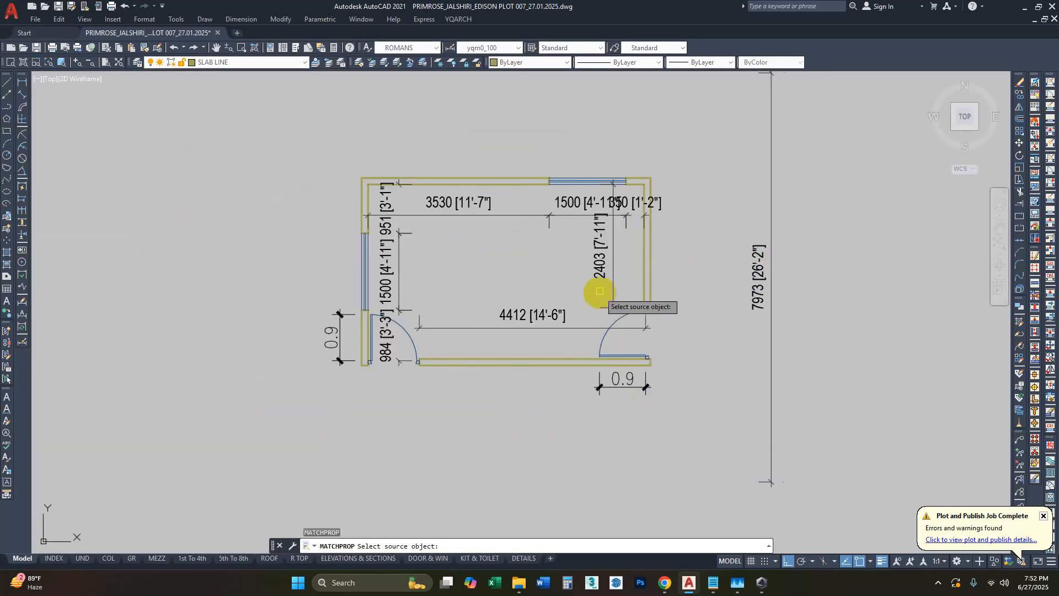
{"action": "left_click", "coordinate": [611, 259]}
{"action": "left_click", "coordinate": [634, 388]}
{"action": "scroll", "coordinate": [626, 375], "scroll_direction": "up", "scroll_amount": 2}
{"action": "key", "text": "Escape"}
{"action": "key", "text": "Escape"}
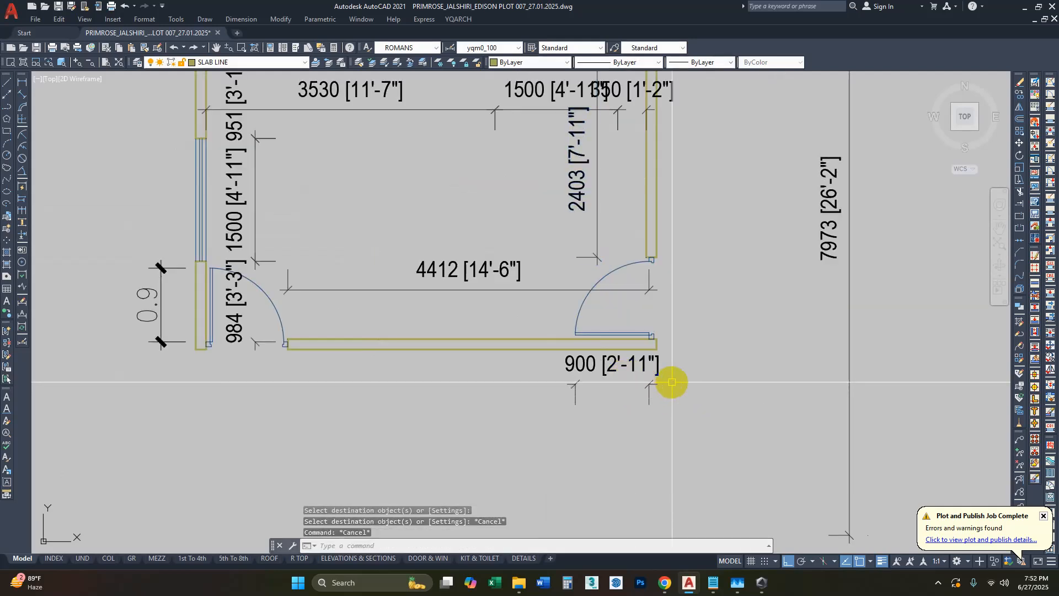
Step: Match the properties of the door dimension below the bottom wall onto the door dimension outside the left wall
{"action": "key", "text": "Return"}
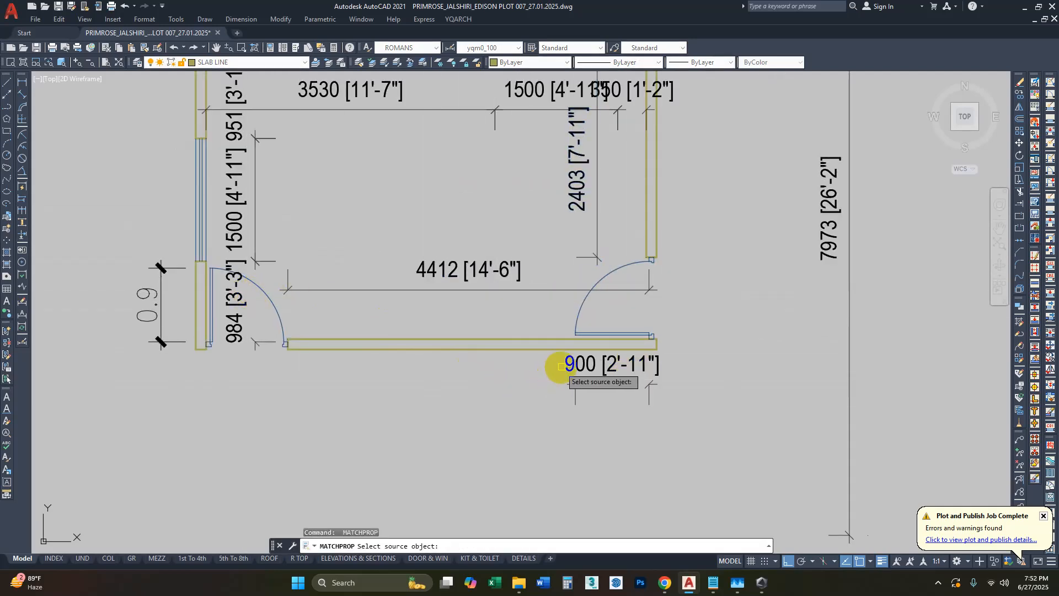
{"action": "left_click", "coordinate": [574, 364]}
{"action": "left_click", "coordinate": [160, 287]}
{"action": "key", "text": "Escape"}
{"action": "scroll", "coordinate": [218, 303], "scroll_direction": "down", "scroll_amount": 2}
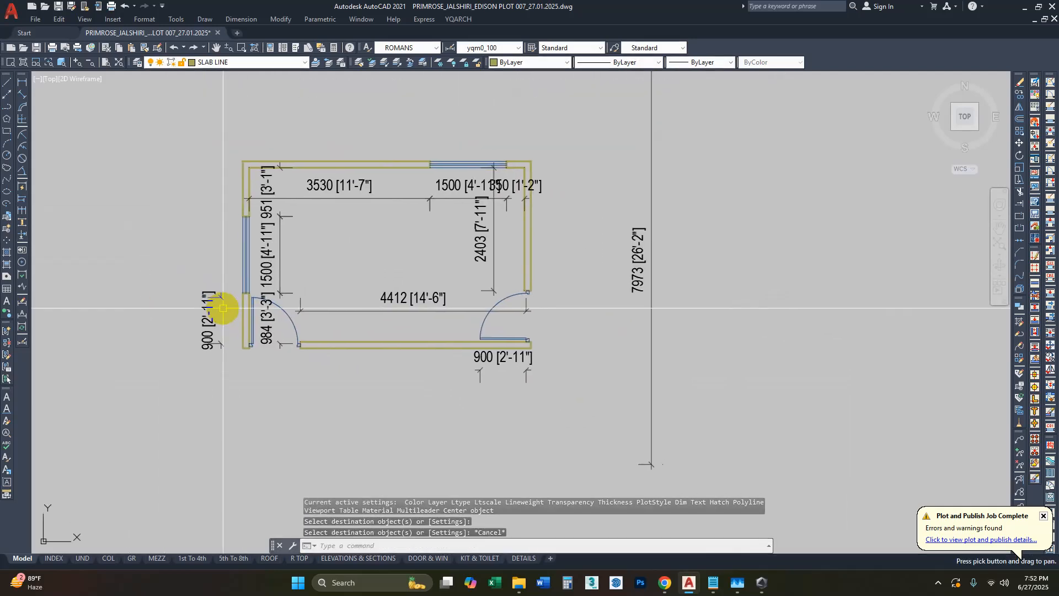
Step: Examine the restyled dimensions in the room's top row for text size and overlap
{"action": "scroll", "coordinate": [232, 284], "scroll_direction": "up", "scroll_amount": 2}
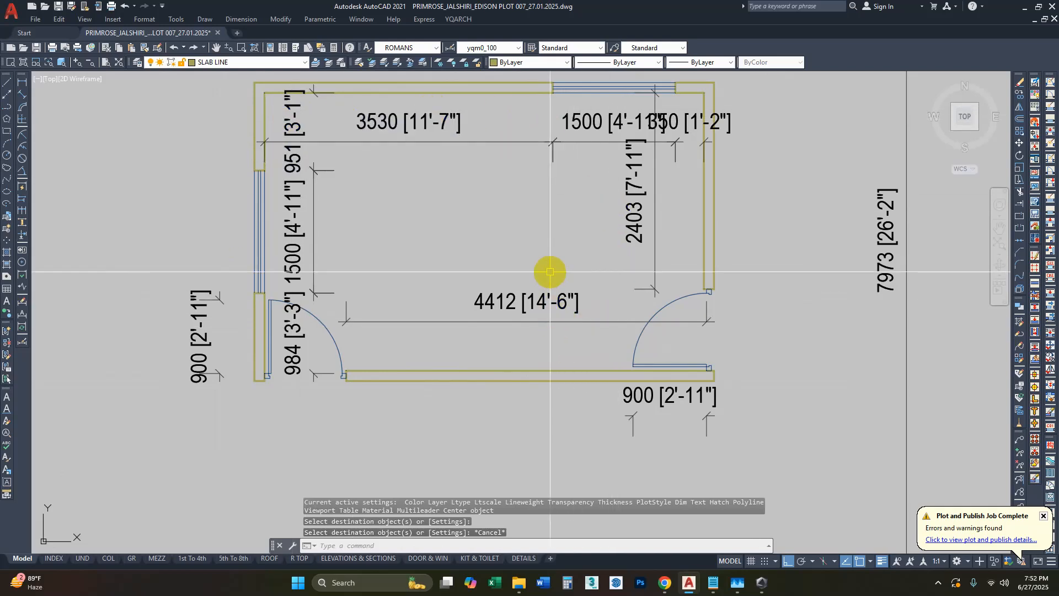
{"action": "middle_click_drag", "start_coordinate": [550, 272], "coordinate": [540, 308]}
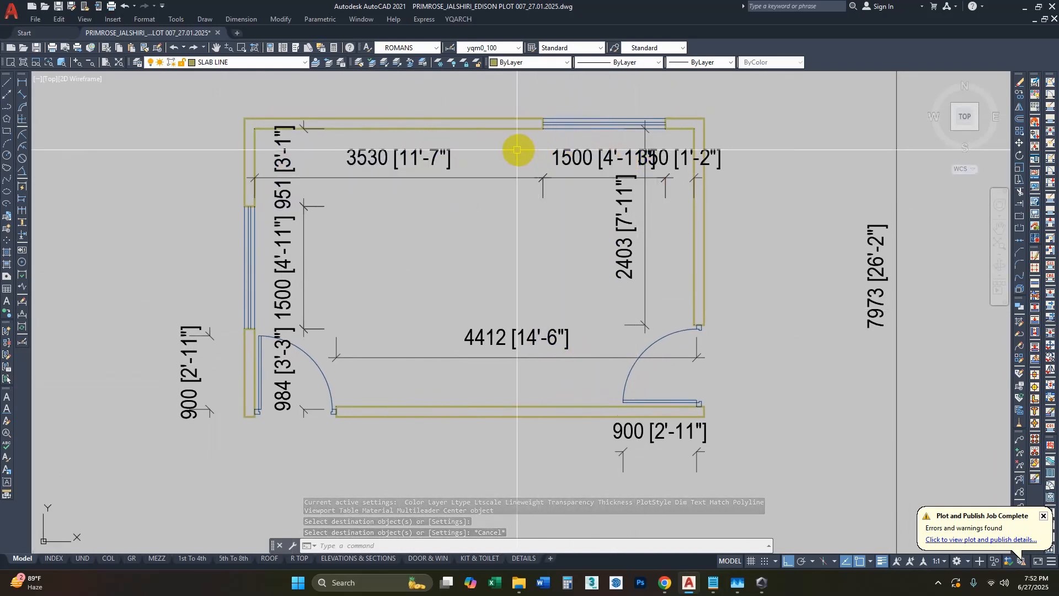
{"action": "middle_click_drag", "start_coordinate": [358, 129], "coordinate": [355, 201]}
{"action": "scroll", "coordinate": [367, 207], "scroll_direction": "up", "scroll_amount": 2}
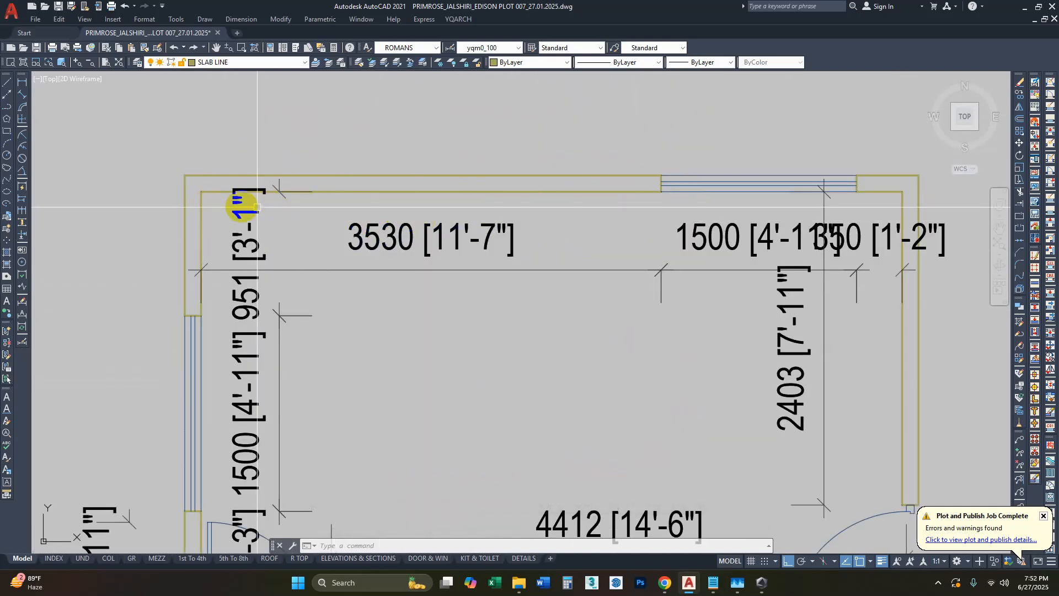
{"action": "left_click", "coordinate": [425, 231]}
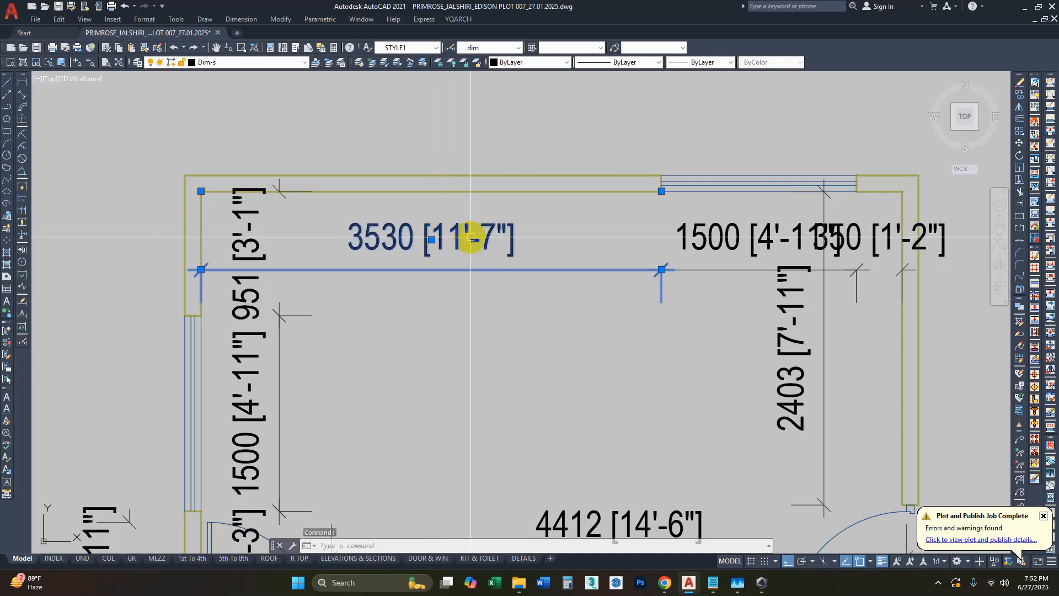
{"action": "middle_click_drag", "start_coordinate": [651, 226], "coordinate": [491, 226]}
{"action": "key", "text": "Escape"}
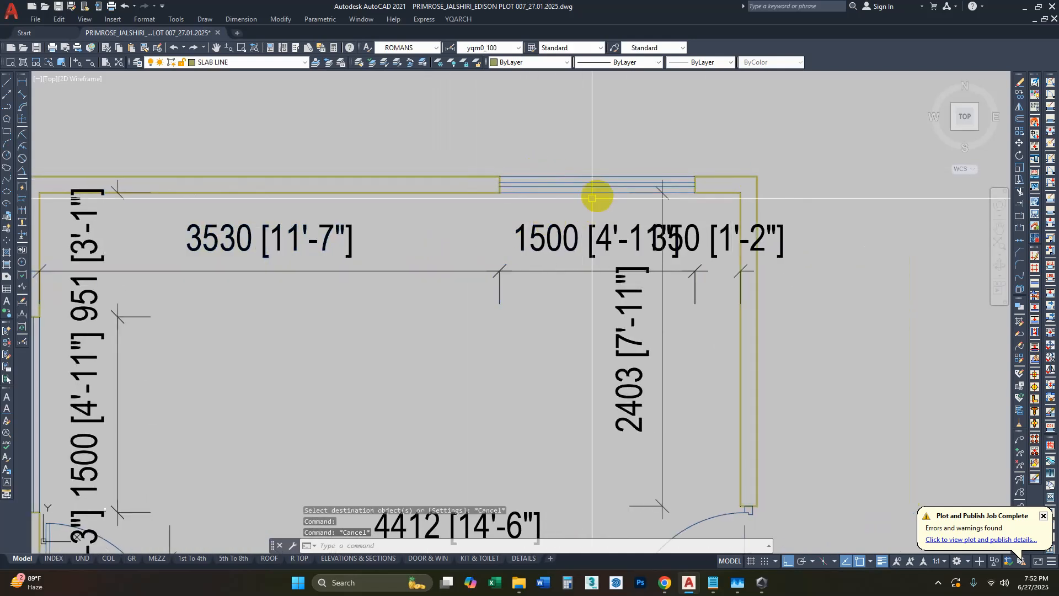
{"action": "left_click", "coordinate": [551, 223]}
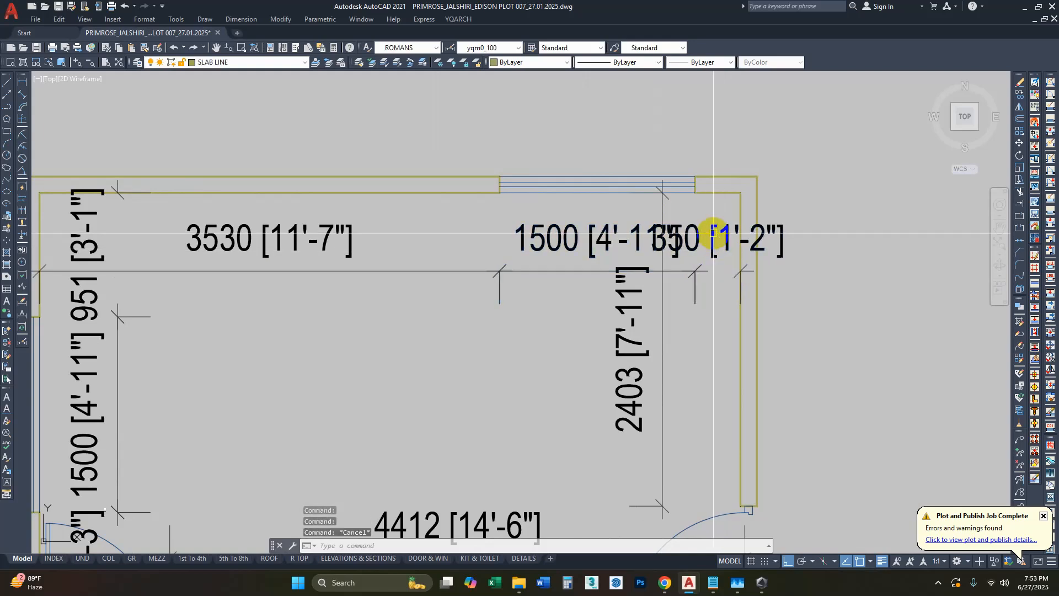
{"action": "scroll", "coordinate": [718, 233], "scroll_direction": "up", "scroll_amount": 2}
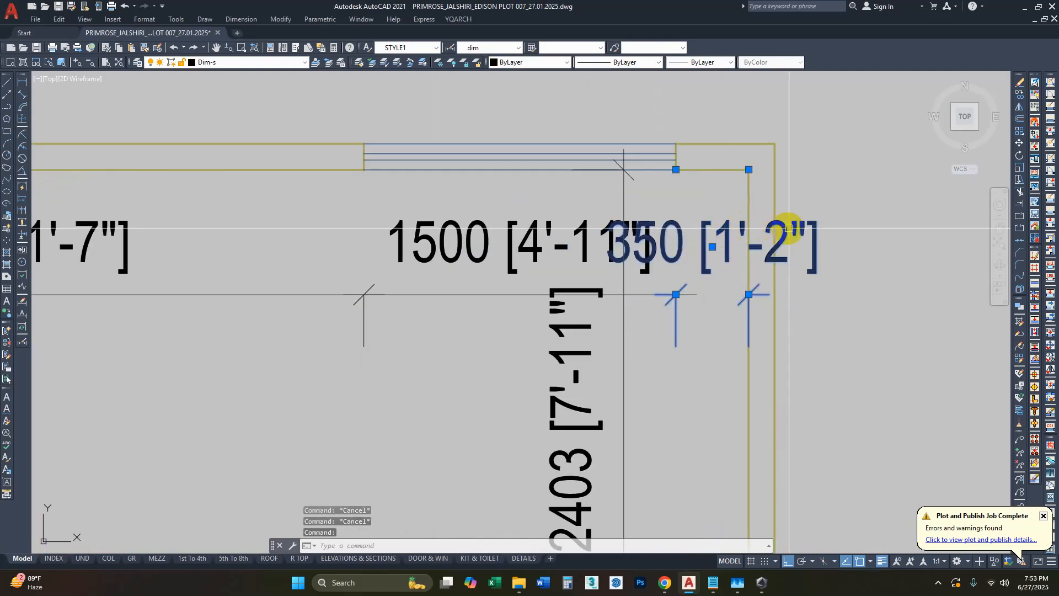
{"action": "scroll", "coordinate": [789, 228], "scroll_direction": "down", "scroll_amount": 5}
{"action": "key", "text": "Escape"}
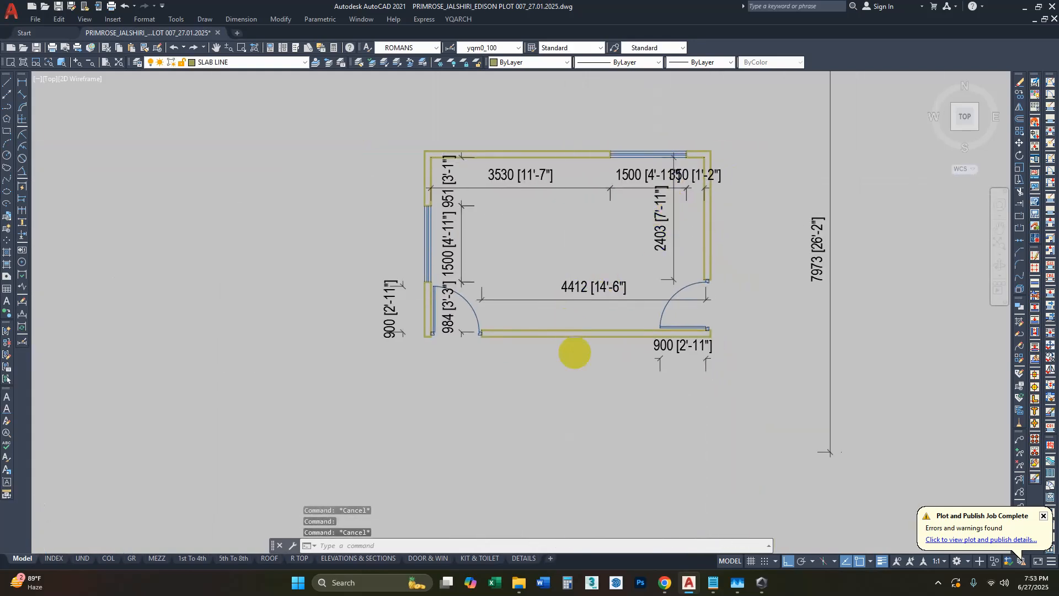
Step: Review the written list of demonstrated tools, including quick dimension and align dimension, and return to the dimensioned room
{"action": "scroll", "coordinate": [574, 353], "scroll_direction": "down", "scroll_amount": 6}
{"action": "middle_click_drag", "start_coordinate": [446, 209], "coordinate": [505, 364]}
{"action": "scroll", "coordinate": [504, 358], "scroll_direction": "down", "scroll_amount": 2}
{"action": "scroll", "coordinate": [454, 298], "scroll_direction": "up", "scroll_amount": 8}
{"action": "scroll", "coordinate": [397, 262], "scroll_direction": "down", "scroll_amount": 6}
{"action": "middle_click_drag", "start_coordinate": [680, 393], "coordinate": [598, 327]}
{"action": "scroll", "coordinate": [327, 182], "scroll_direction": "up", "scroll_amount": 6}
{"action": "scroll", "coordinate": [294, 192], "scroll_direction": "down", "scroll_amount": 2}
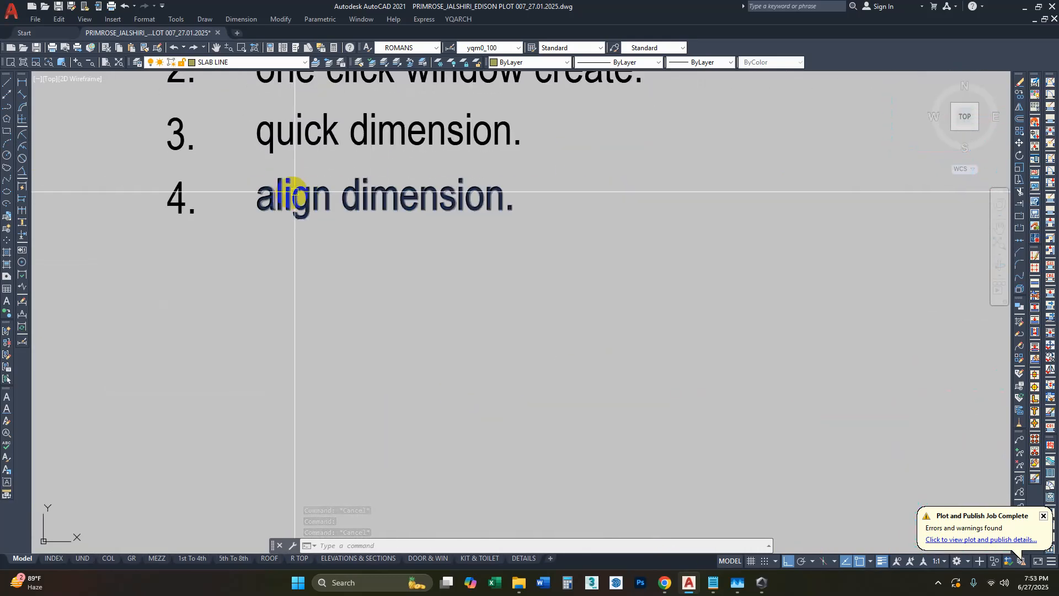
{"action": "scroll", "coordinate": [386, 209], "scroll_direction": "down", "scroll_amount": 5}
{"action": "scroll", "coordinate": [544, 323], "scroll_direction": "up", "scroll_amount": 8}
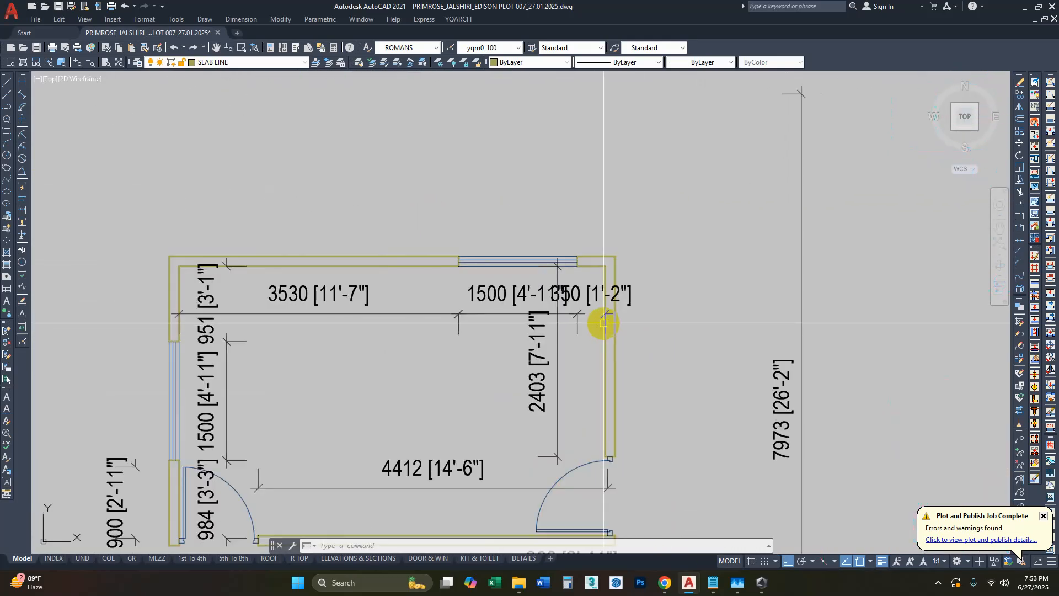
{"action": "middle_click_drag", "start_coordinate": [405, 361], "coordinate": [505, 293]}
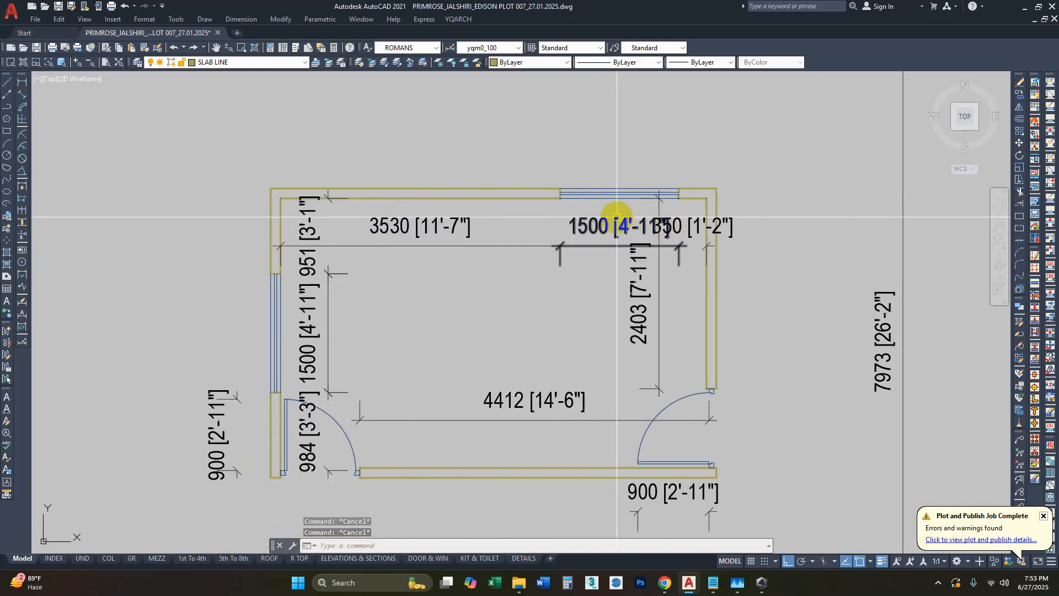
Step: Set the text height of the top window's dimension to 0.1
{"action": "key", "text": "Escape"}
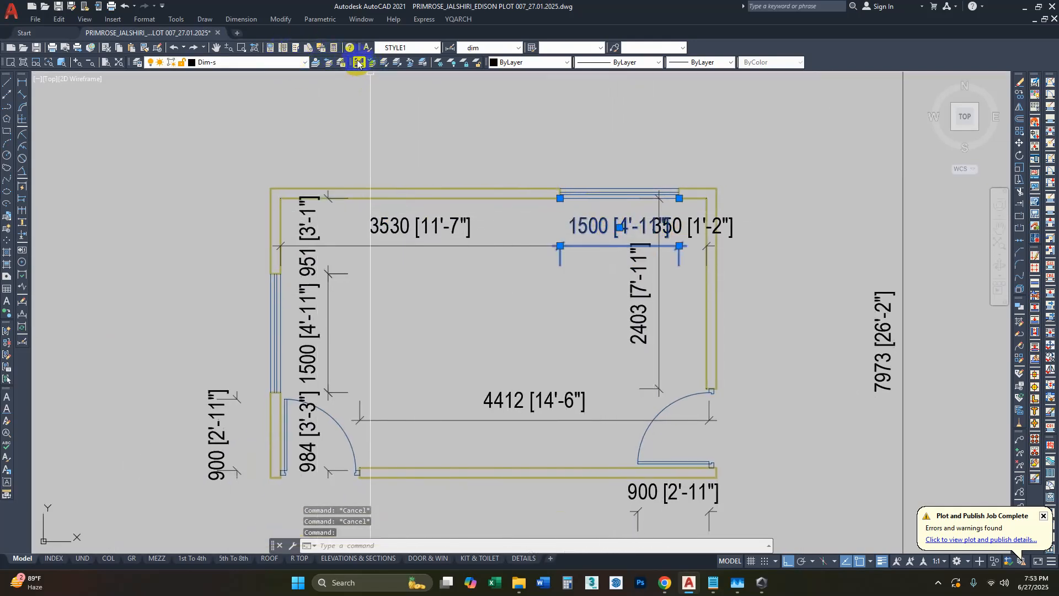
{"action": "left_click", "coordinate": [268, 48]}
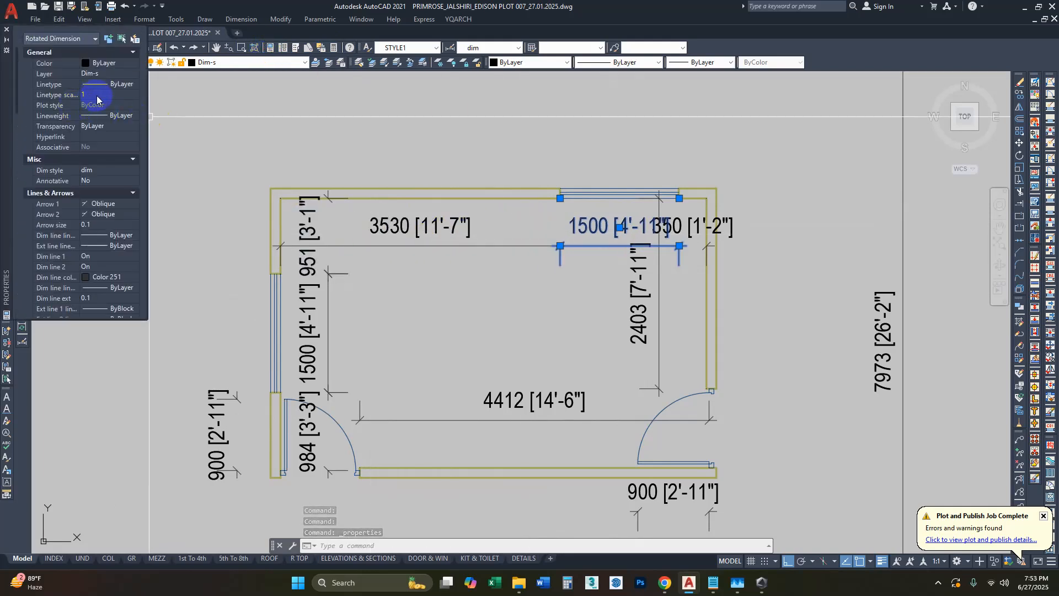
{"action": "scroll", "coordinate": [101, 269], "scroll_direction": "down", "scroll_amount": 6}
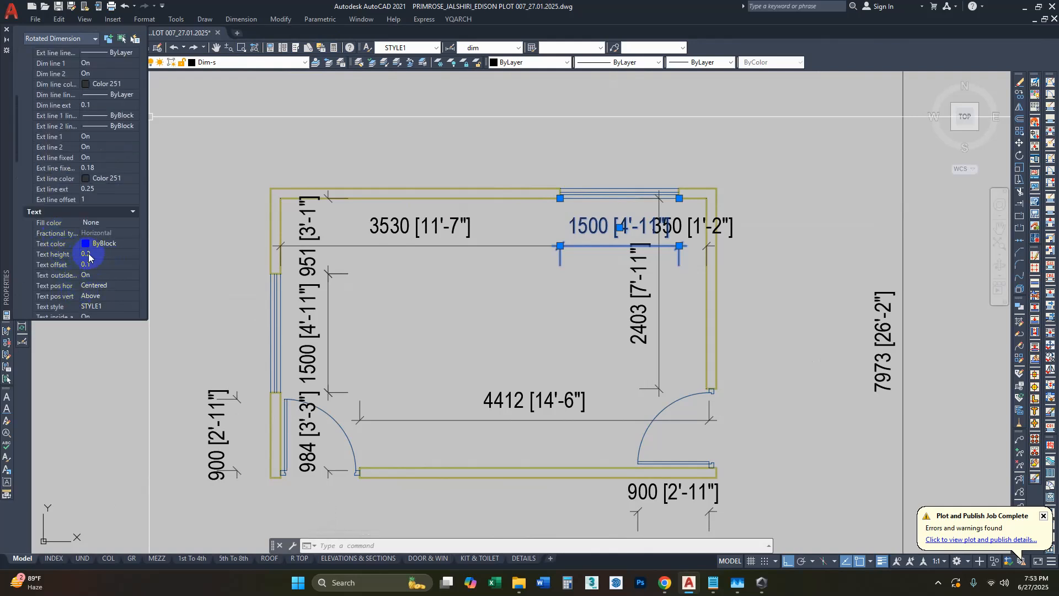
{"action": "left_click", "coordinate": [88, 255]}
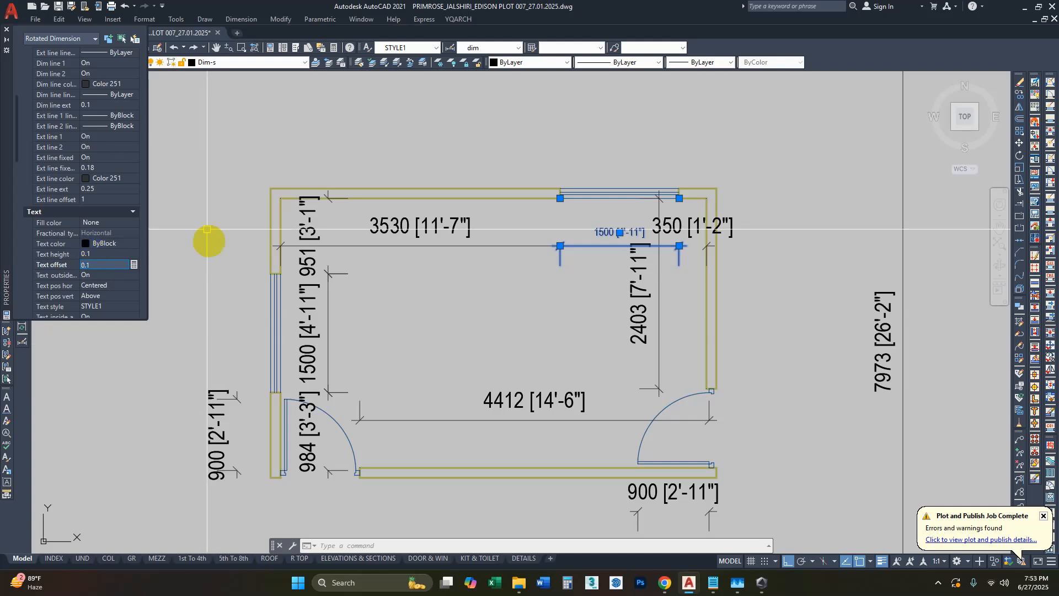
{"action": "left_click", "coordinate": [6, 31]}
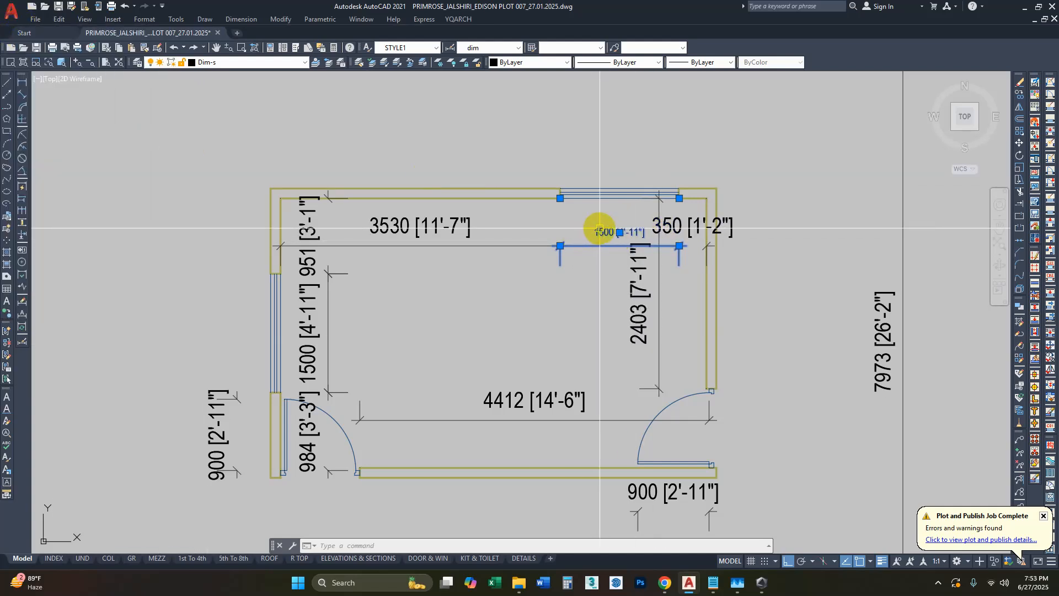
Step: Match the top window dimension's properties onto the short dimension at the top-right corner and the right-hand vertical dimension
{"action": "type", "text": "ma"}
{"action": "key", "text": "space"}
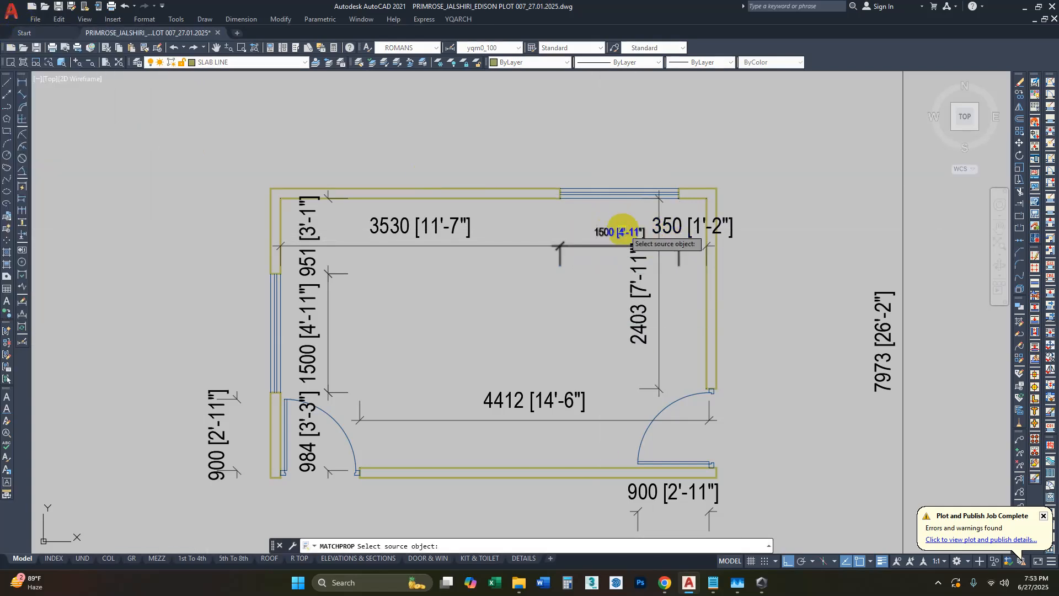
{"action": "left_click", "coordinate": [677, 225]}
{"action": "left_click", "coordinate": [675, 271]}
{"action": "left_click", "coordinate": [619, 320]}
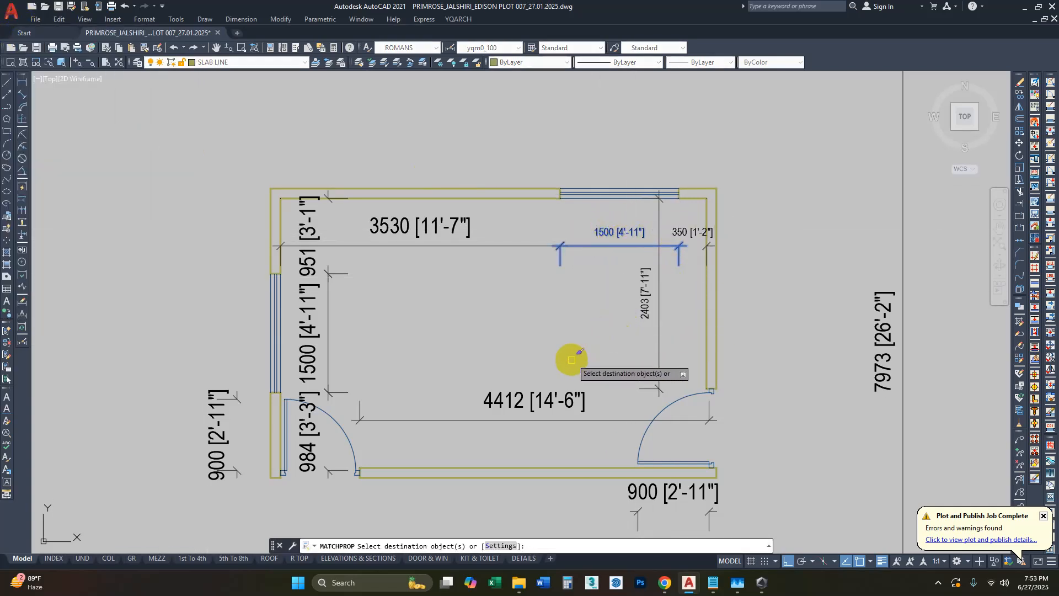
Step: Match the same properties onto the long horizontal dimension above the bottom wall, the top row's longest dimension and the left-wall dimensions
{"action": "left_click", "coordinate": [557, 367]}
{"action": "left_click", "coordinate": [474, 411]}
{"action": "left_click", "coordinate": [366, 349]}
{"action": "left_click", "coordinate": [305, 235]}
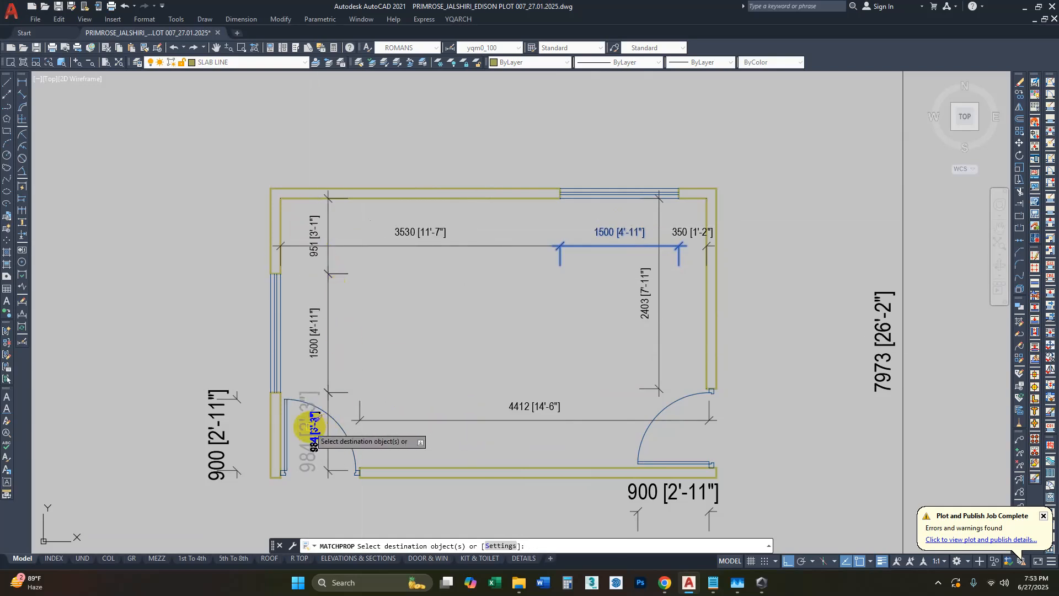
{"action": "left_click", "coordinate": [305, 428]}
{"action": "key", "text": "space"}
Step: Match the left window dimension's properties onto the two door dimensions outside the room
{"action": "key", "text": "space"}
{"action": "left_click", "coordinate": [330, 353]}
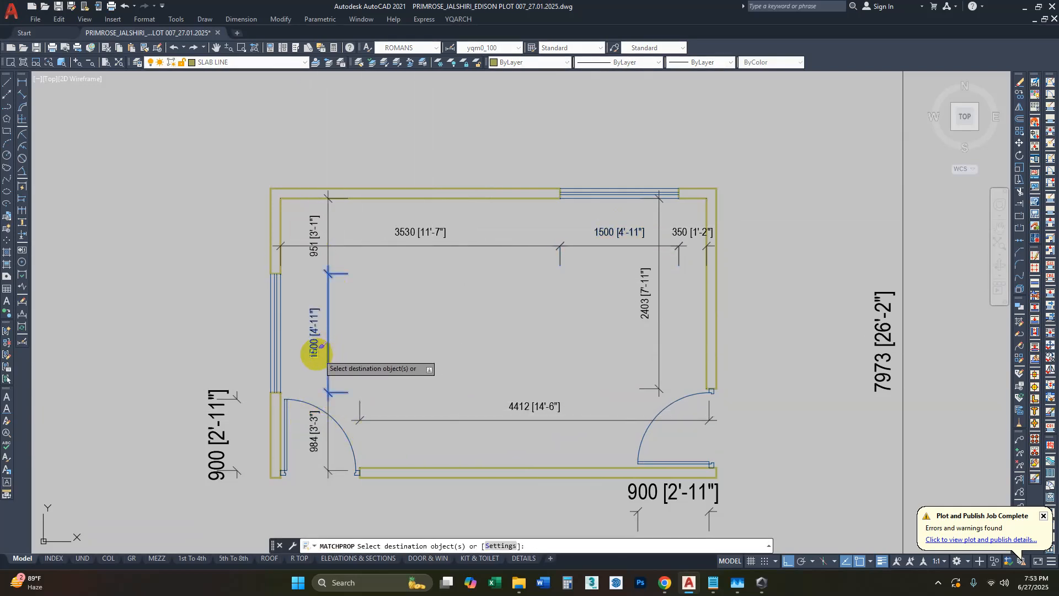
{"action": "left_click", "coordinate": [229, 398]}
{"action": "left_click", "coordinate": [315, 339]}
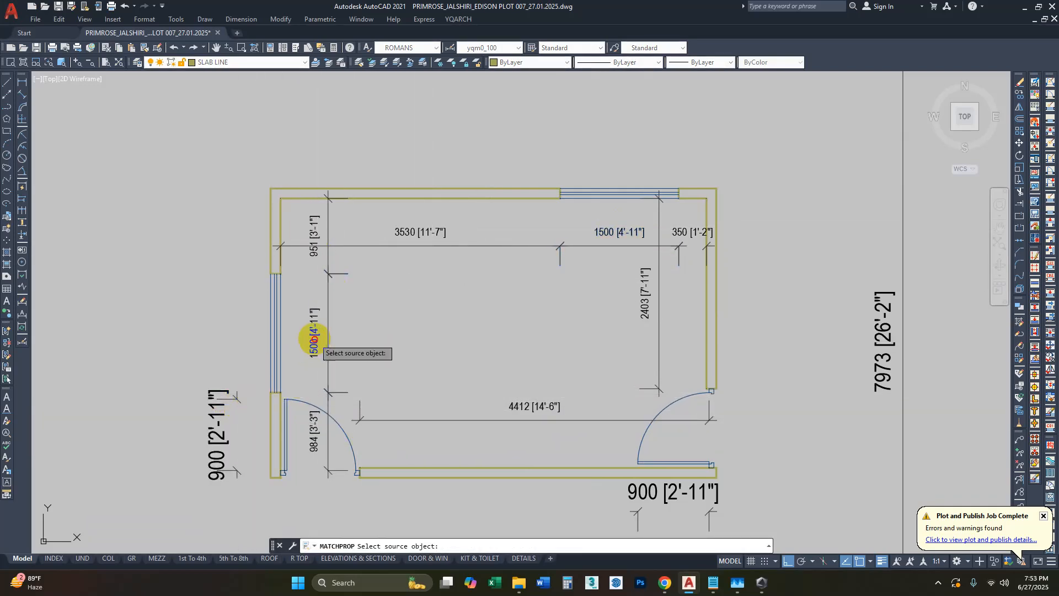
{"action": "left_click", "coordinate": [709, 493]}
{"action": "key", "text": "space"}
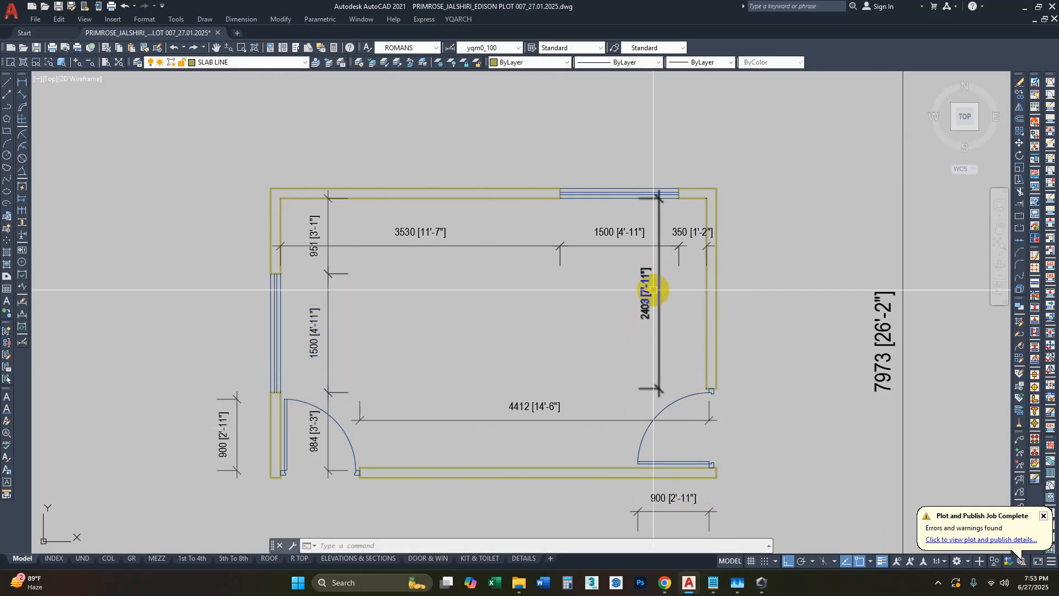
Step: Delete the door dimension below the bottom wall and the one outside the left wall
{"action": "middle_click_drag", "start_coordinate": [594, 404], "coordinate": [609, 306]}
{"action": "left_click", "coordinate": [687, 402]}
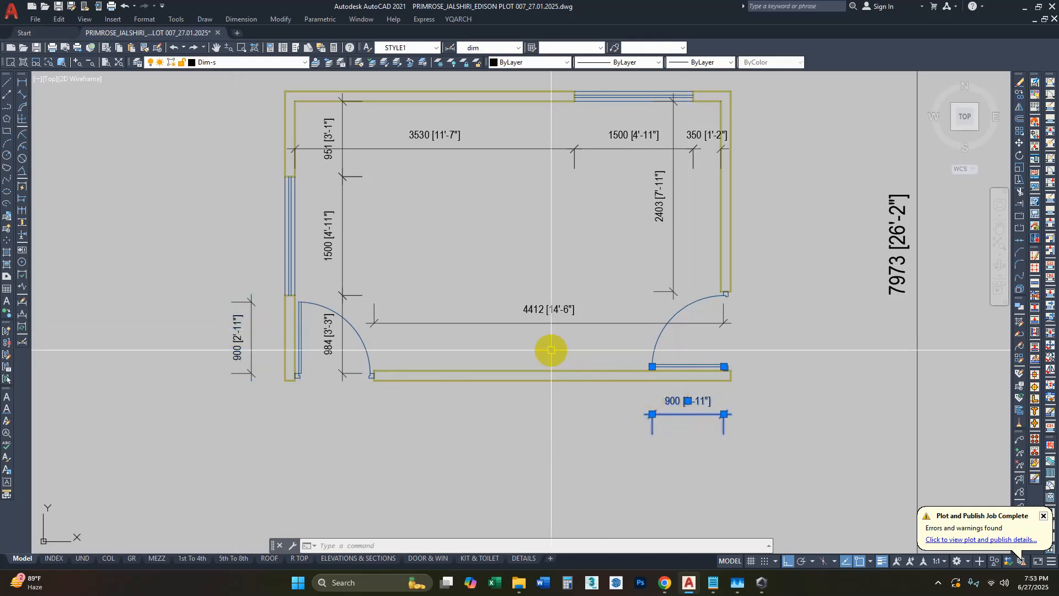
{"action": "key", "text": "Delete"}
{"action": "middle_click_drag", "start_coordinate": [329, 313], "coordinate": [357, 330]}
{"action": "left_click", "coordinate": [272, 314]}
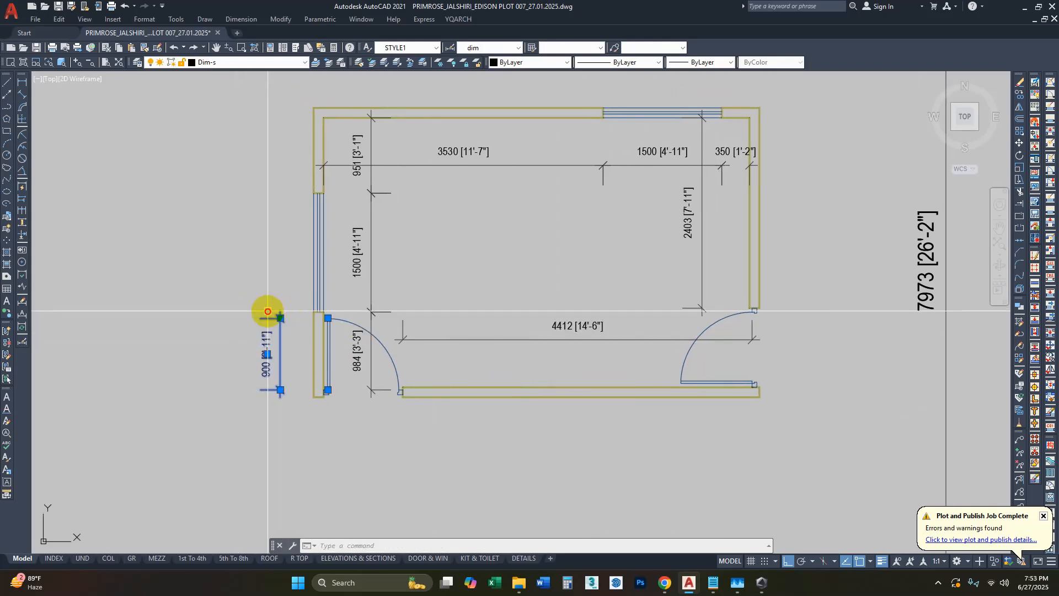
{"action": "key", "text": "Delete"}
Step: Move the three stacked dimensions inside the left wall horizontally by about 1 unit to outside that wall
{"action": "left_click", "coordinate": [362, 346]}
{"action": "left_click", "coordinate": [361, 274]}
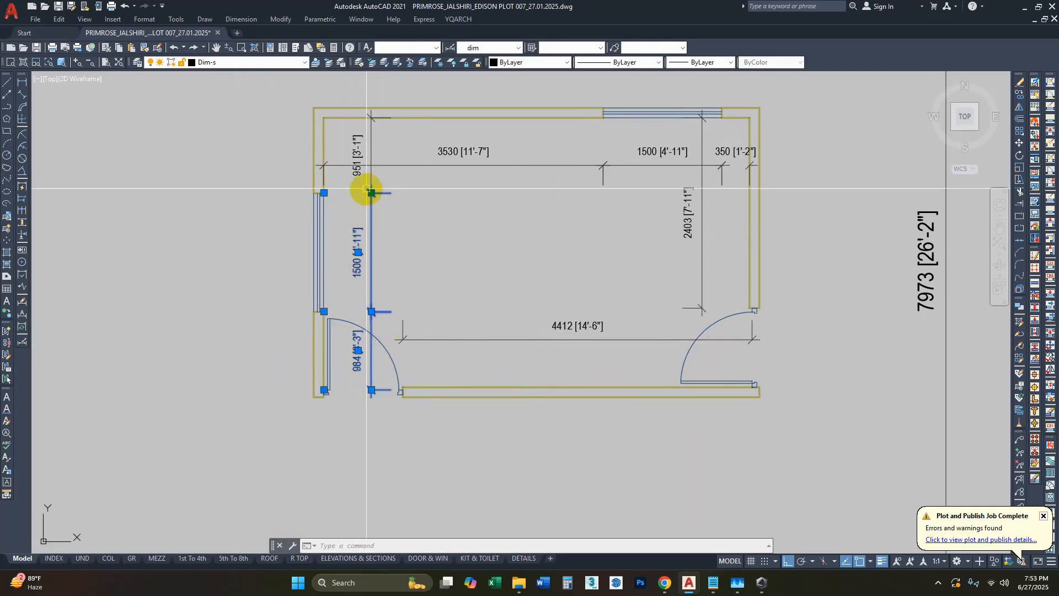
{"action": "left_click", "coordinate": [367, 145]}
{"action": "key", "text": "m"}
{"action": "key", "text": "space"}
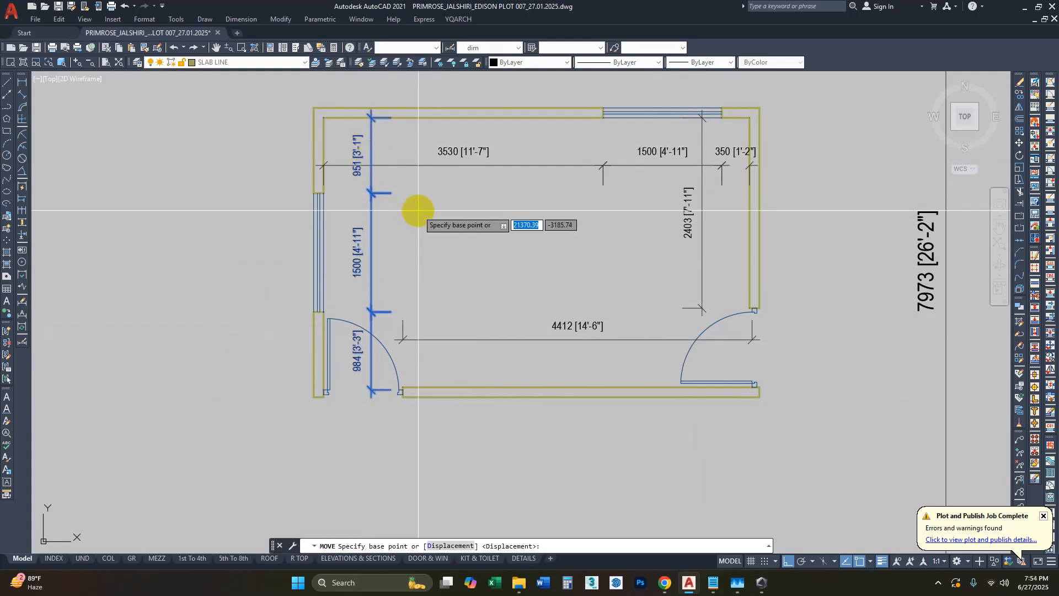
{"action": "middle_click_drag", "start_coordinate": [393, 156], "coordinate": [470, 230]}
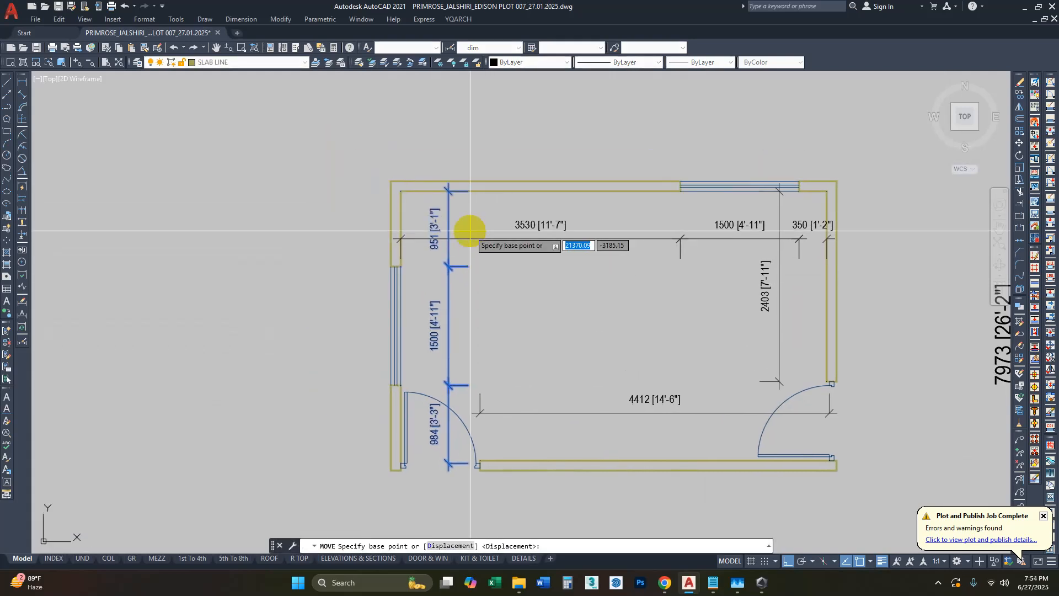
{"action": "left_click", "coordinate": [458, 145]}
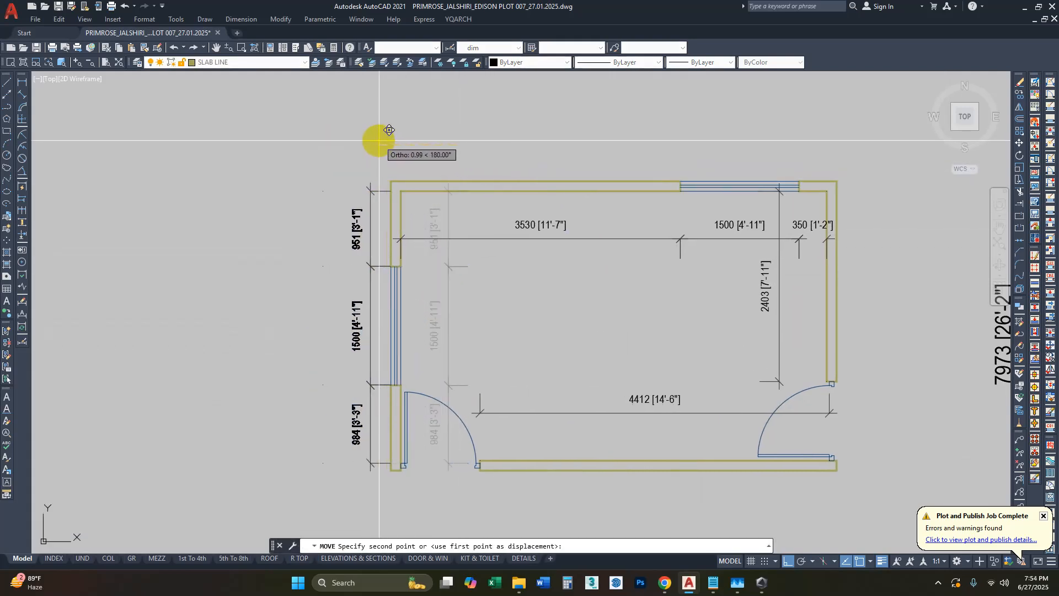
{"action": "left_click", "coordinate": [376, 141]}
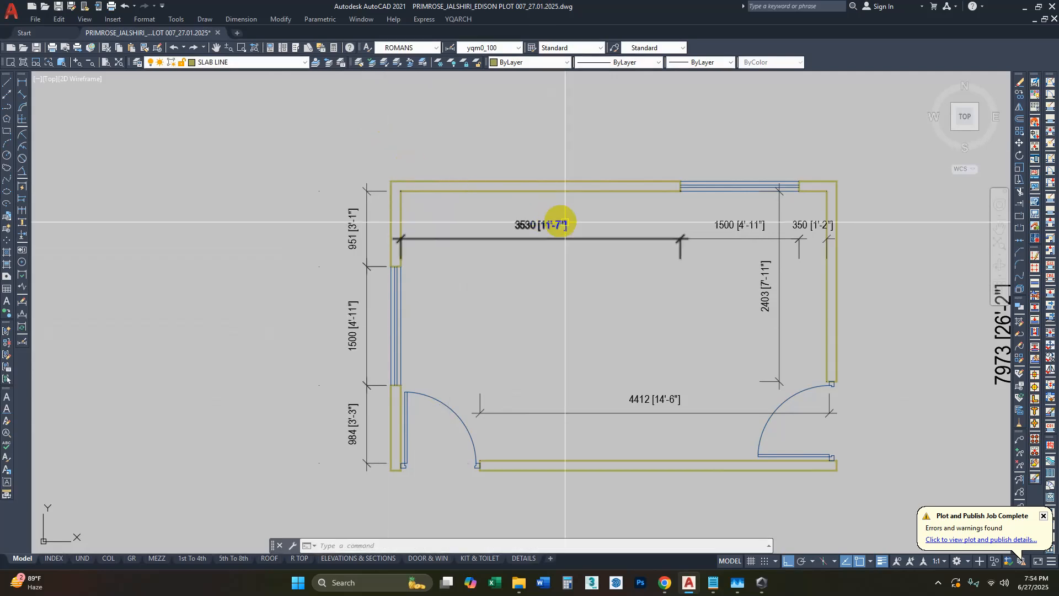
Step: Move the three dimensions of the top row straight up to just above the top wall
{"action": "left_click", "coordinate": [745, 221]}
{"action": "left_click", "coordinate": [810, 226]}
{"action": "mouse_move", "coordinate": [813, 225]}
{"action": "left_click", "coordinate": [537, 223]}
{"action": "middle_click_drag", "start_coordinate": [592, 239], "coordinate": [531, 273]}
{"action": "type", "text": "m"}
{"action": "key", "text": "space"}
{"action": "left_click", "coordinate": [824, 292]}
{"action": "left_click", "coordinate": [824, 211]}
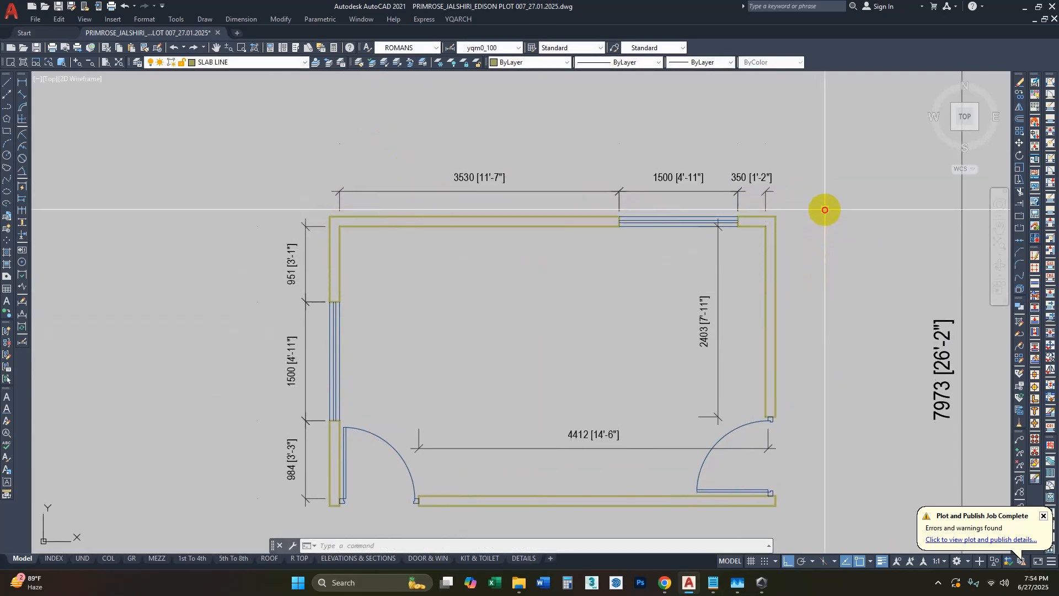
{"action": "middle_click_drag", "start_coordinate": [707, 309], "coordinate": [702, 253]}
{"action": "left_click", "coordinate": [708, 254]}
{"action": "left_click", "coordinate": [696, 270]}
{"action": "left_click", "coordinate": [595, 384]}
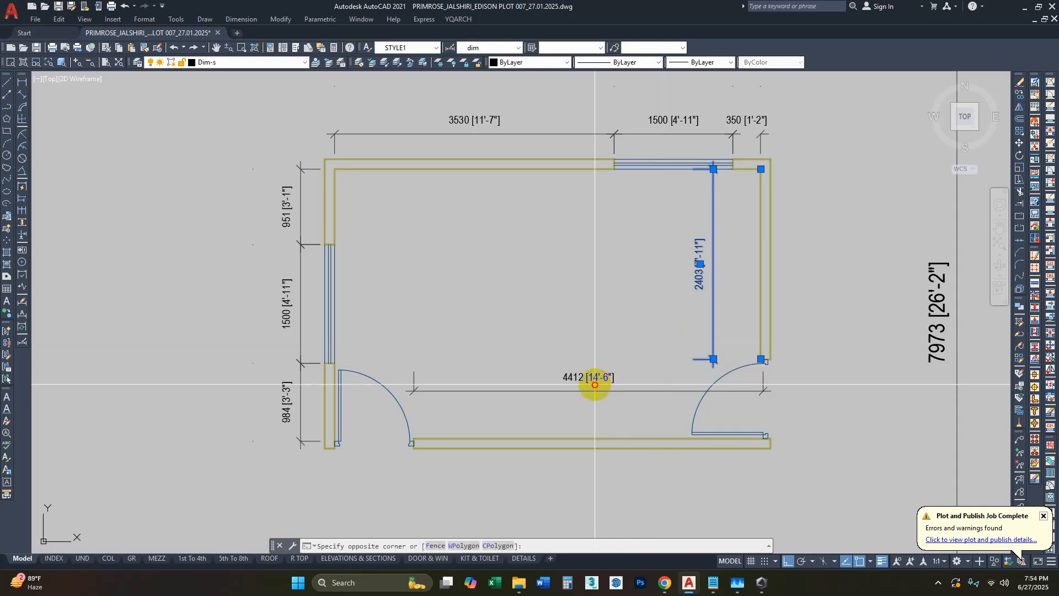
{"action": "left_click", "coordinate": [563, 355]}
{"action": "middle_click_drag", "start_coordinate": [595, 371], "coordinate": [566, 282]}
{"action": "type", "text": "m"}
{"action": "key", "text": "space"}
{"action": "key", "text": "Escape"}
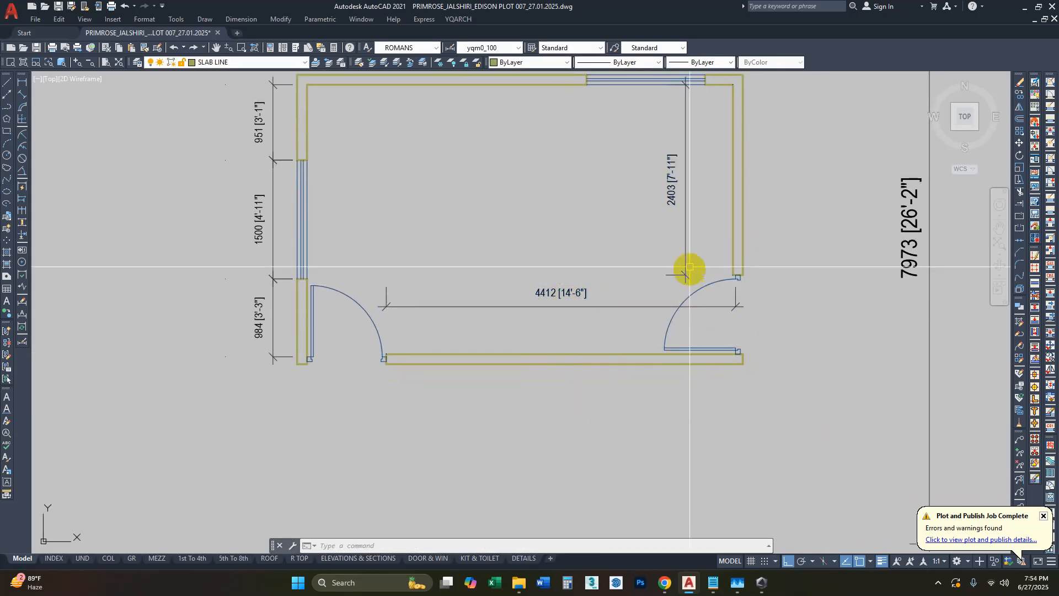
Step: Move the right-hand vertical dimension horizontally so its dimension line sits just outside the right wall
{"action": "left_click", "coordinate": [686, 195]}
{"action": "type", "text": "m"}
{"action": "key", "text": "space"}
{"action": "left_click", "coordinate": [796, 271]}
{"action": "left_click", "coordinate": [873, 270]}
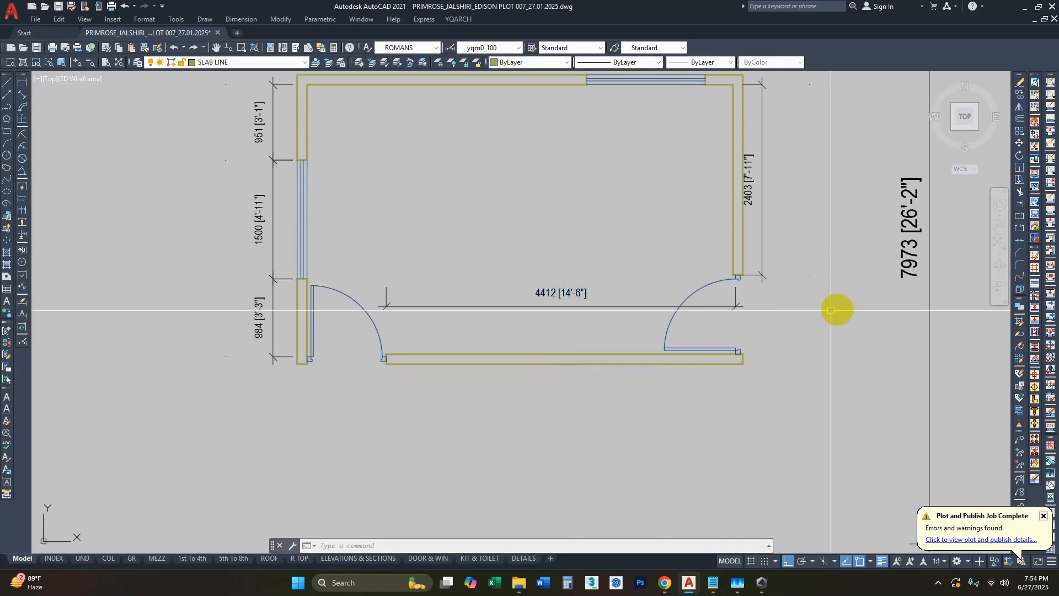
Step: Move the horizontal dimension inside the room straight down to just below the bottom wall
{"action": "left_click", "coordinate": [565, 292]}
{"action": "type", "text": "m"}
{"action": "key", "text": "space"}
{"action": "left_click", "coordinate": [837, 311]}
{"action": "left_click", "coordinate": [822, 393]}
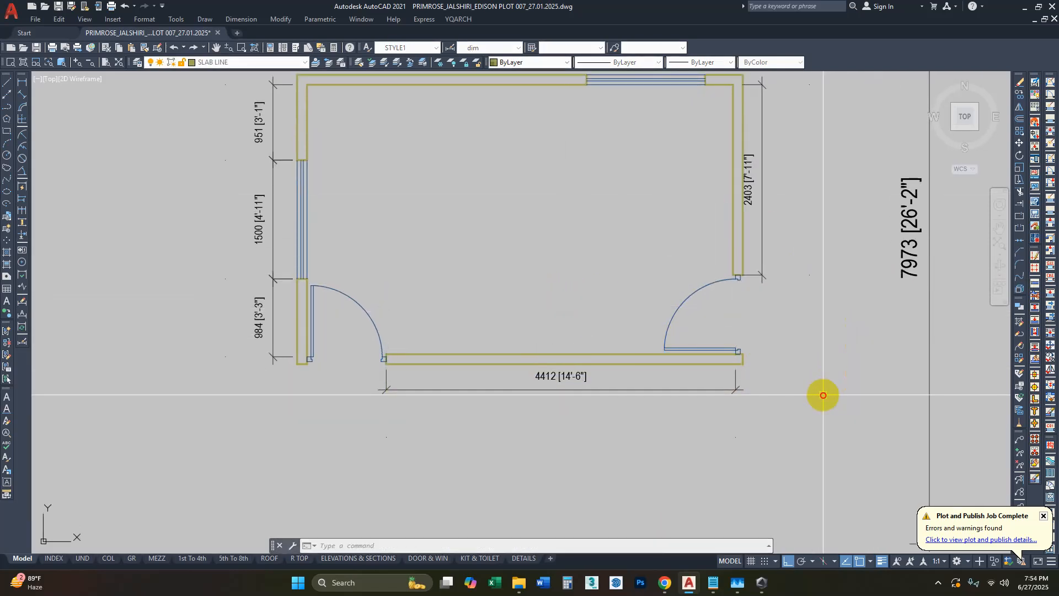
{"action": "scroll", "coordinate": [558, 413], "scroll_direction": "down", "scroll_amount": 2}
{"action": "scroll", "coordinate": [474, 249], "scroll_direction": "up", "scroll_amount": 2}
{"action": "middle_click_drag", "start_coordinate": [404, 283], "coordinate": [533, 244]}
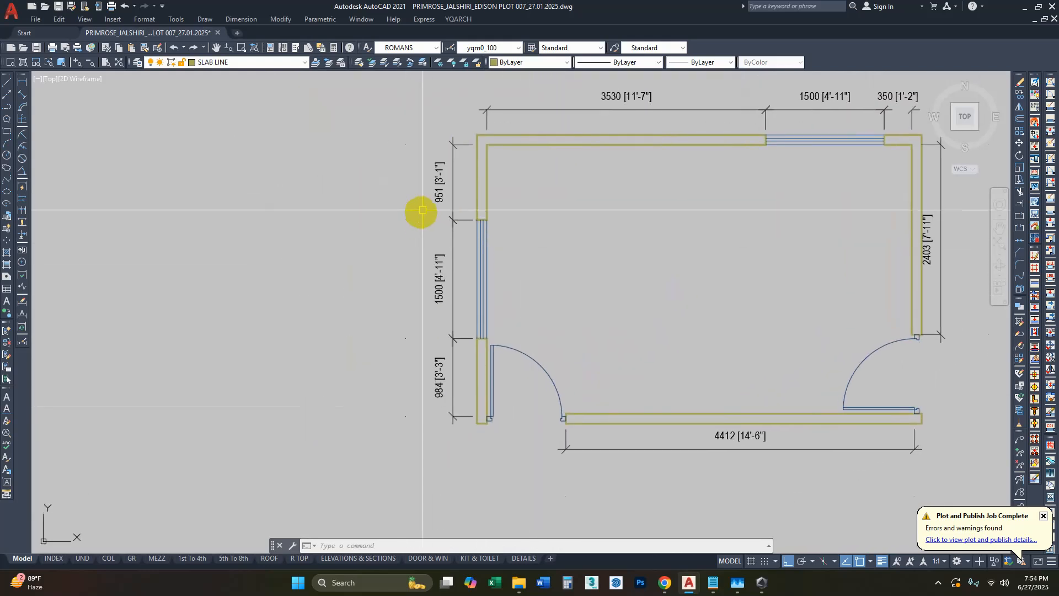
Step: Move the middle dimension of the left wall, spanning the window, slightly further out from the wall
{"action": "scroll", "coordinate": [470, 255], "scroll_direction": "up", "scroll_amount": 2}
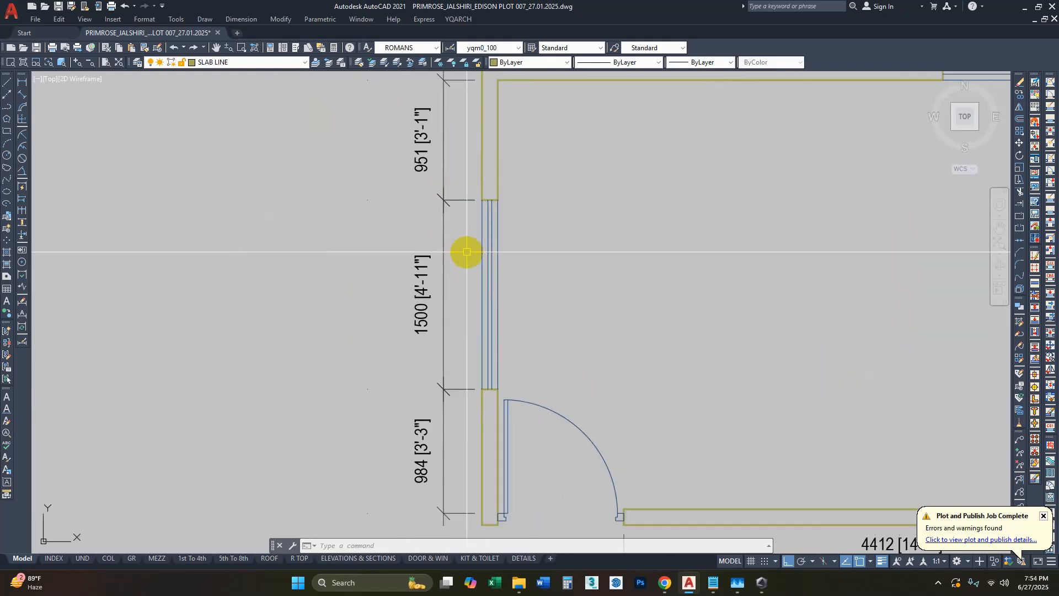
{"action": "left_click", "coordinate": [461, 248]}
{"action": "left_click", "coordinate": [444, 276]}
{"action": "scroll", "coordinate": [546, 334], "scroll_direction": "down", "scroll_amount": 2}
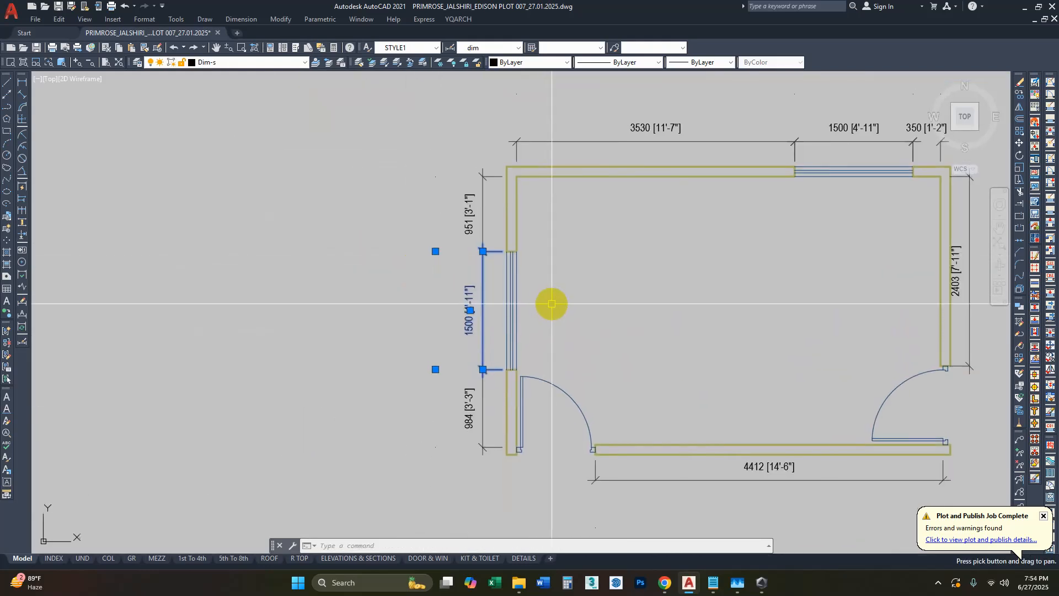
{"action": "key", "text": "Return"}
{"action": "left_click", "coordinate": [430, 160]}
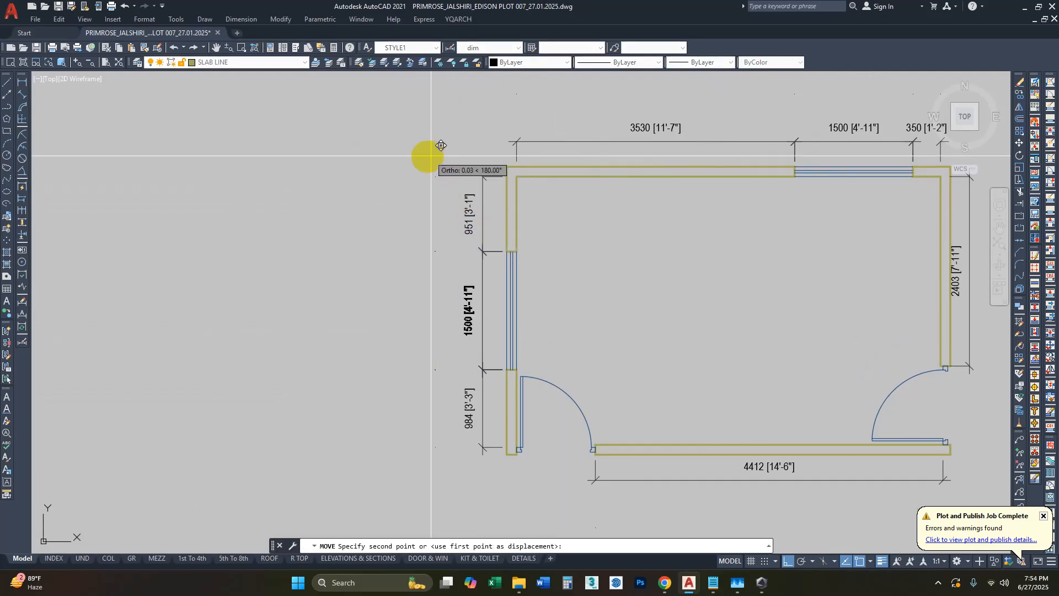
{"action": "left_click", "coordinate": [423, 145]}
Step: Move the uppermost dimension of the left wall horizontally outward, beyond the window dimension's line
{"action": "scroll", "coordinate": [468, 324], "scroll_direction": "up", "scroll_amount": 3}
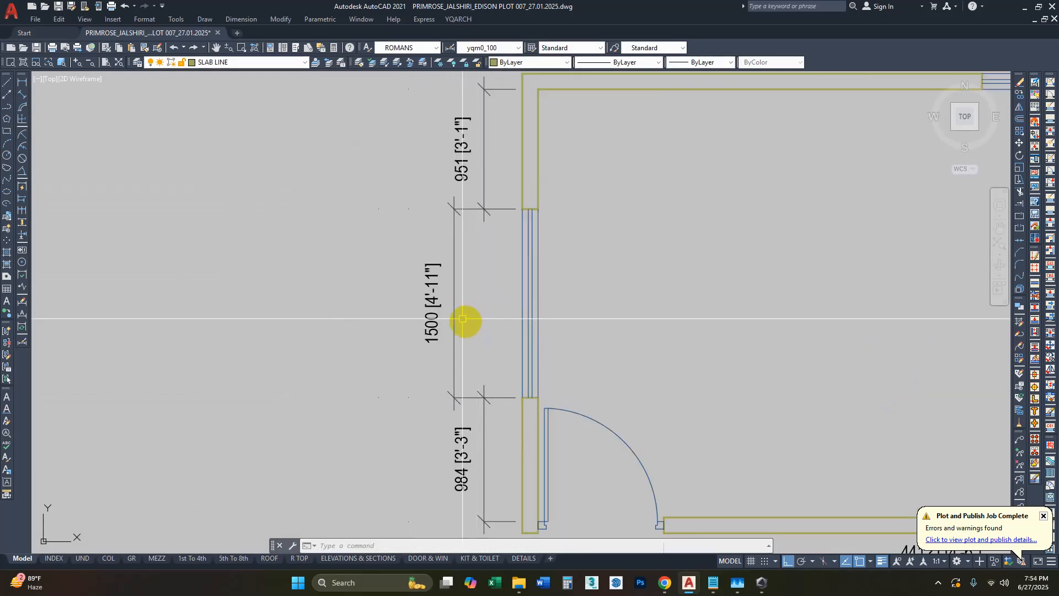
{"action": "left_click", "coordinate": [462, 142]}
{"action": "left_click", "coordinate": [531, 201]}
{"action": "middle_click_drag", "start_coordinate": [532, 201], "coordinate": [650, 307]}
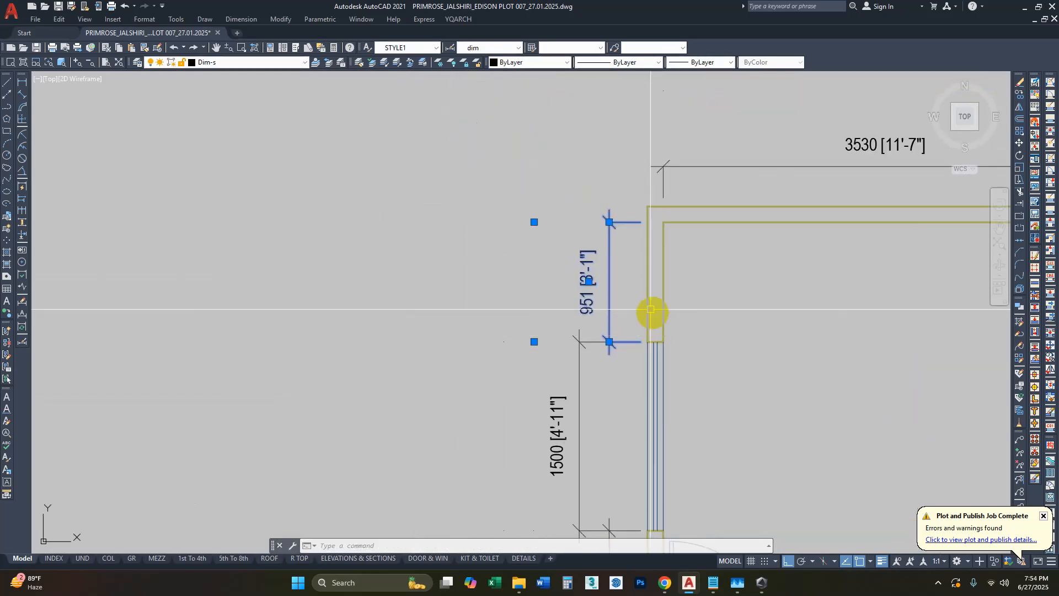
{"action": "key", "text": "Return"}
{"action": "left_click", "coordinate": [599, 165]}
{"action": "left_click", "coordinate": [538, 162]}
{"action": "scroll", "coordinate": [513, 220], "scroll_direction": "down", "scroll_amount": 3}
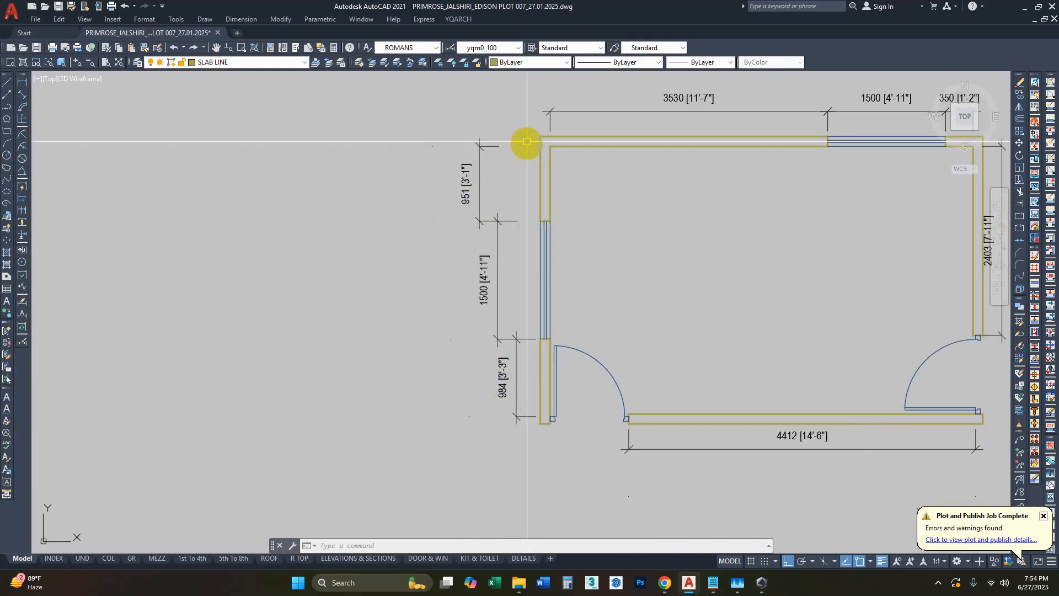
{"action": "middle_click_drag", "start_coordinate": [520, 147], "coordinate": [433, 236]}
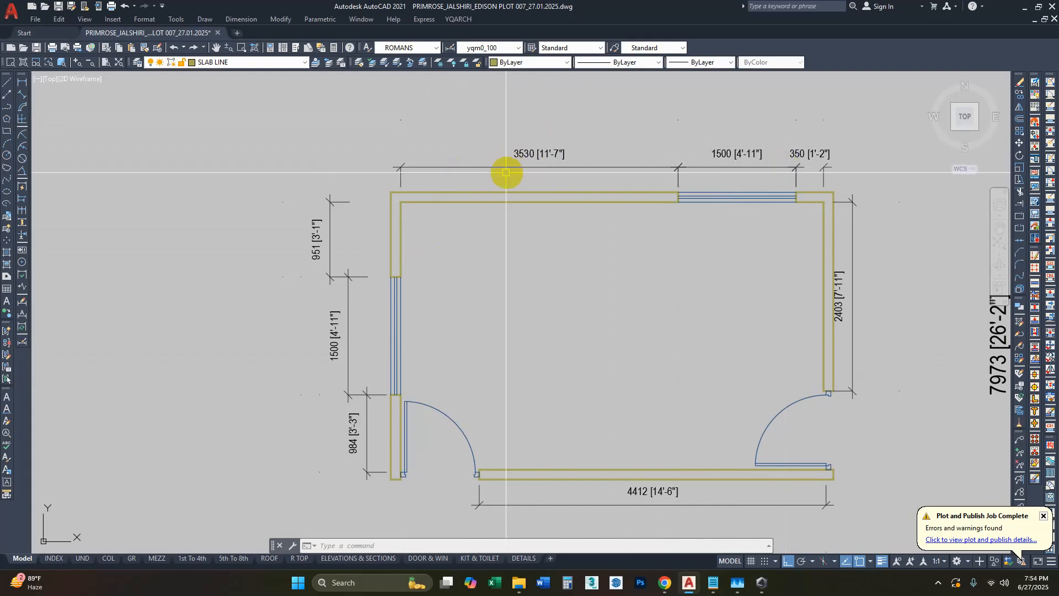
{"action": "middle_click_drag", "start_coordinate": [395, 334], "coordinate": [443, 295]}
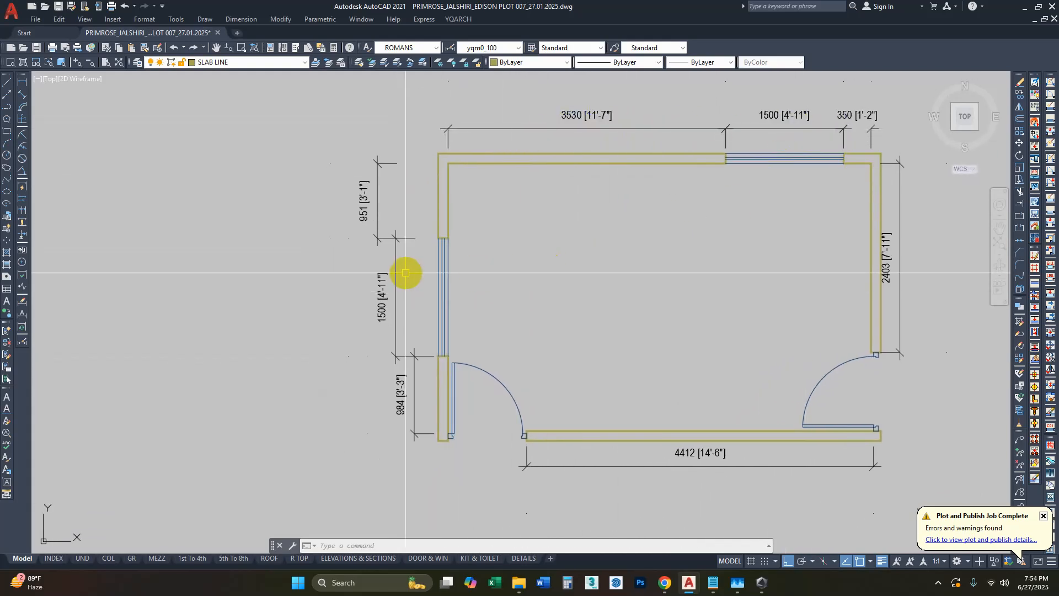
Step: Run the YQArch entities alignment command (DQ) and choose center aligning to vertical
{"action": "key", "text": "Escape"}
{"action": "key", "text": "Escape"}
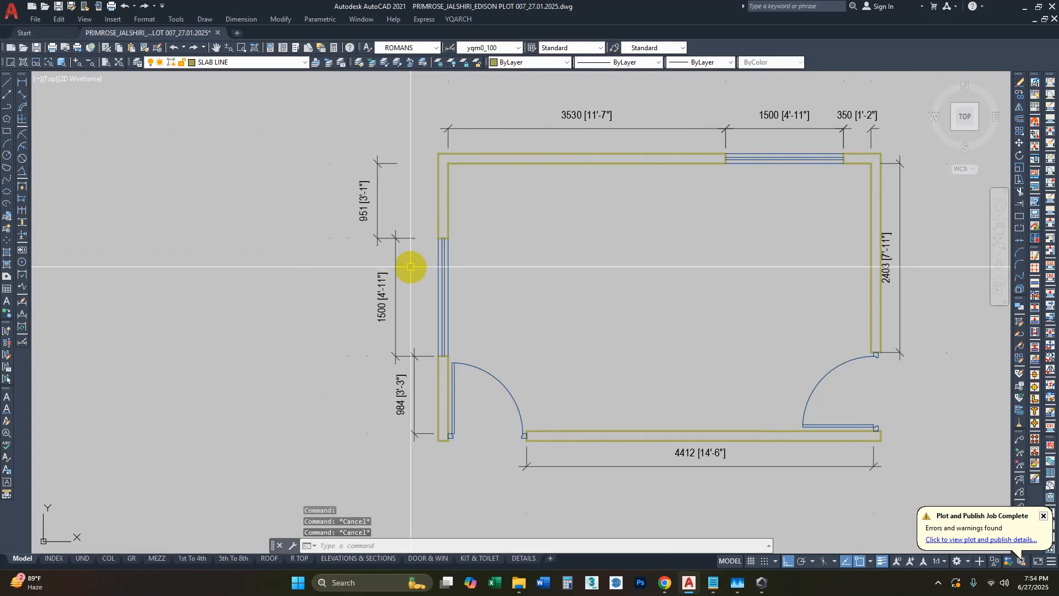
{"action": "type", "text": "DQ"}
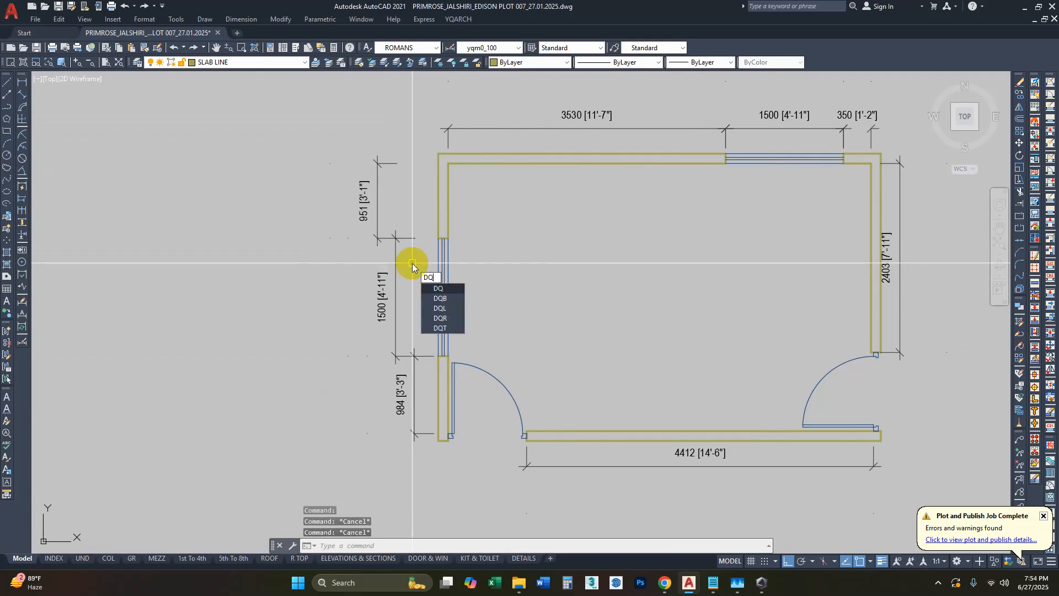
{"action": "key", "text": "Return"}
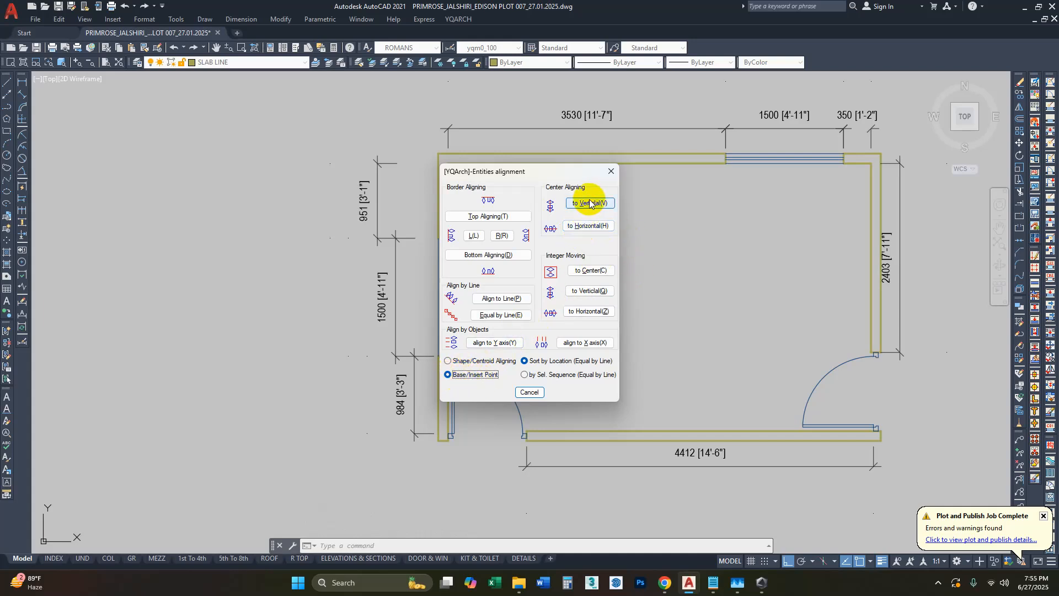
{"action": "left_click_drag", "start_coordinate": [547, 174], "coordinate": [681, 196]}
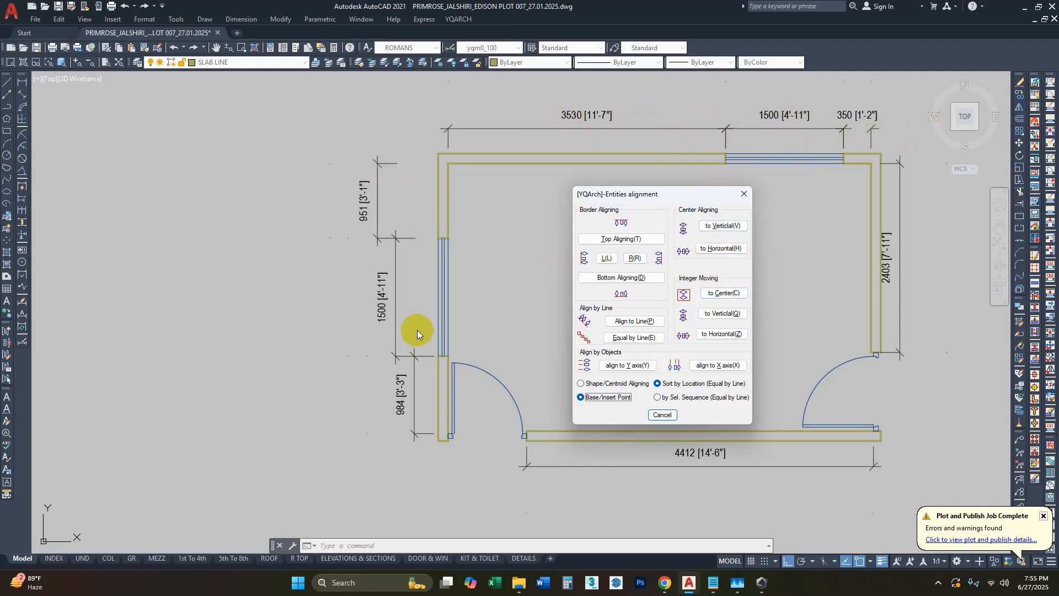
{"action": "left_click", "coordinate": [728, 226]}
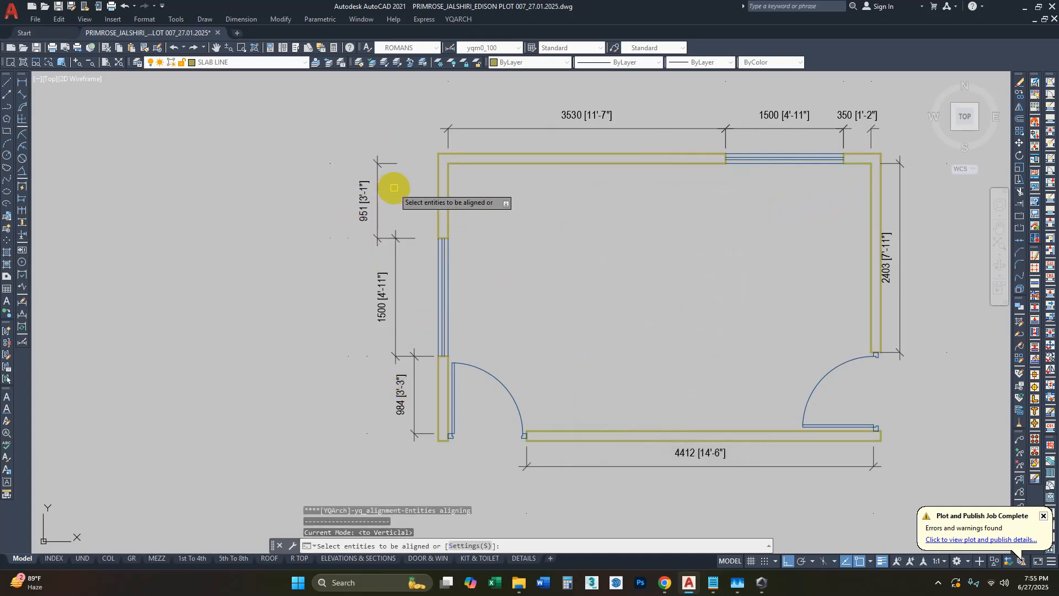
Step: Align the three staggered left-wall dimensions to the upper end of the lowest one's dimension line
{"action": "left_click", "coordinate": [416, 145]}
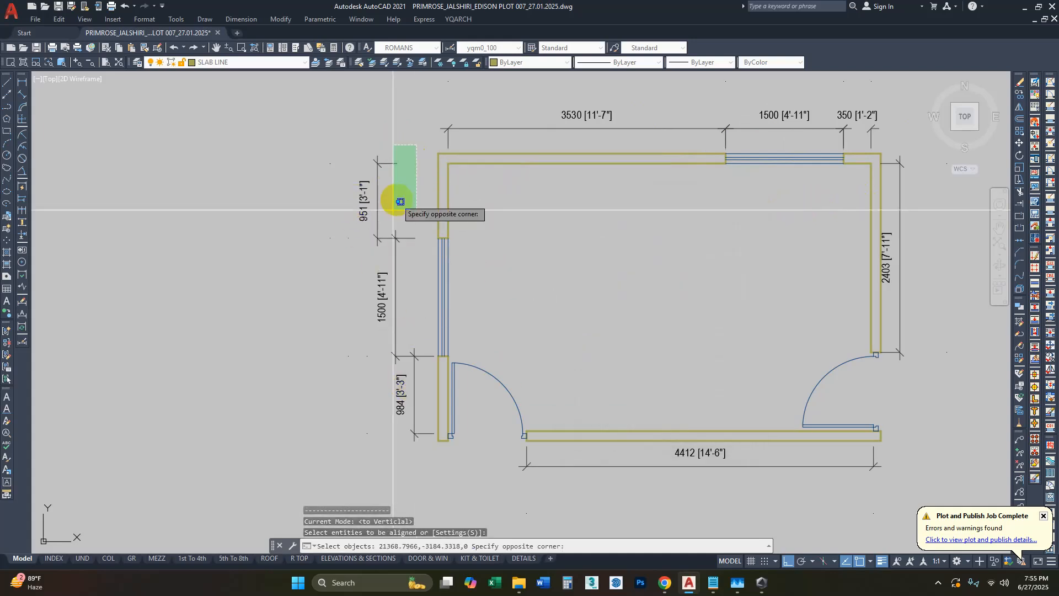
{"action": "left_click", "coordinate": [325, 434]}
{"action": "scroll", "coordinate": [414, 393], "scroll_direction": "up", "scroll_amount": 2}
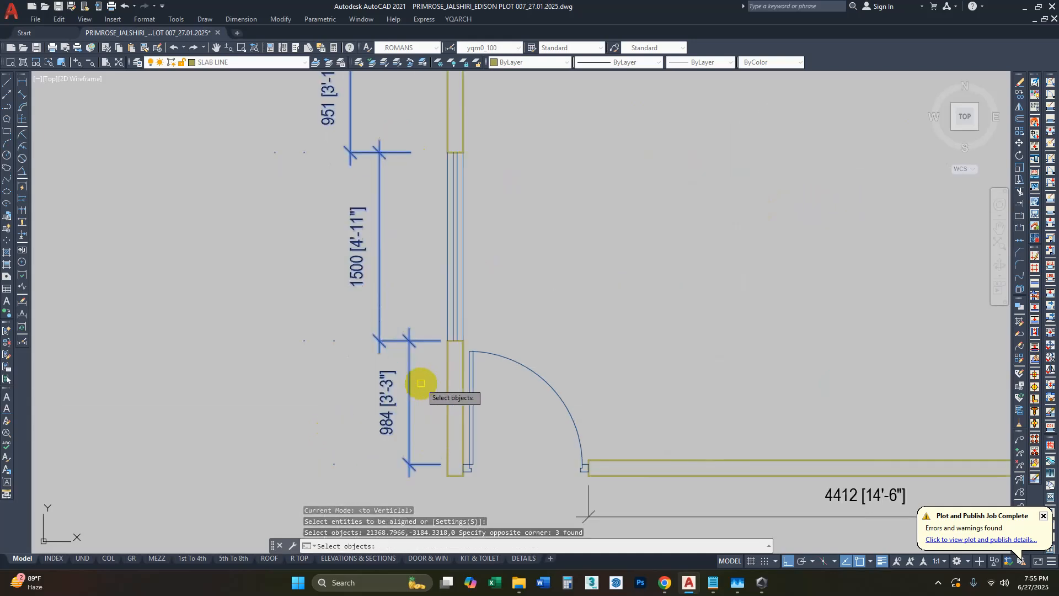
{"action": "key", "text": "Return"}
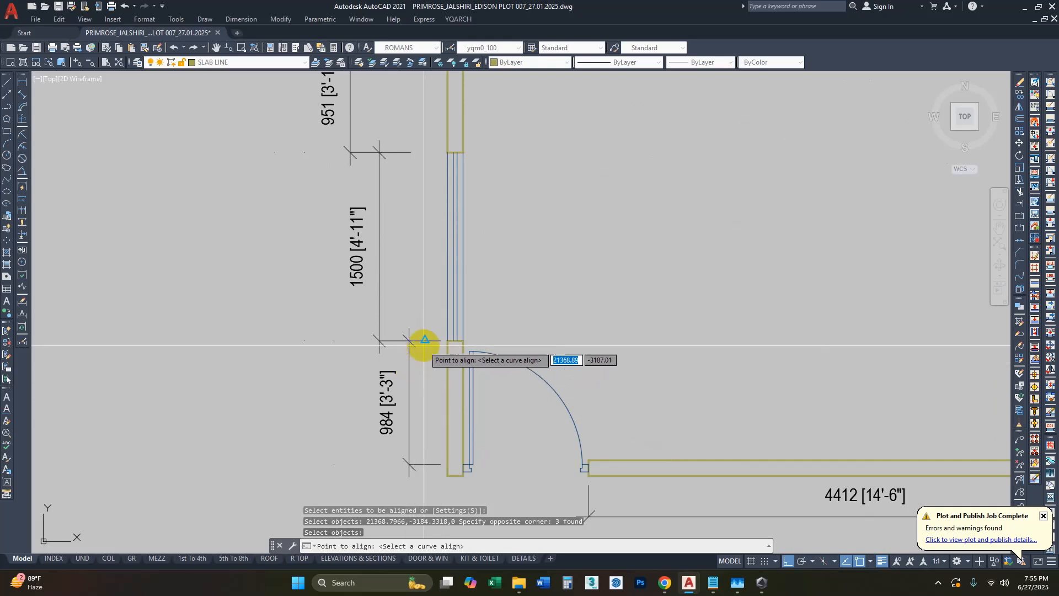
{"action": "scroll", "coordinate": [415, 331], "scroll_direction": "up", "scroll_amount": 2}
{"action": "scroll", "coordinate": [441, 327], "scroll_direction": "up", "scroll_amount": 5}
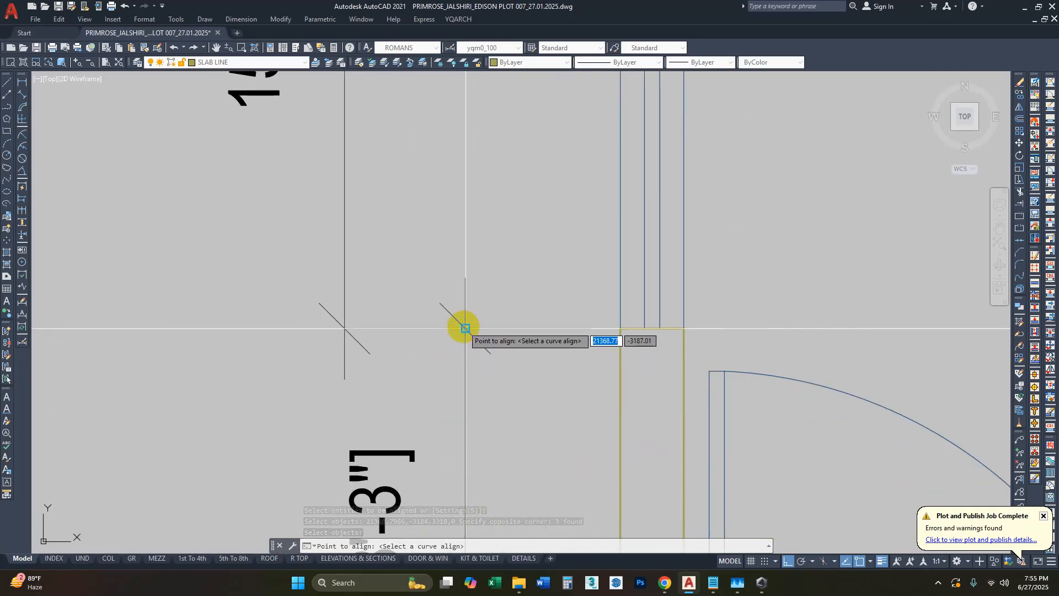
{"action": "left_click", "coordinate": [465, 328]}
{"action": "scroll", "coordinate": [466, 386], "scroll_direction": "down", "scroll_amount": 6}
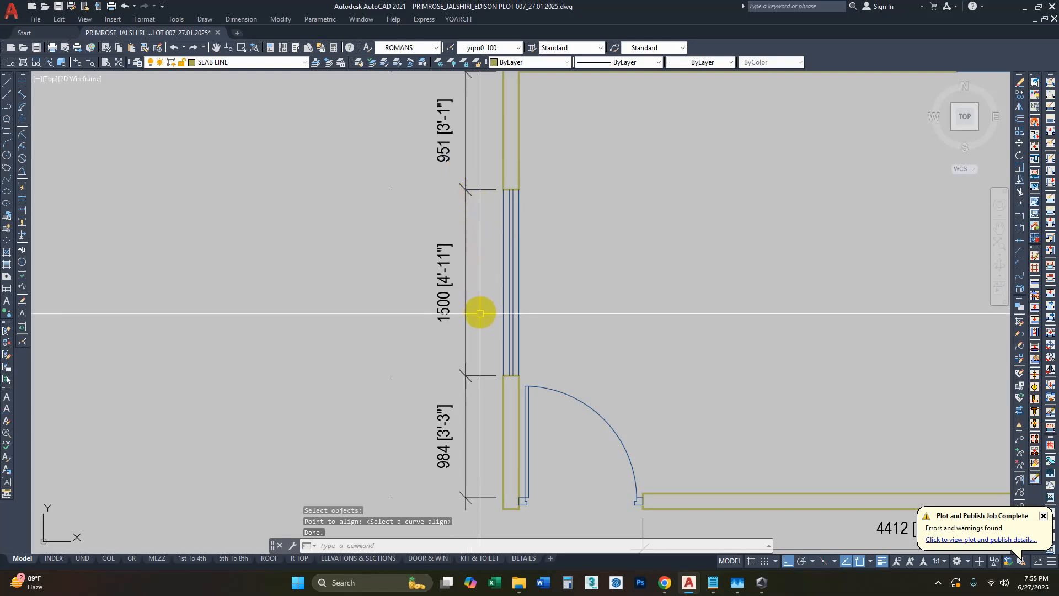
{"action": "middle_click_drag", "start_coordinate": [473, 420], "coordinate": [475, 477]}
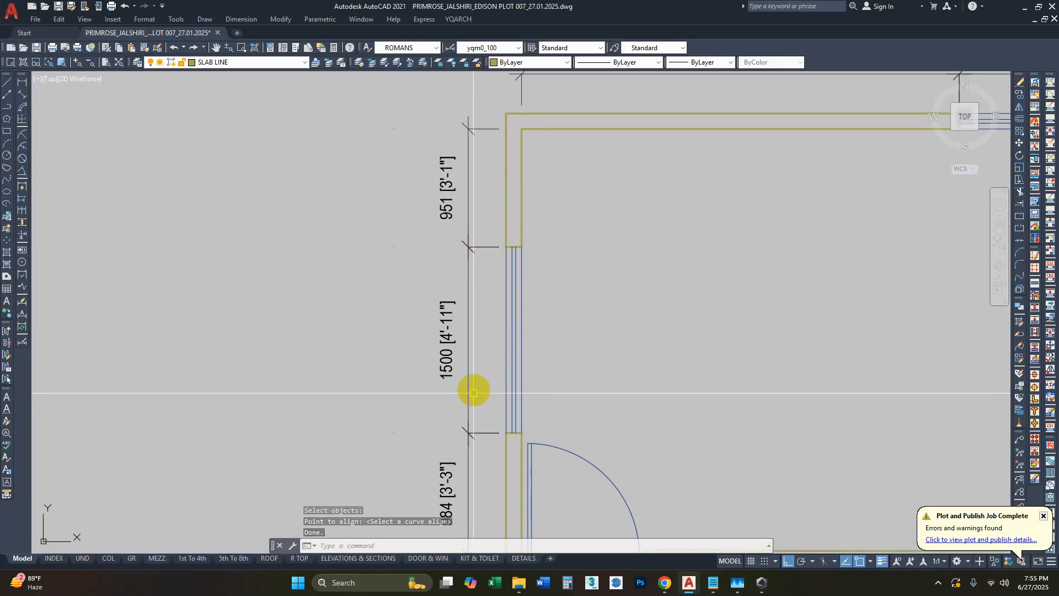
{"action": "scroll", "coordinate": [473, 392], "scroll_direction": "down", "scroll_amount": 3}
{"action": "scroll", "coordinate": [449, 279], "scroll_direction": "down", "scroll_amount": 2}
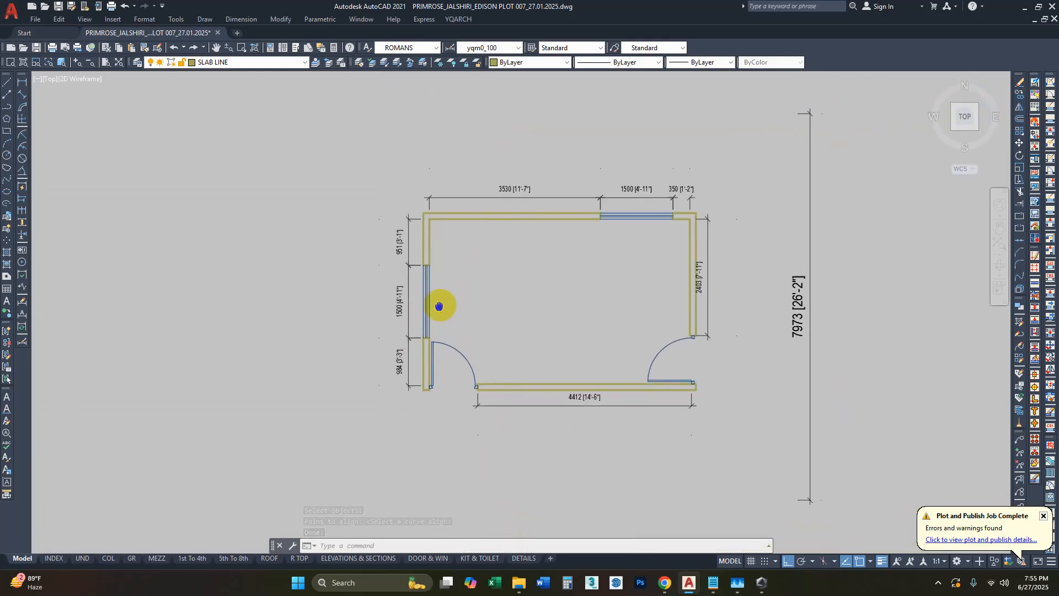
{"action": "scroll", "coordinate": [439, 306], "scroll_direction": "up", "scroll_amount": 2}
{"action": "middle_click_drag", "start_coordinate": [530, 189], "coordinate": [496, 194]}
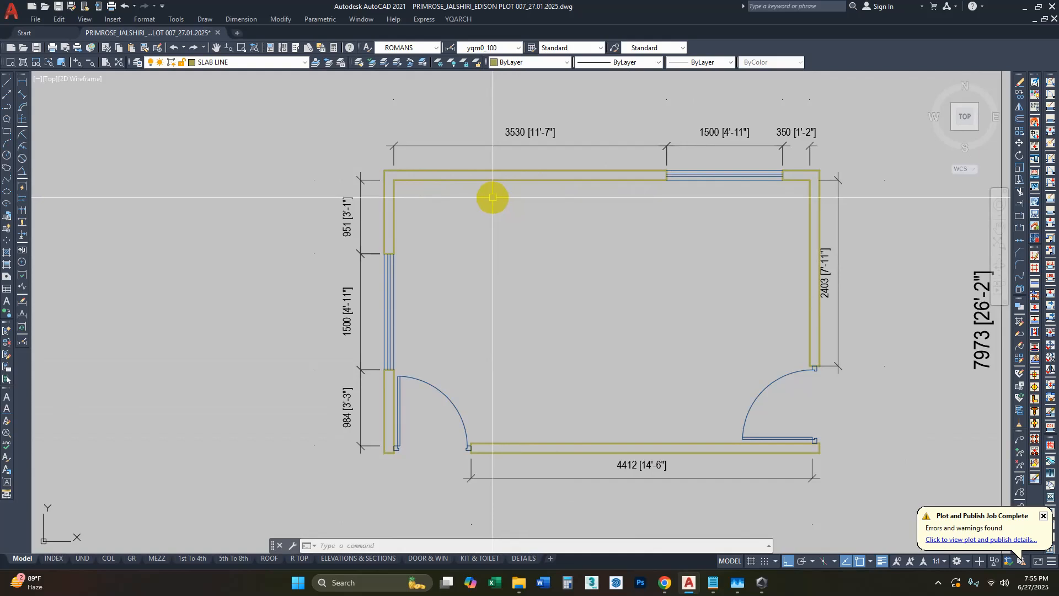
{"action": "middle_click_drag", "start_coordinate": [669, 239], "coordinate": [611, 245]}
{"action": "key", "text": "Escape"}
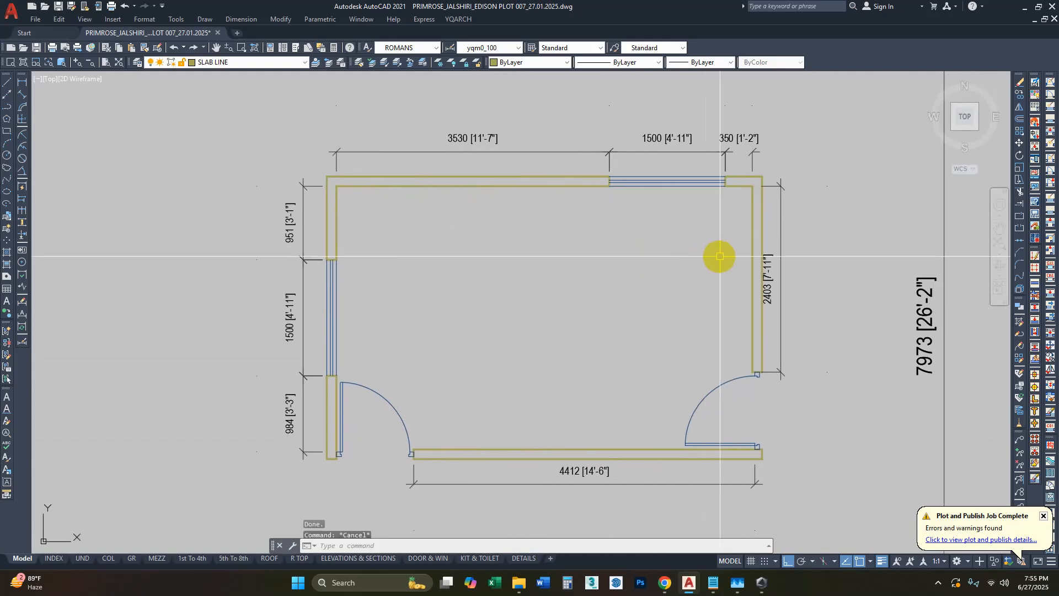
{"action": "left_click", "coordinate": [770, 258]}
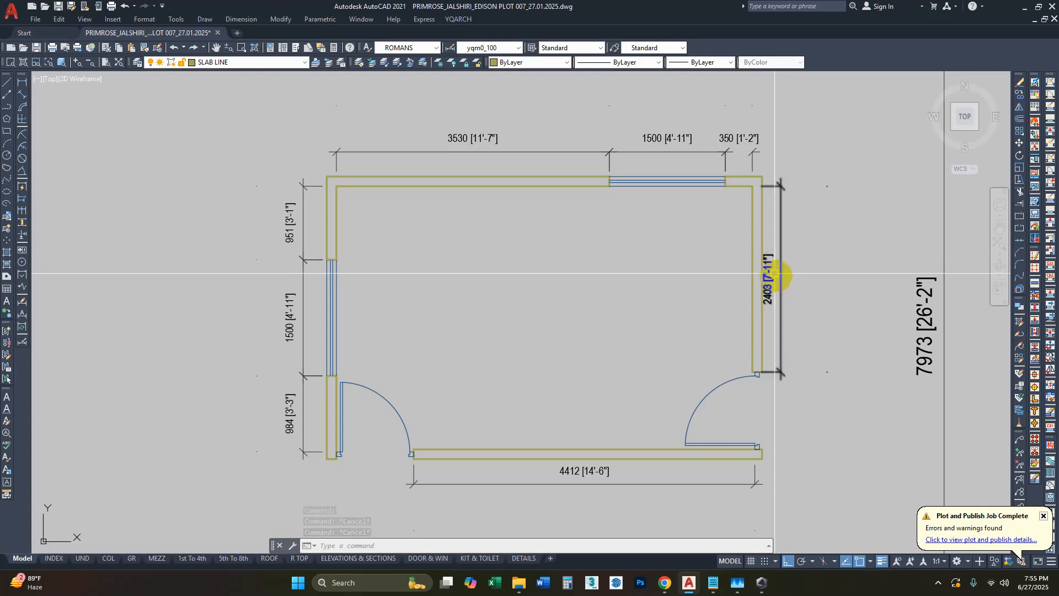
Step: Delete the large vertical dimension standing apart beyond the room's right wall
{"action": "scroll", "coordinate": [726, 310], "scroll_direction": "down", "scroll_amount": 2}
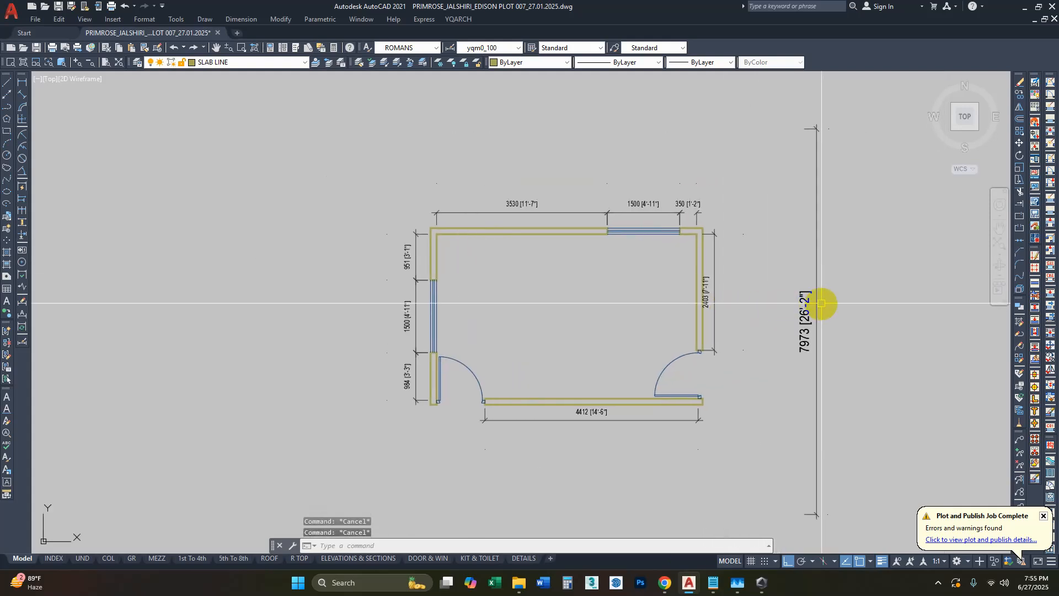
{"action": "left_click", "coordinate": [804, 265]}
{"action": "key", "text": "Delete"}
{"action": "scroll", "coordinate": [643, 264], "scroll_direction": "up", "scroll_amount": 2}
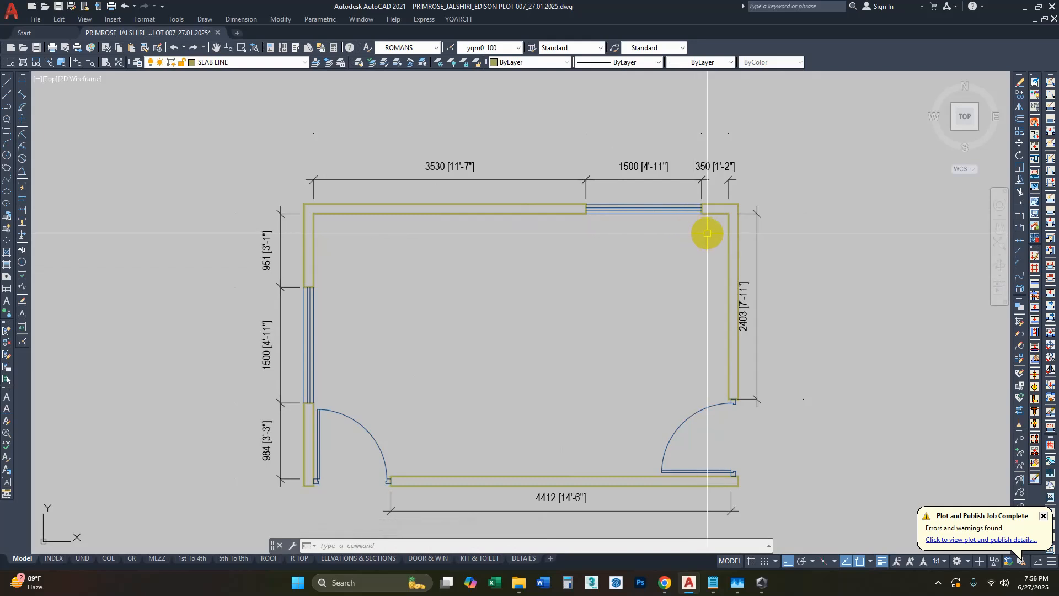
{"action": "middle_click_drag", "start_coordinate": [668, 307], "coordinate": [676, 268]}
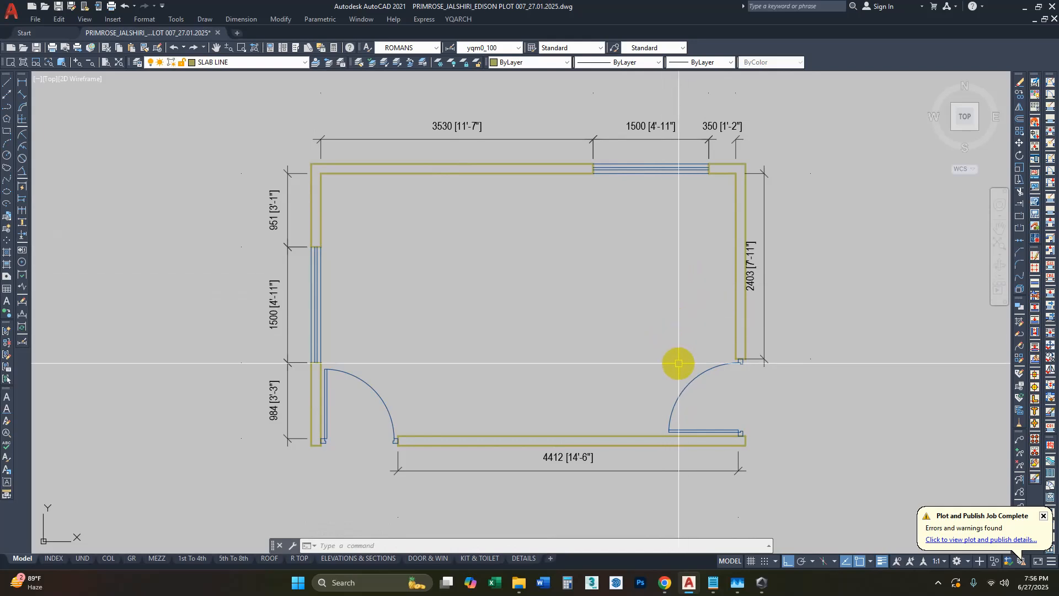
{"action": "middle_click_drag", "start_coordinate": [711, 369], "coordinate": [690, 368]}
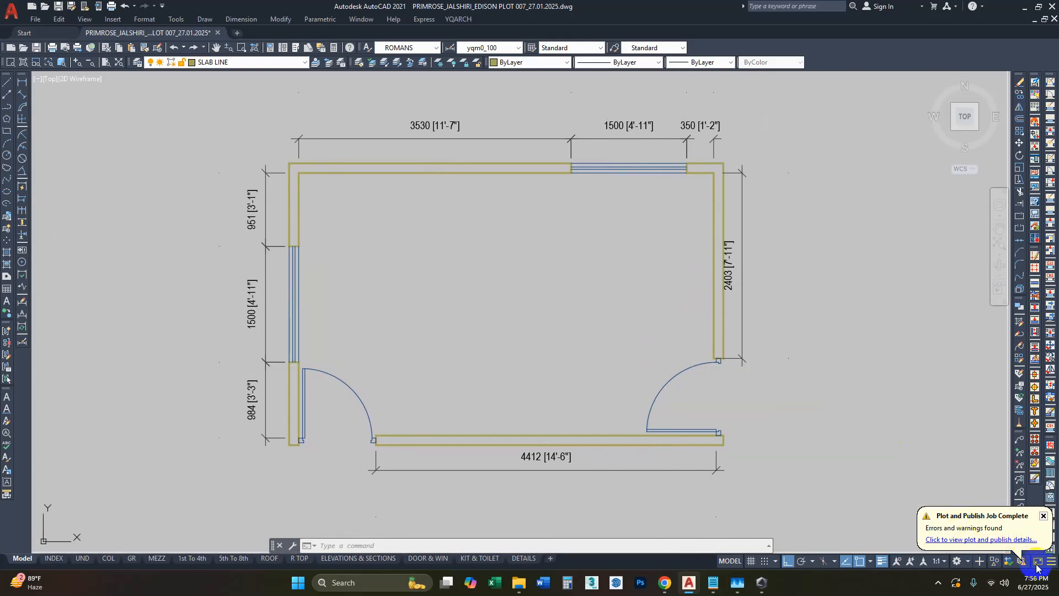